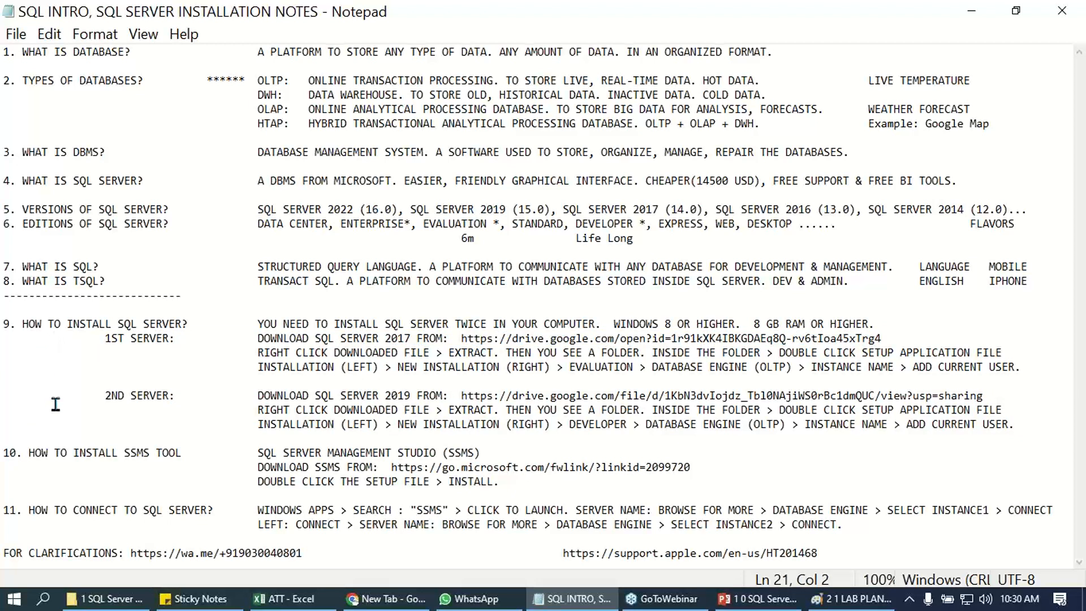
# - Examine the installation notes on SQL Server versions and editions, the 1st server, the Windows 8 requirement and the Apple support link
pyautogui.moveTo(67, 452); pyautogui.dragTo(445, 469)
pyautogui.click(348, 391)
pyautogui.moveTo(5, 148); pyautogui.dragTo(5, 238)
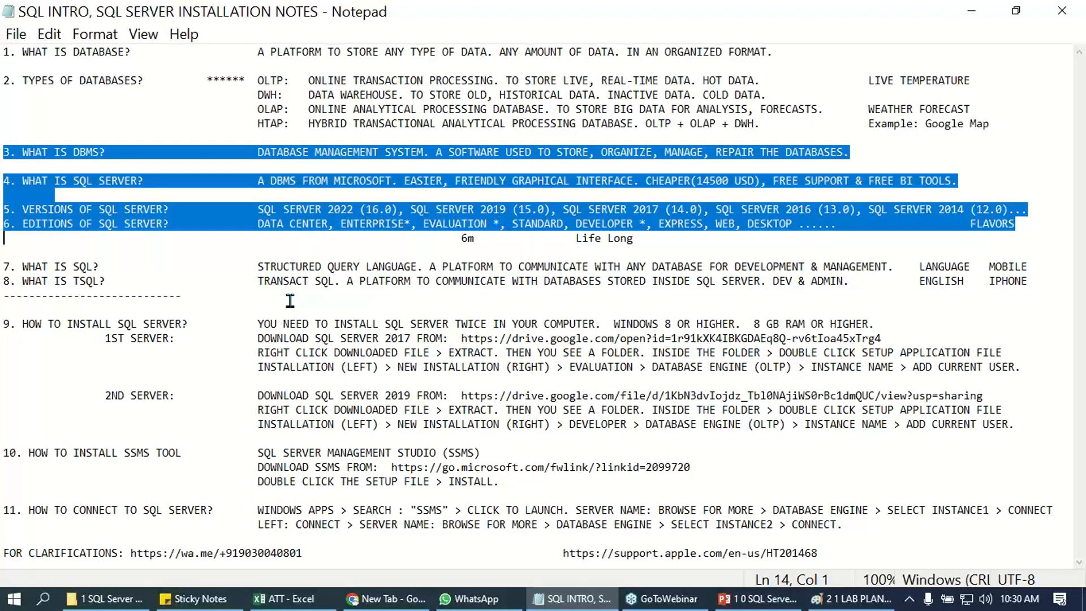
pyautogui.moveTo(106, 339); pyautogui.dragTo(178, 340)
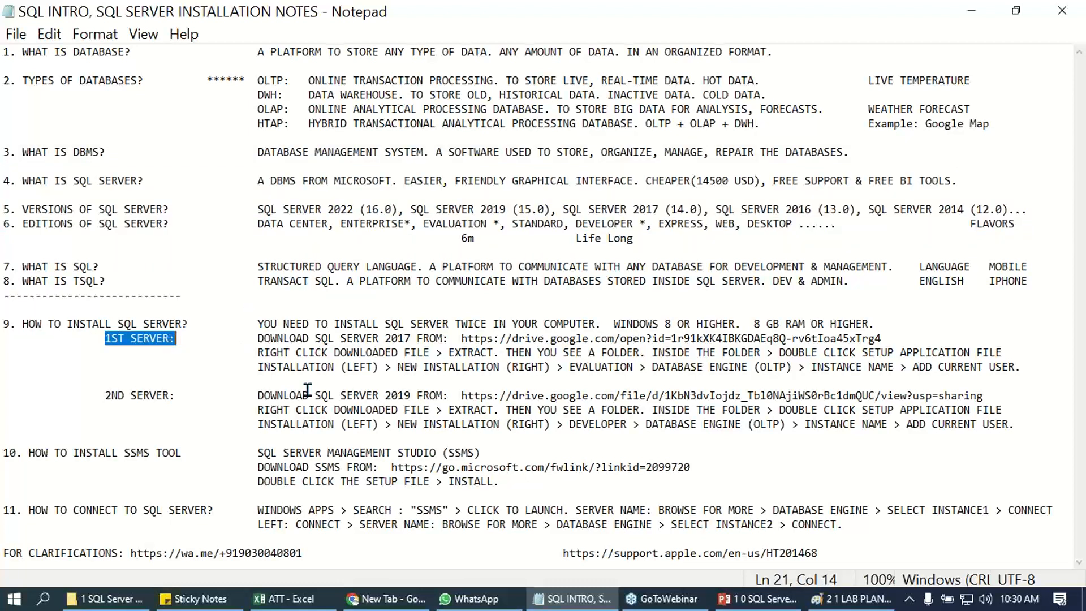
pyautogui.click(413, 384)
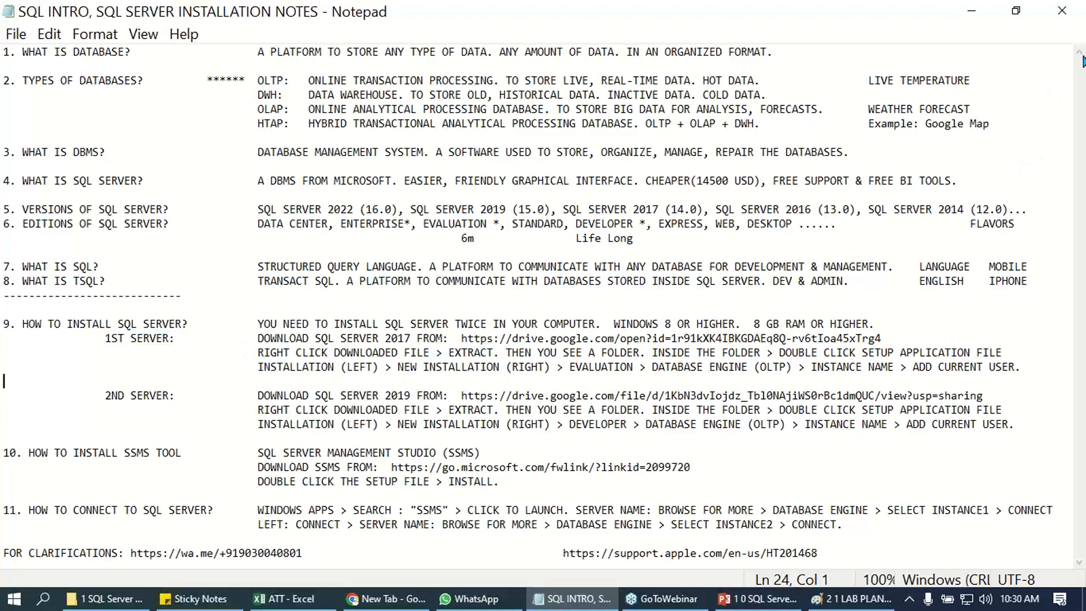
pyautogui.click(1080, 57)
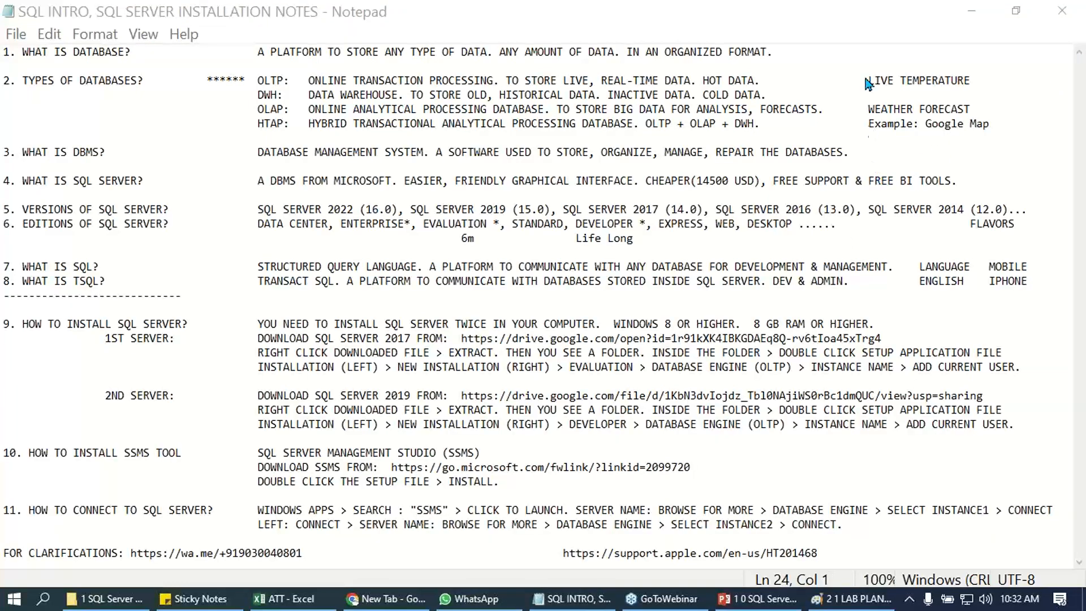
pyautogui.click(348, 210)
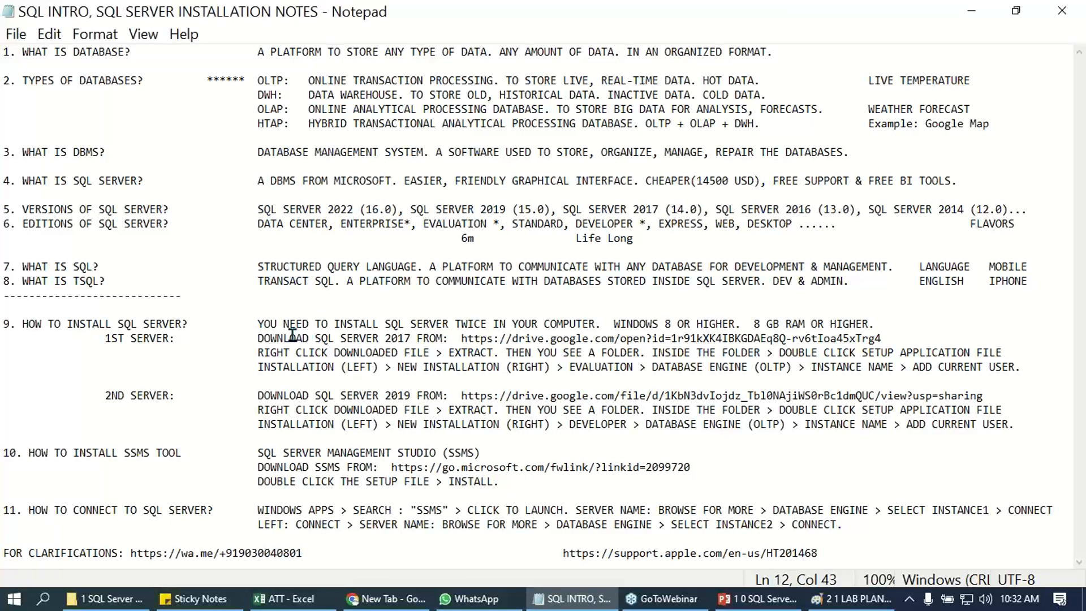
pyautogui.moveTo(258, 323); pyautogui.dragTo(736, 325)
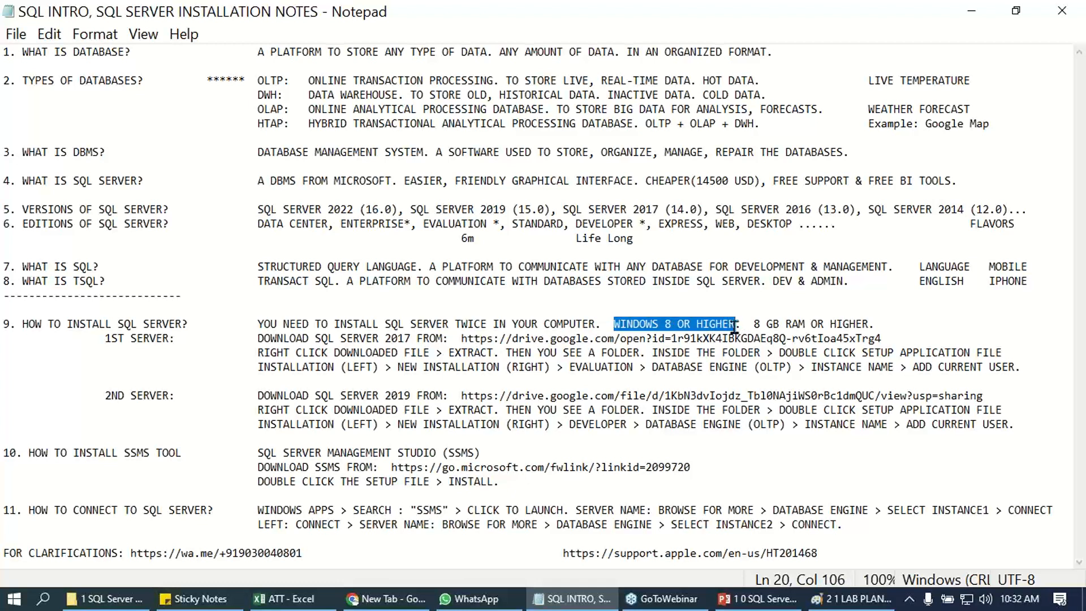
pyautogui.moveTo(563, 553); pyautogui.dragTo(717, 551)
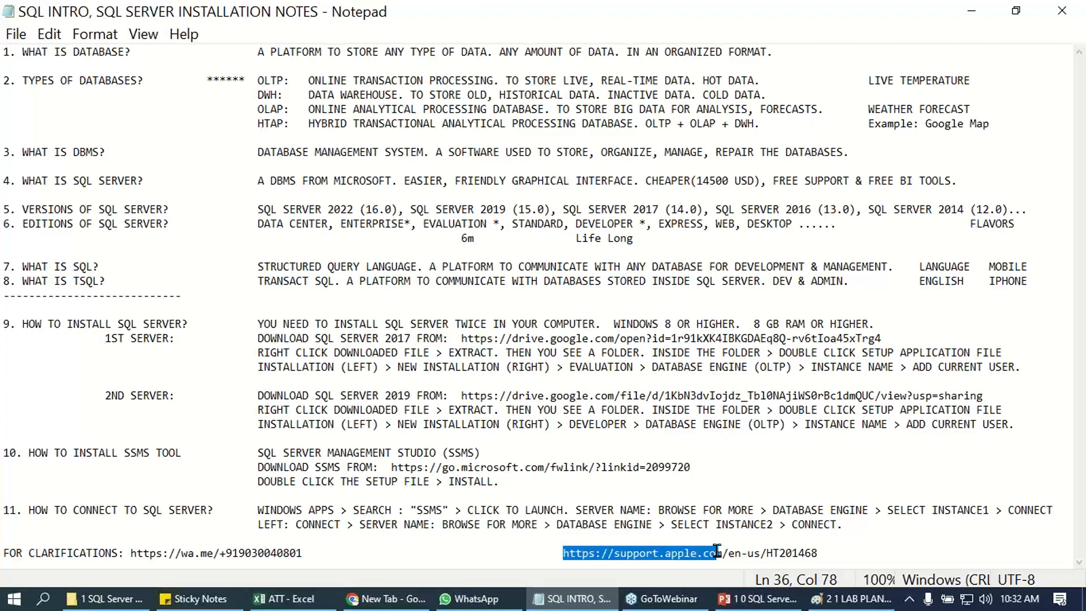
pyautogui.moveTo(818, 552); pyautogui.dragTo(563, 550)
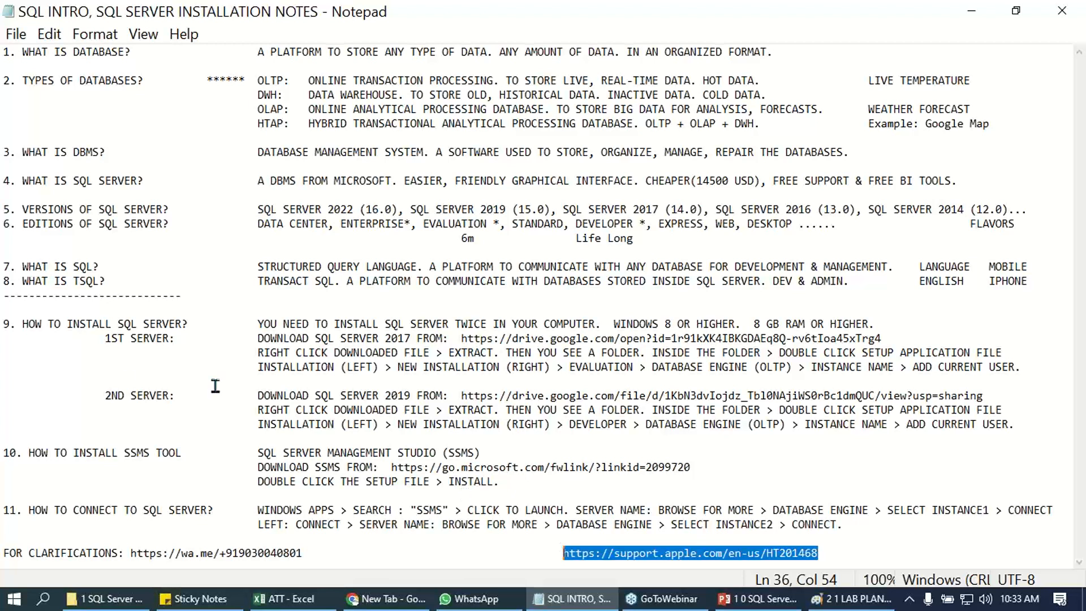
# - Select the 1st server's SQL Server 2017 Google Drive link in the notes and open it in Chrome
pyautogui.moveTo(90, 334); pyautogui.dragTo(398, 376)
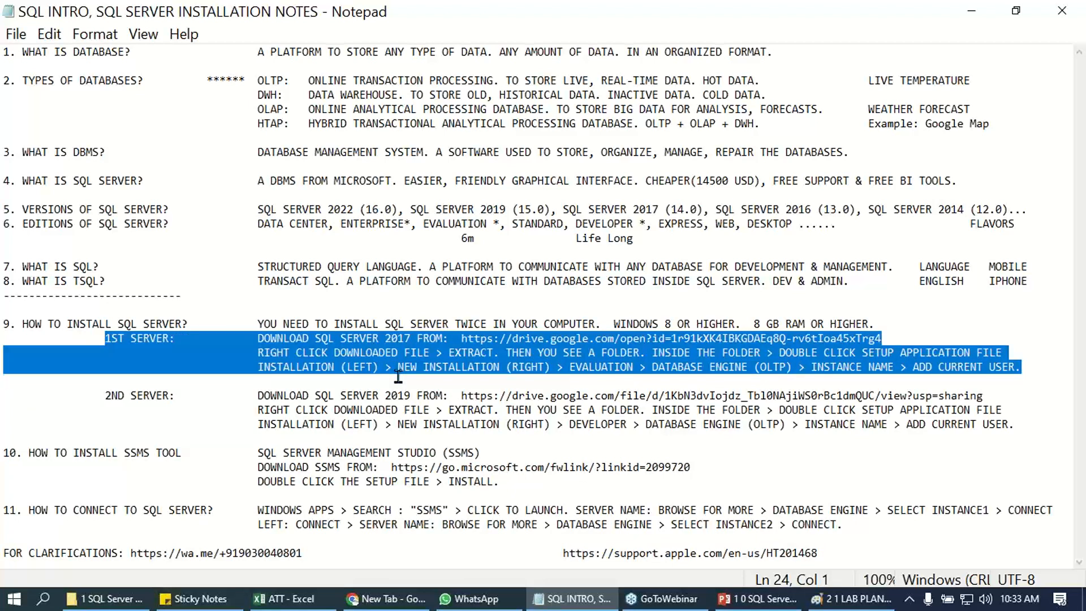
pyautogui.click(398, 376)
pyautogui.moveTo(461, 339); pyautogui.dragTo(886, 338)
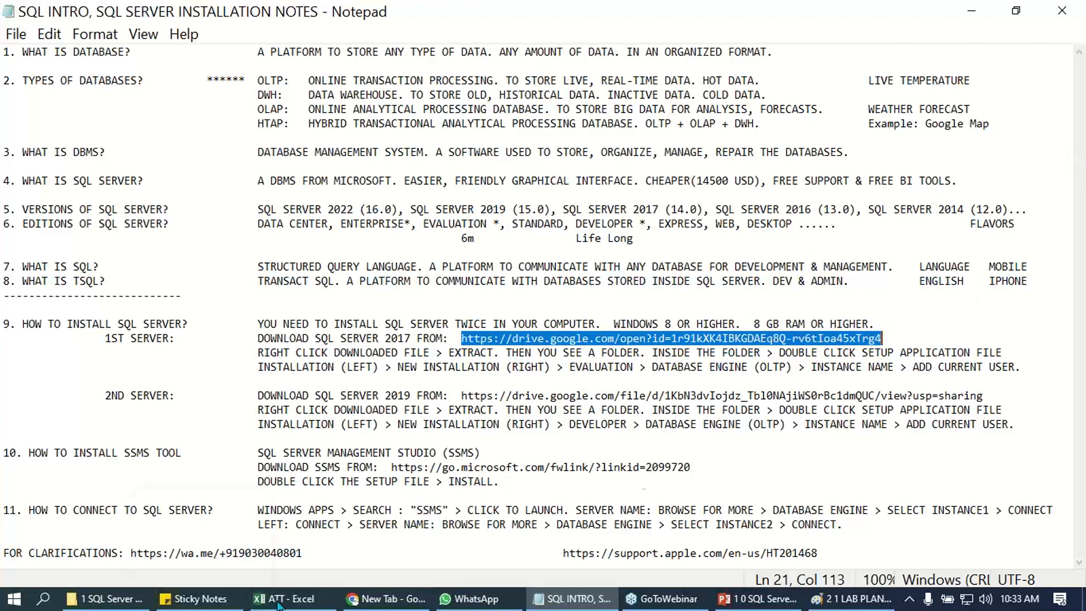
pyautogui.click(1071, 158)
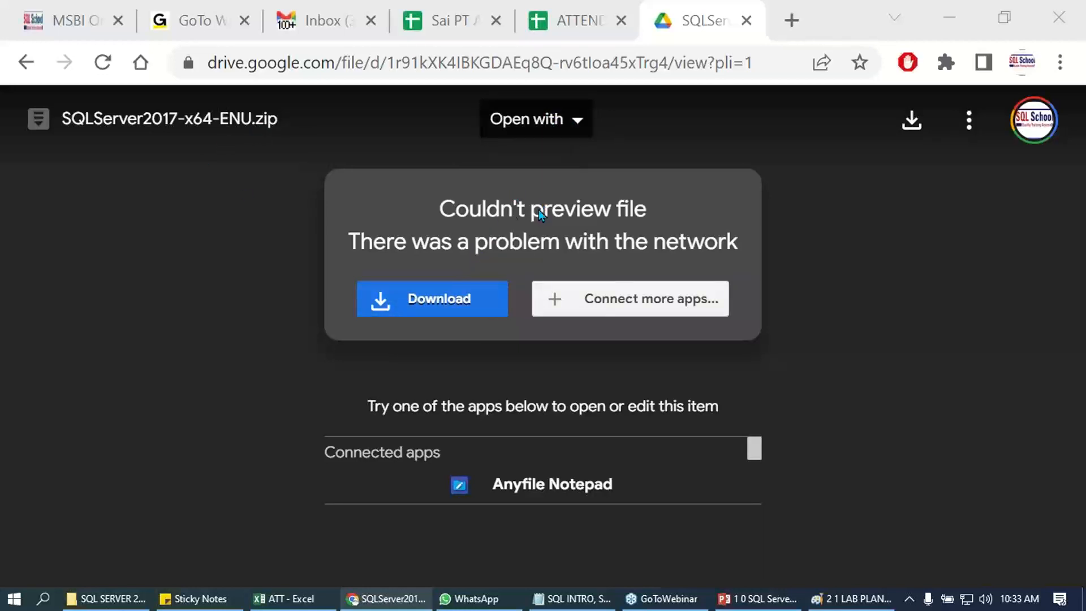
# - Start downloading SQLServer2017-x64-ENU.zip from Google Drive, accepting the download without a virus scan
pyautogui.click(470, 212)
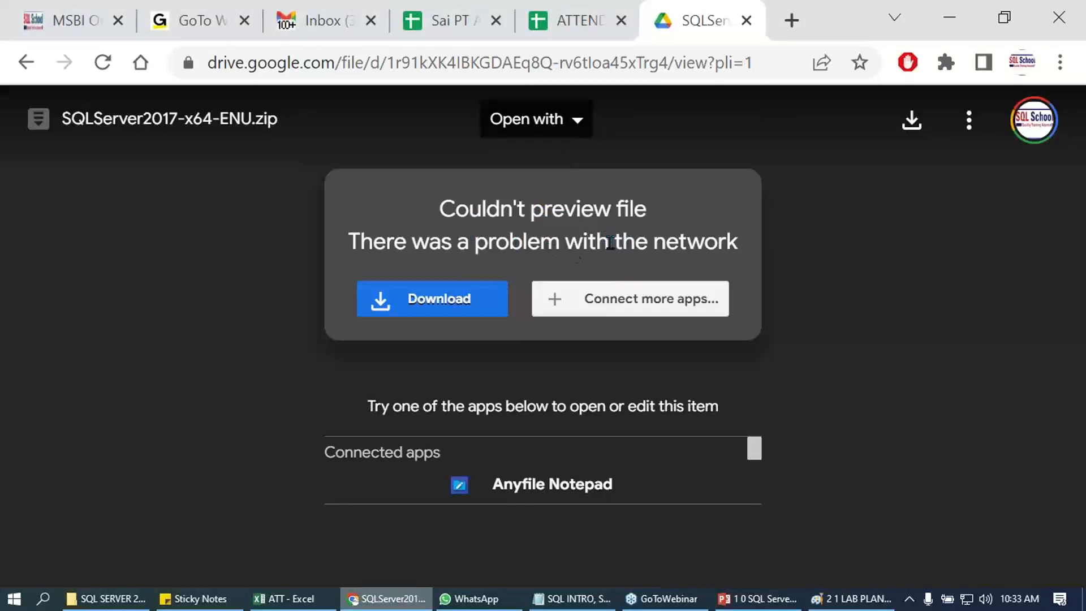
pyautogui.click(448, 302)
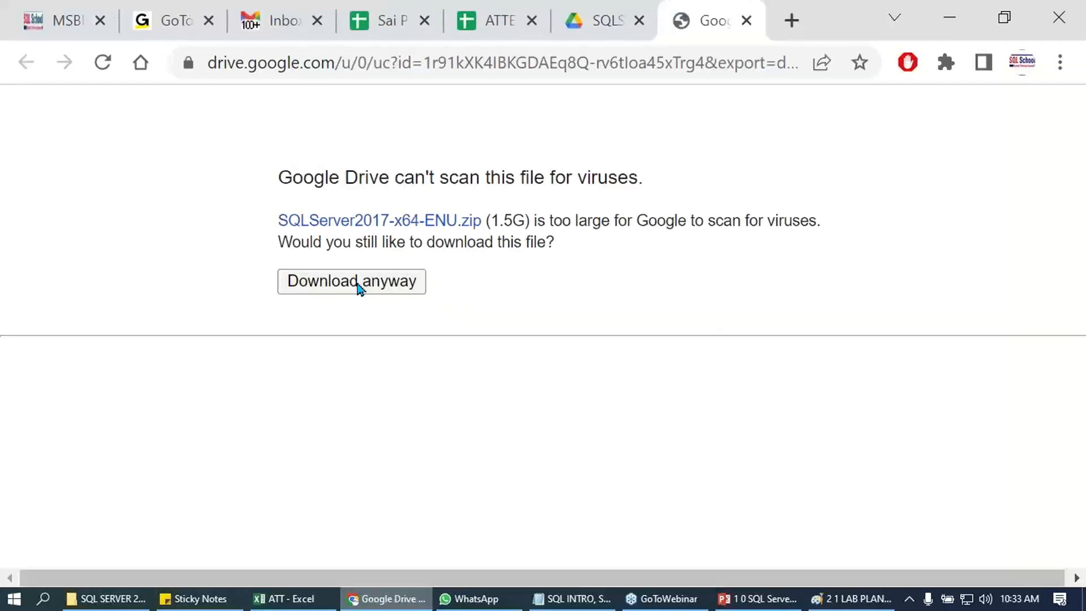
pyautogui.click(358, 286)
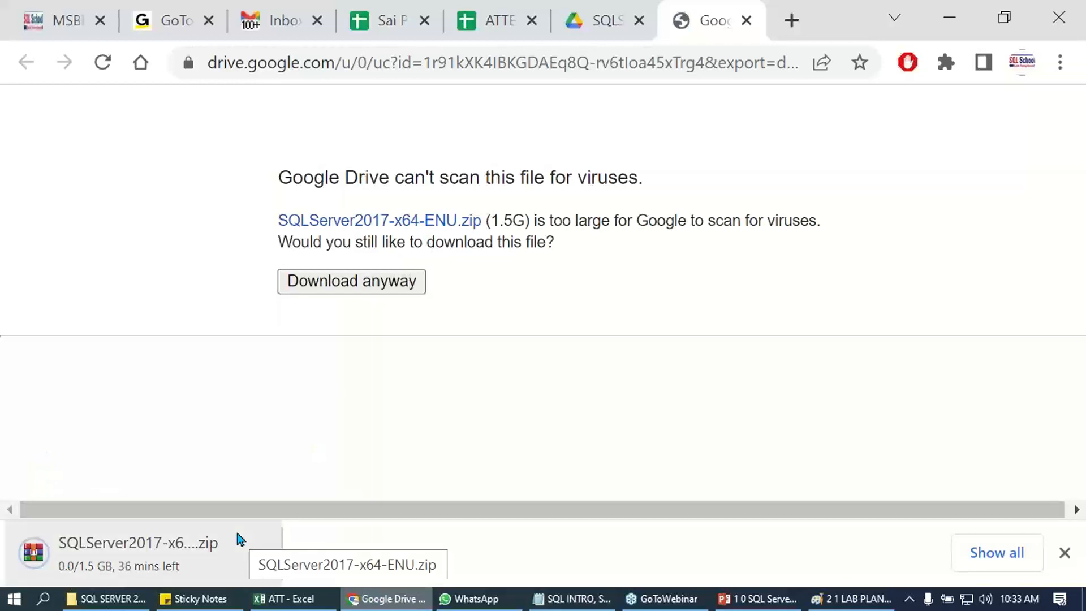
pyautogui.rightClick(154, 562)
pyautogui.click(230, 475)
# - Switch to File Explorer and delete the extracted SQLServer2017-x64-ENU folder from the SQL SERVER 2017 folder
pyautogui.click(134, 598)
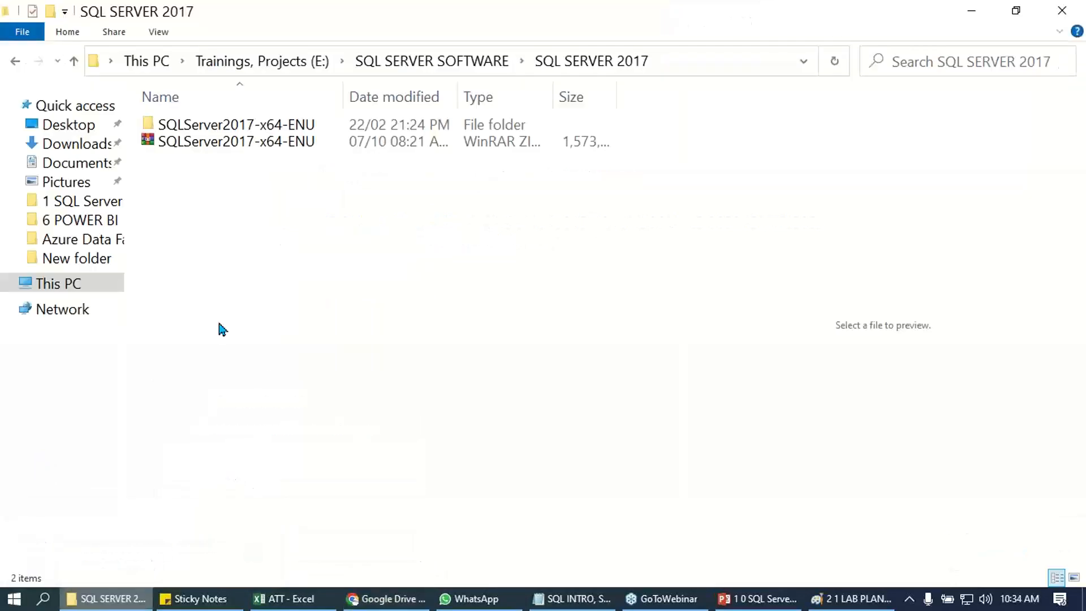
pyautogui.click(234, 141)
pyautogui.click(242, 123)
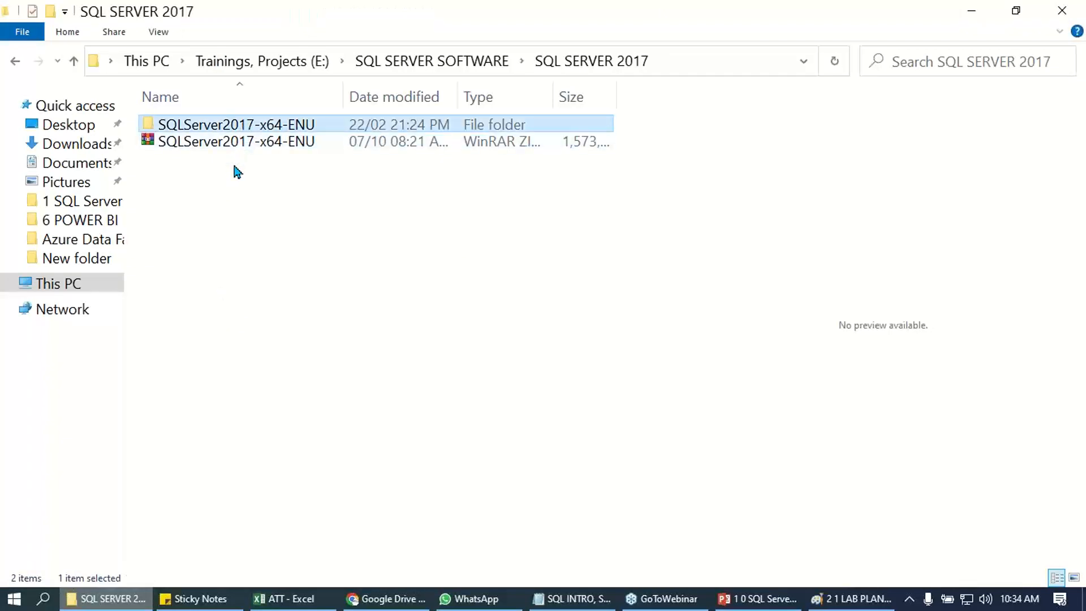
pyautogui.press('Delete')
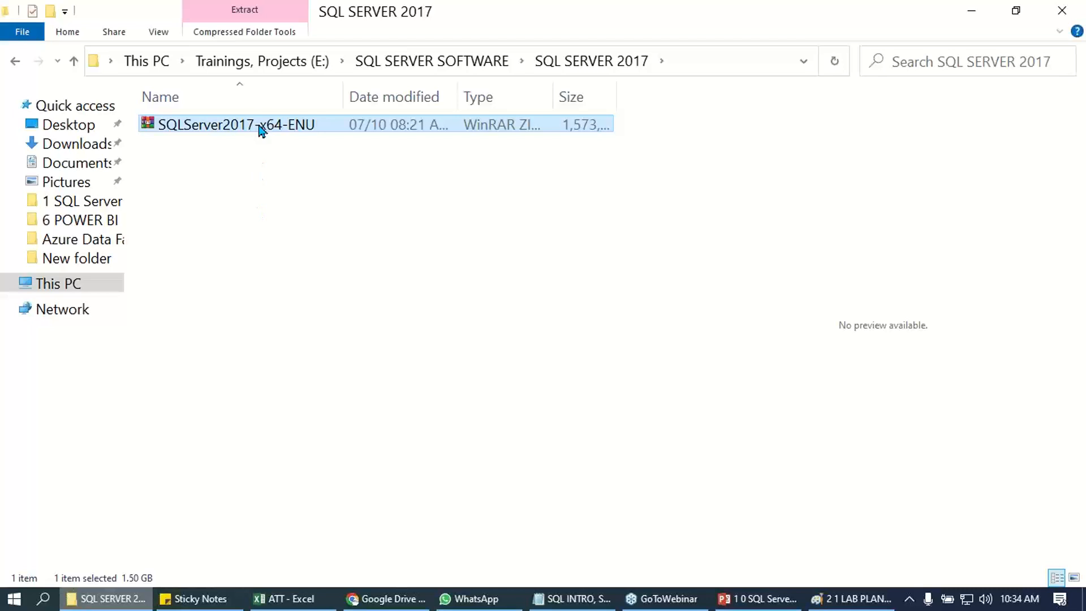
# - Look at the extraction options of the SQLServer2017-x64-ENU archive and restore the deleted folder
pyautogui.rightClick(259, 126)
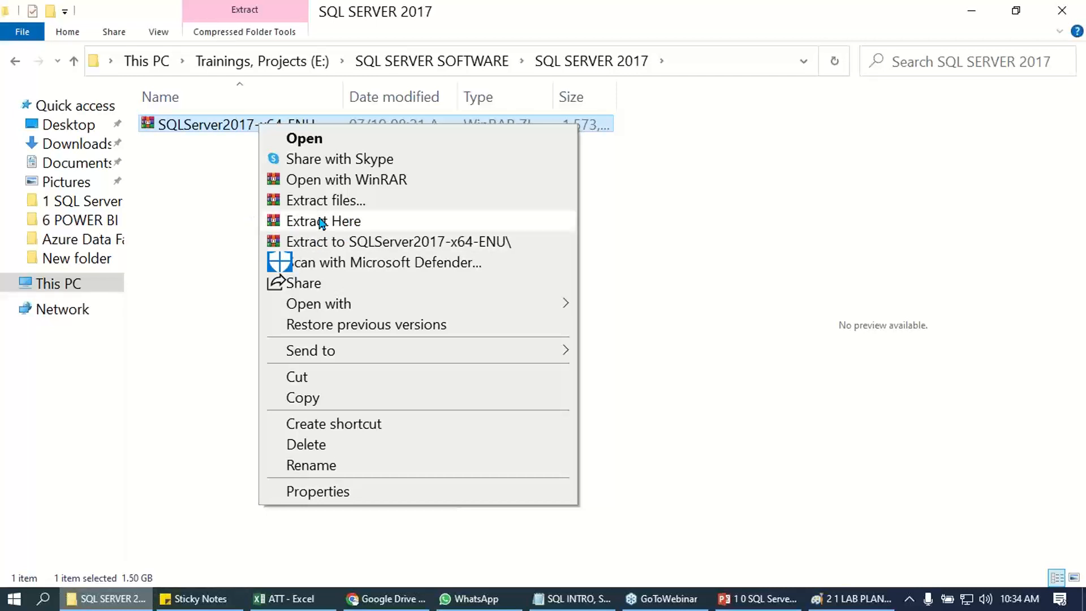
pyautogui.click(194, 249)
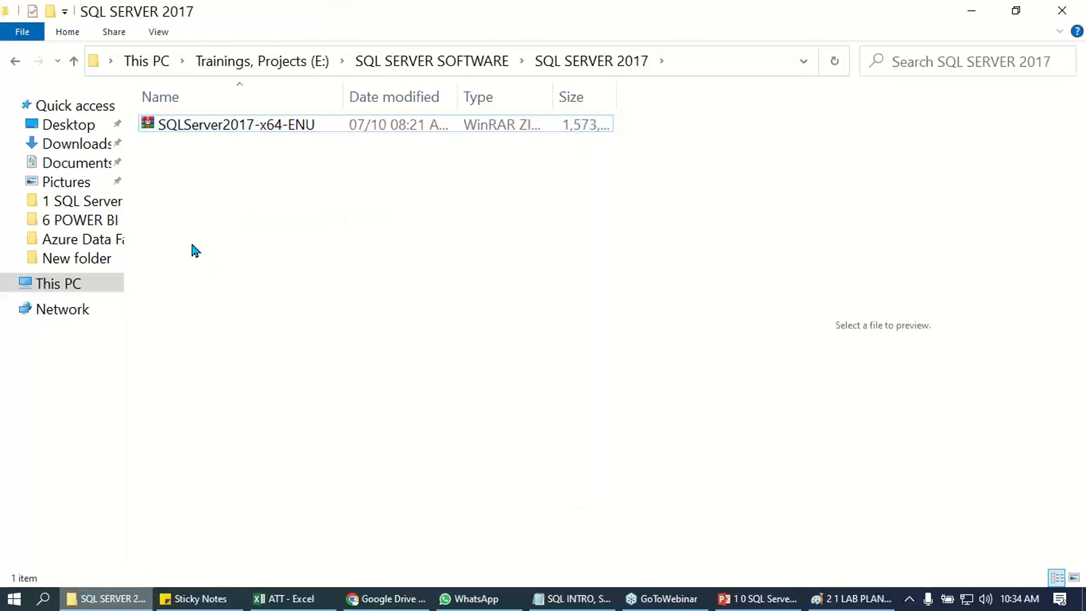
pyautogui.click(263, 127)
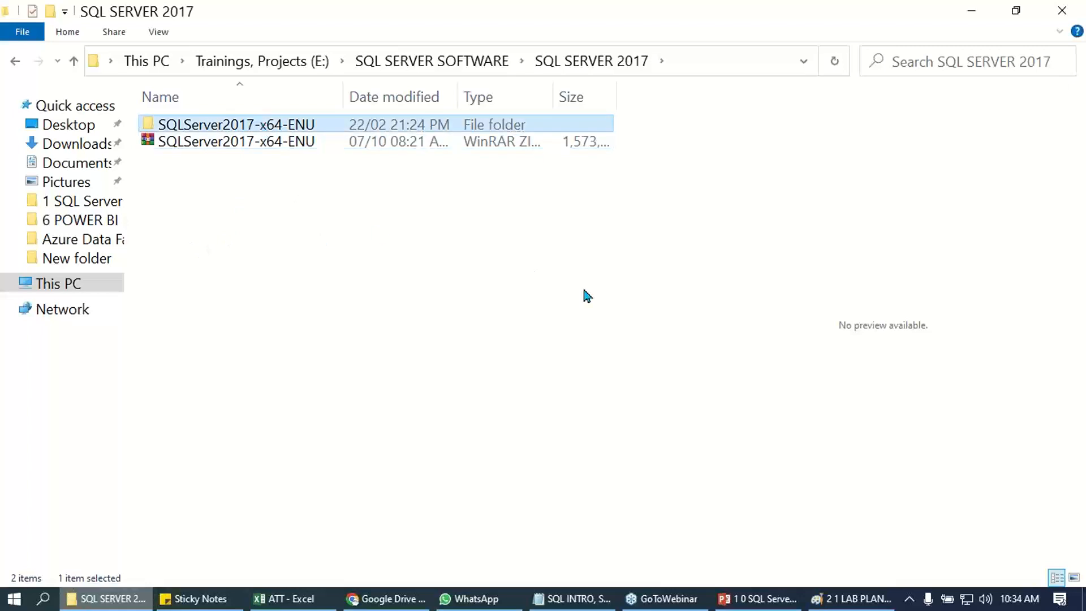
# - Switch to Notepad and review the SQL Server 2017 version, download link and extraction instruction for the 1st server
pyautogui.click(573, 598)
pyautogui.click(487, 322)
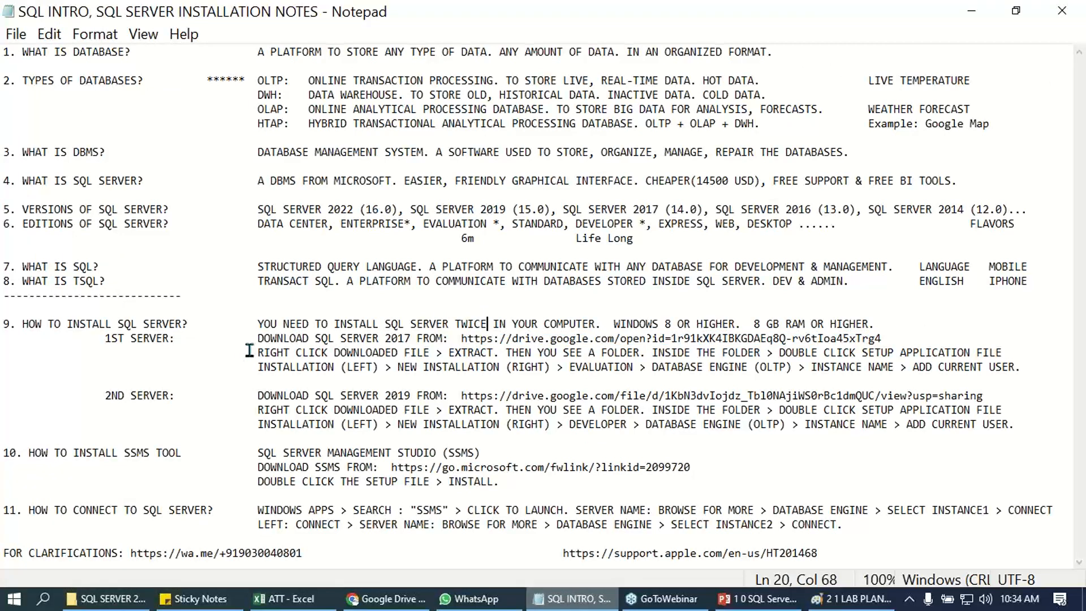
pyautogui.moveTo(254, 344); pyautogui.dragTo(905, 334)
pyautogui.moveTo(563, 210); pyautogui.dragTo(704, 212)
pyautogui.moveTo(263, 338); pyautogui.dragTo(461, 340)
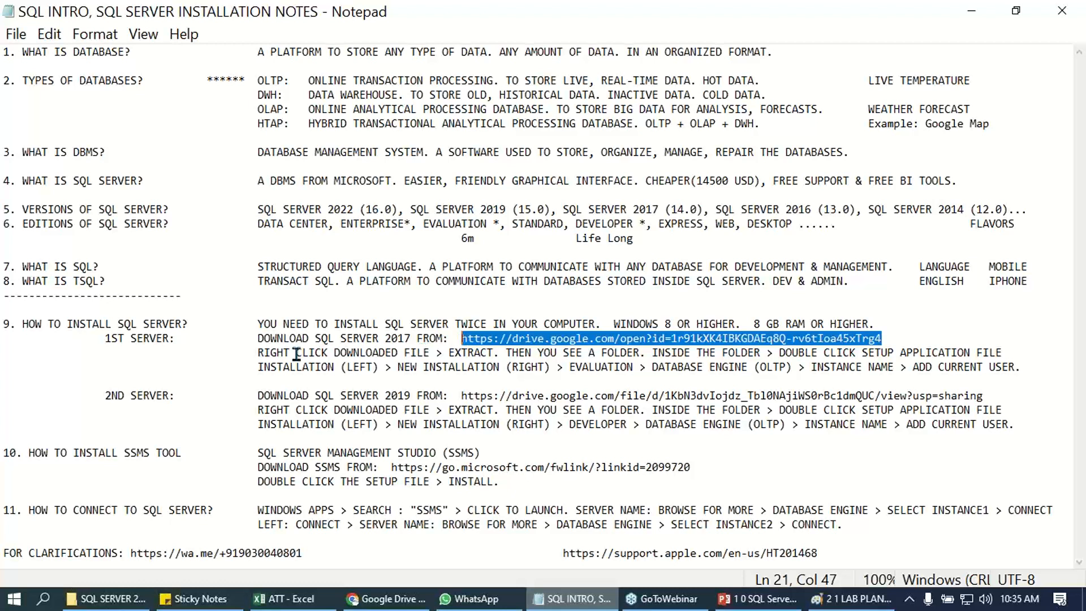
pyautogui.moveTo(255, 353); pyautogui.dragTo(503, 354)
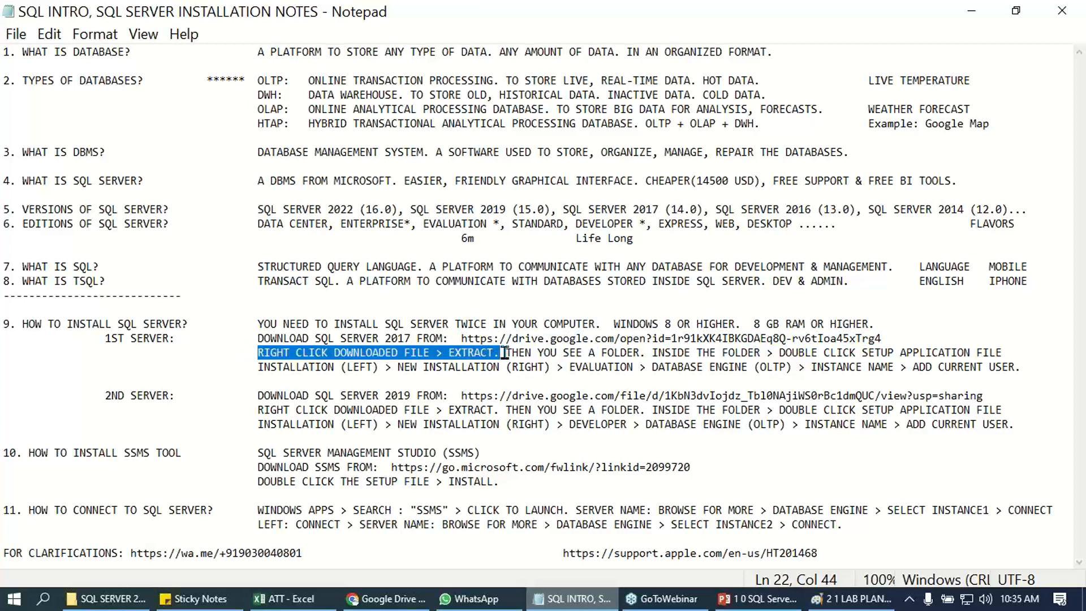
# - Switch to File Explorer, open the inner SQLServer2017-x64-ENU folder and launch the SETUP application
pyautogui.hotkey('alt', 'Tab')
pyautogui.rightClick(289, 144)
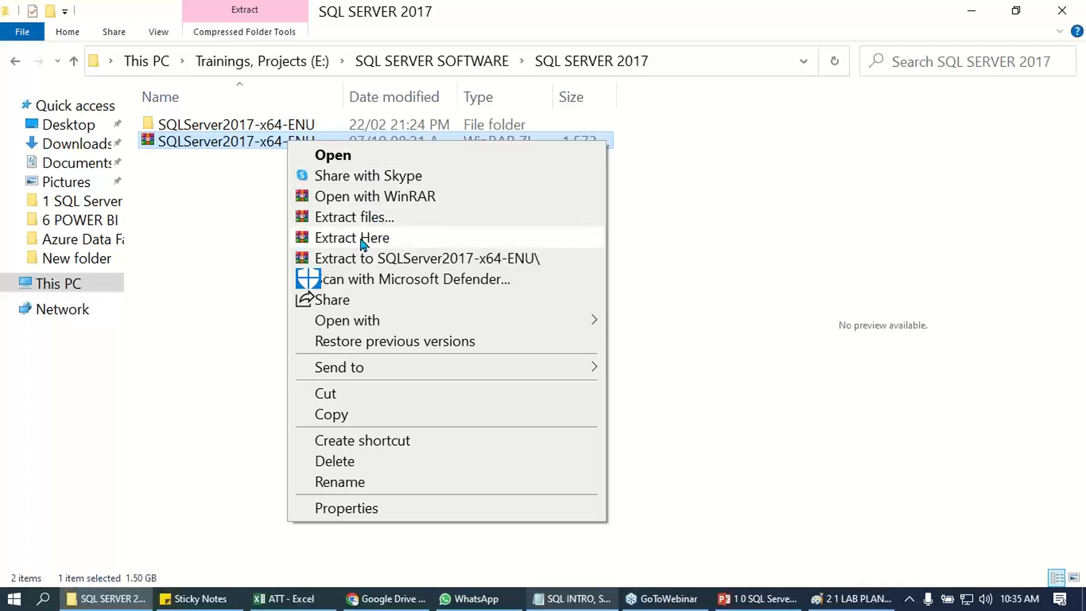
pyautogui.click(235, 152)
pyautogui.doubleClick(237, 126)
pyautogui.doubleClick(237, 128)
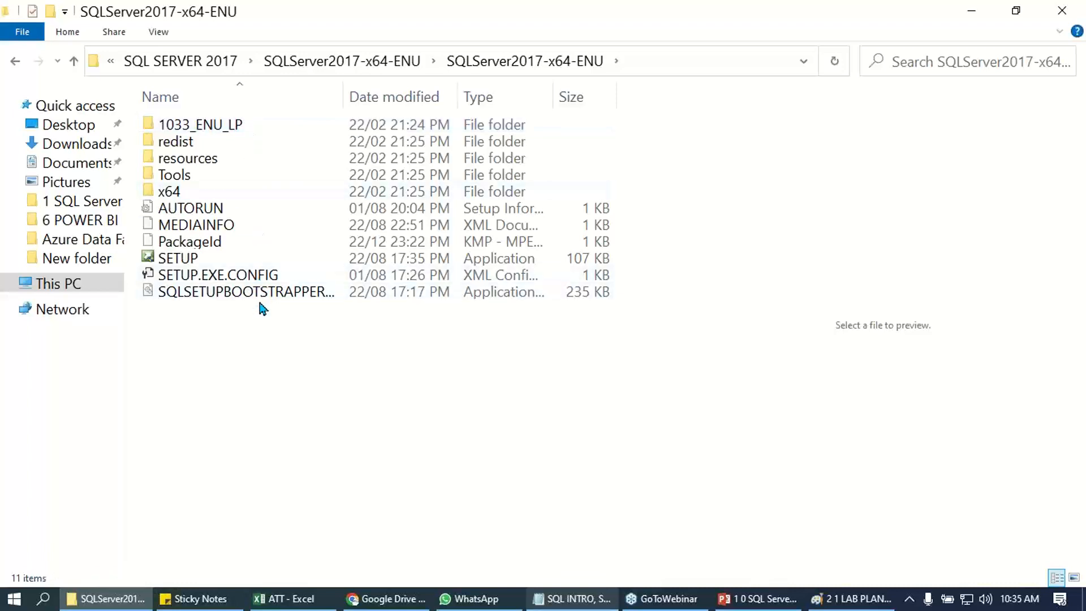
pyautogui.click(193, 260)
pyautogui.doubleClick(193, 260)
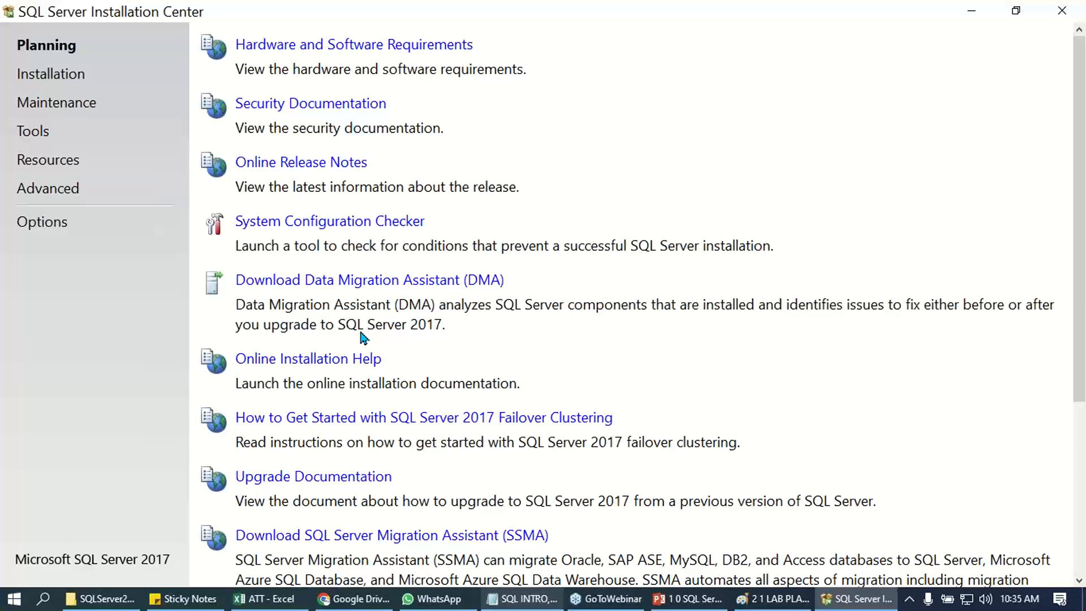
# - Start a new SQL Server stand-alone installation from the Installation Center and bring its setup window into view
pyautogui.click(34, 76)
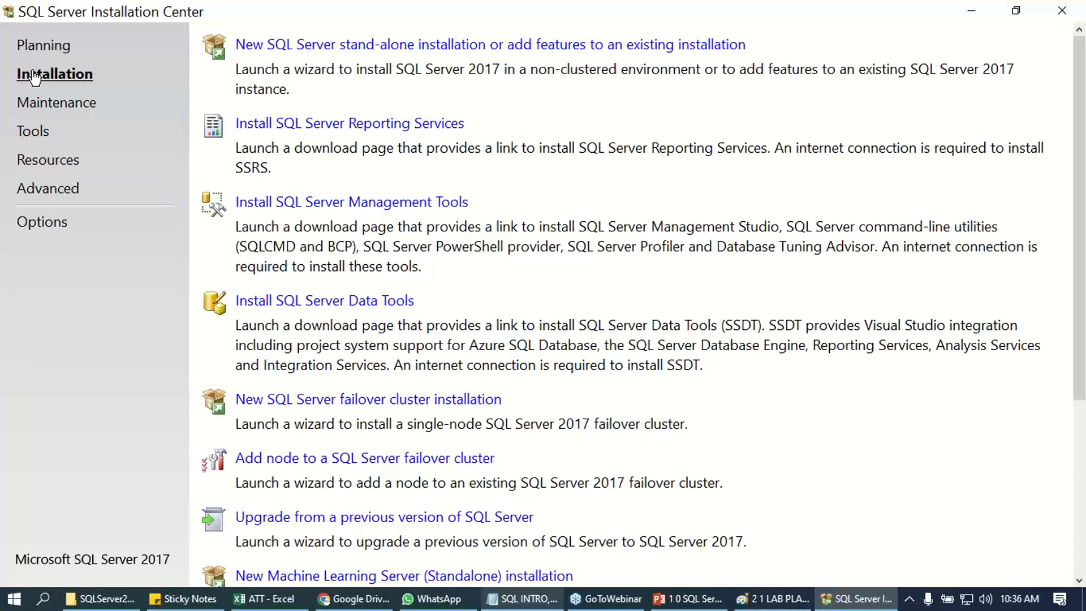
pyautogui.click(278, 44)
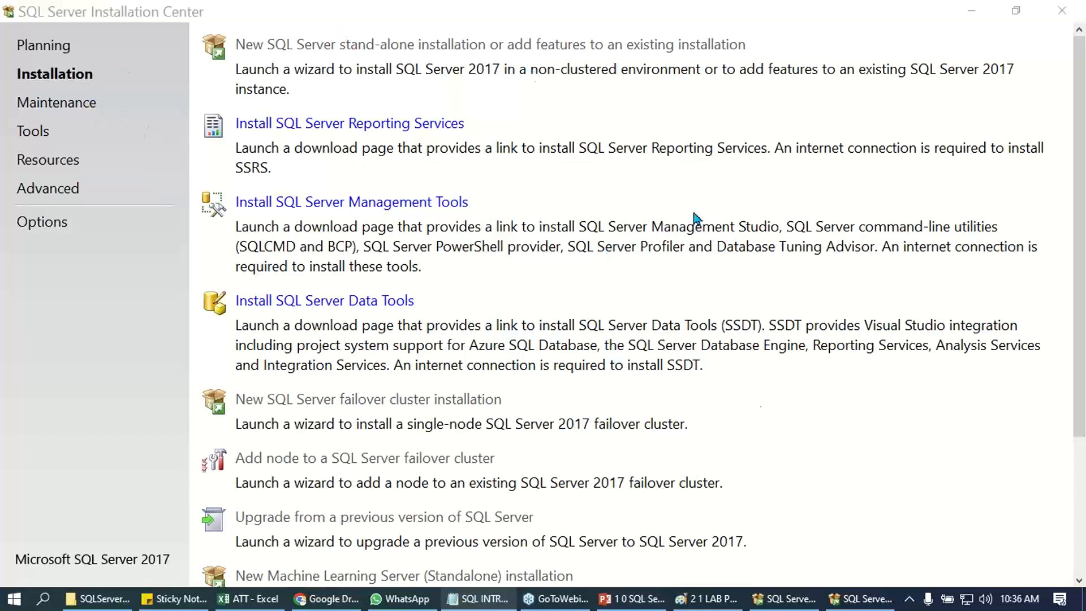
pyautogui.click(848, 603)
pyautogui.moveTo(300, 25); pyautogui.dragTo(419, 100)
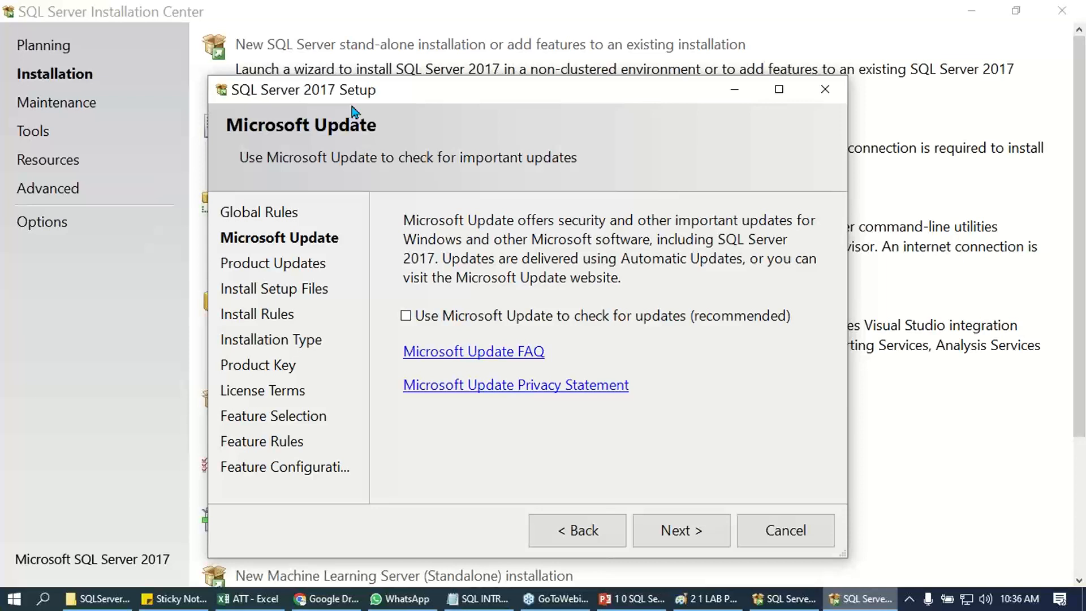
# - Advance the SQL Server 2017 setup as a new installation to the Product Key page and quit the setup
pyautogui.click(670, 531)
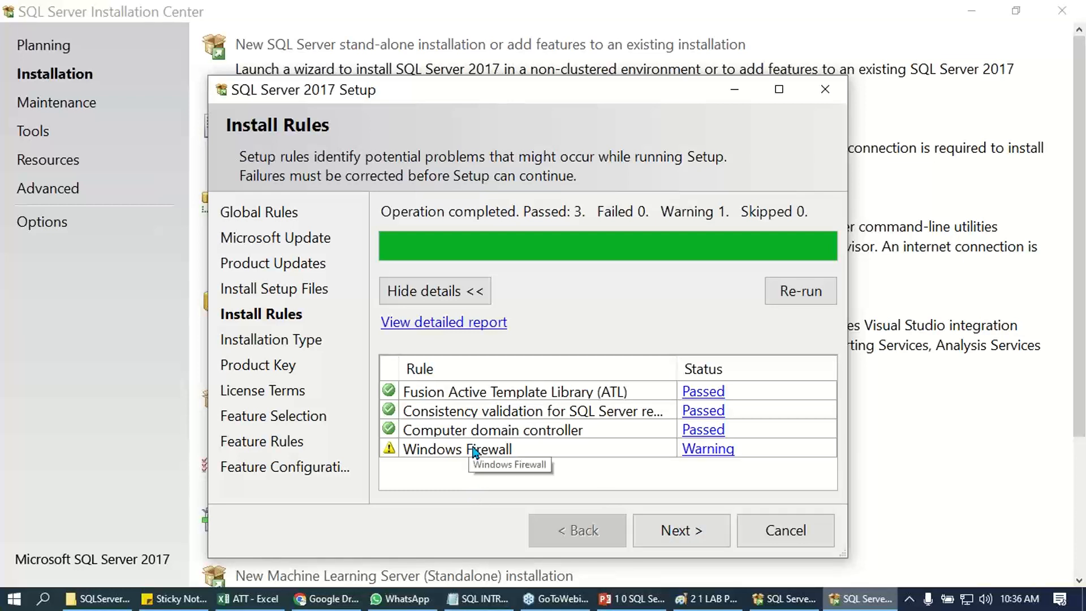
pyautogui.click(655, 531)
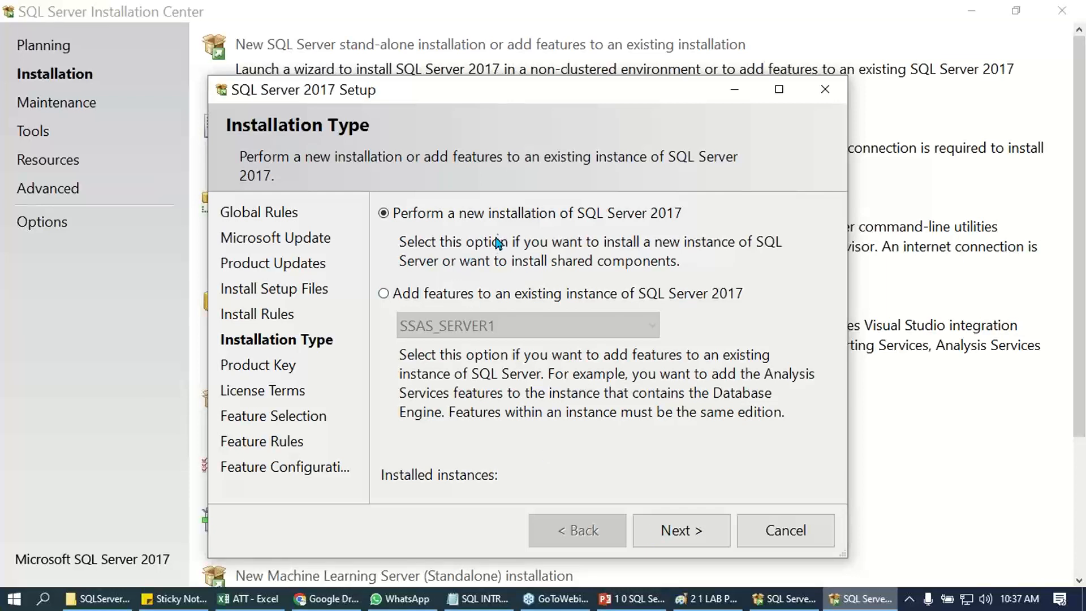
pyautogui.click(679, 533)
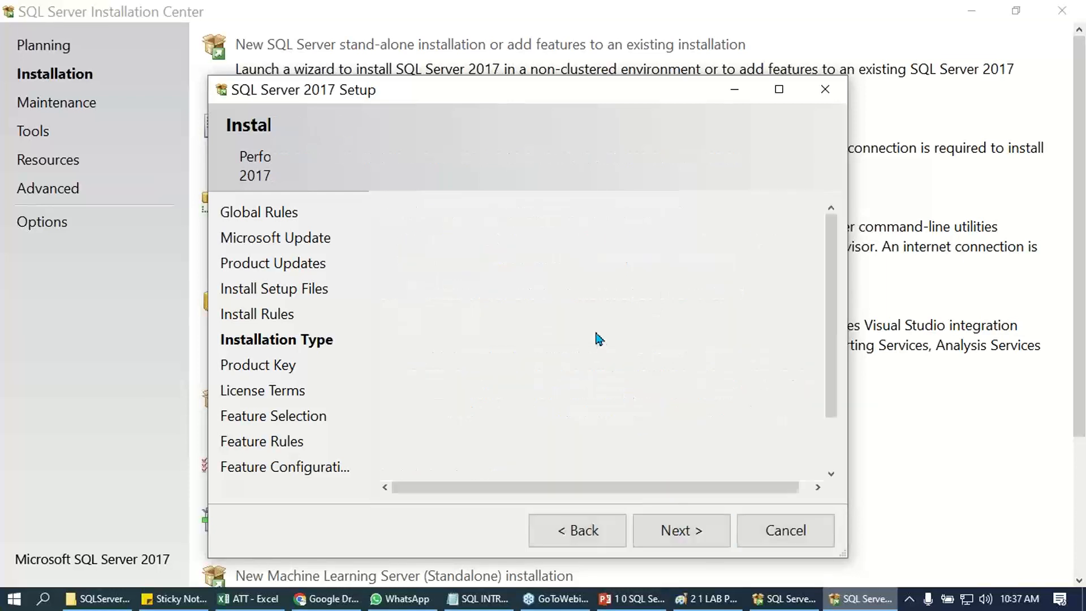
pyautogui.click(779, 90)
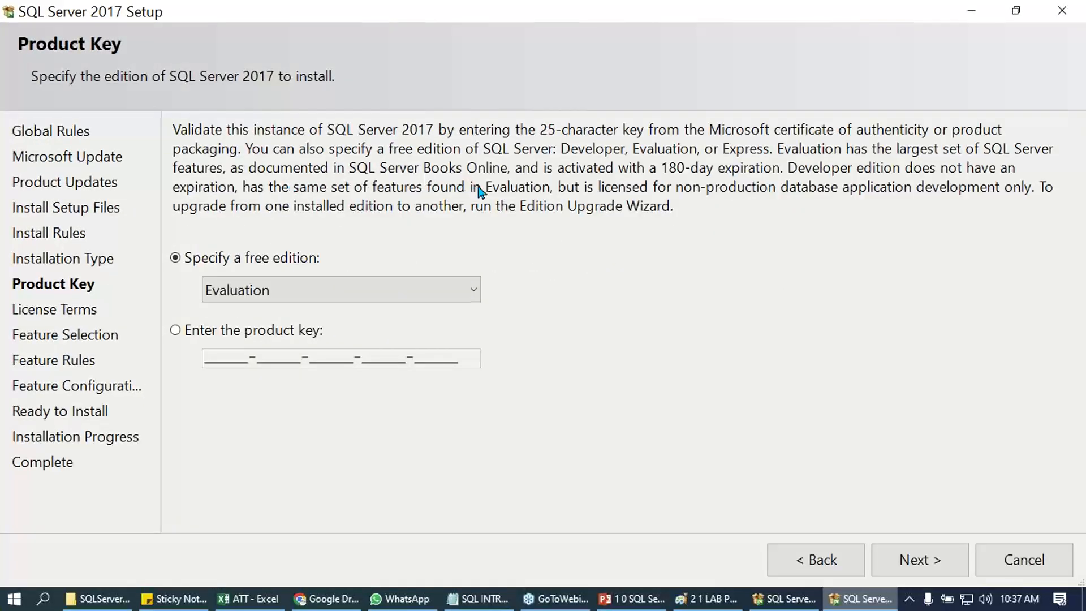
pyautogui.click(1024, 563)
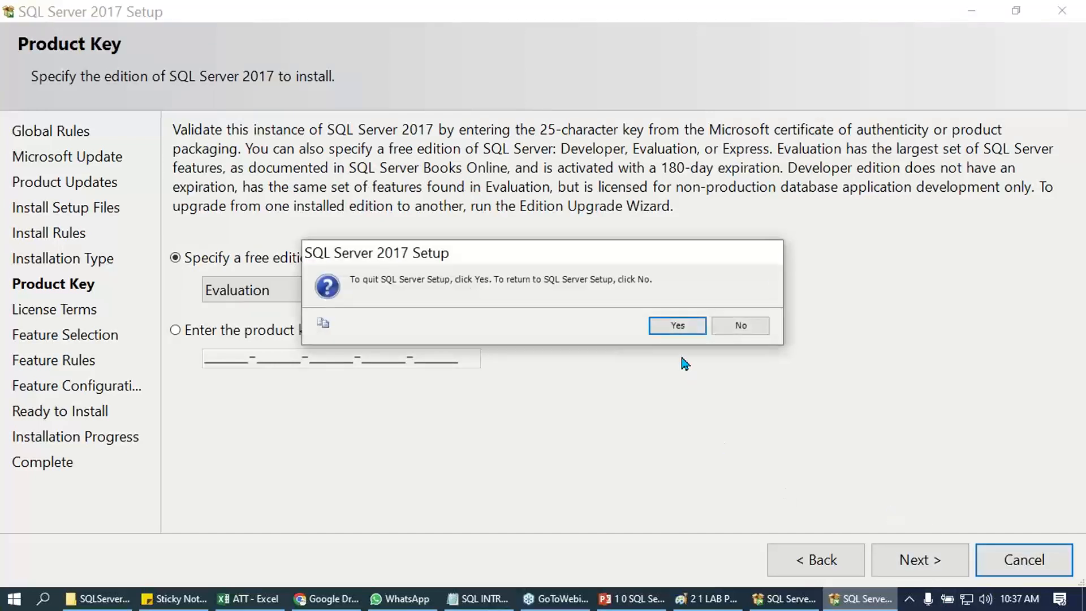
pyautogui.click(674, 330)
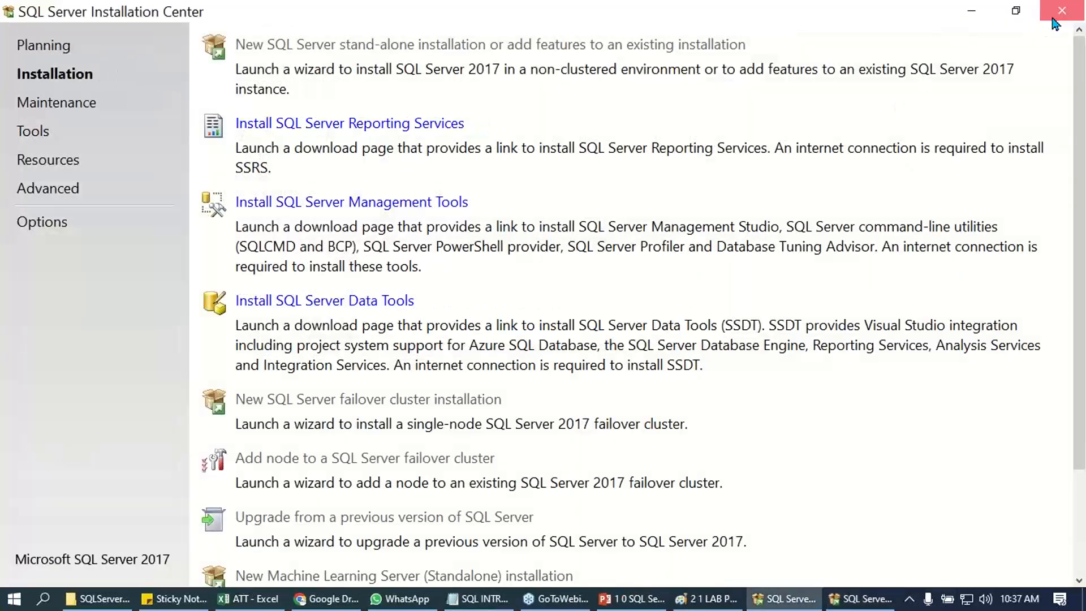
# - Close the Installation Center, return to the SQL SERVER 2017 folder and show the extraction options for the SQLServer2017-x64-ENU archive
pyautogui.click(1057, 18)
pyautogui.click(363, 419)
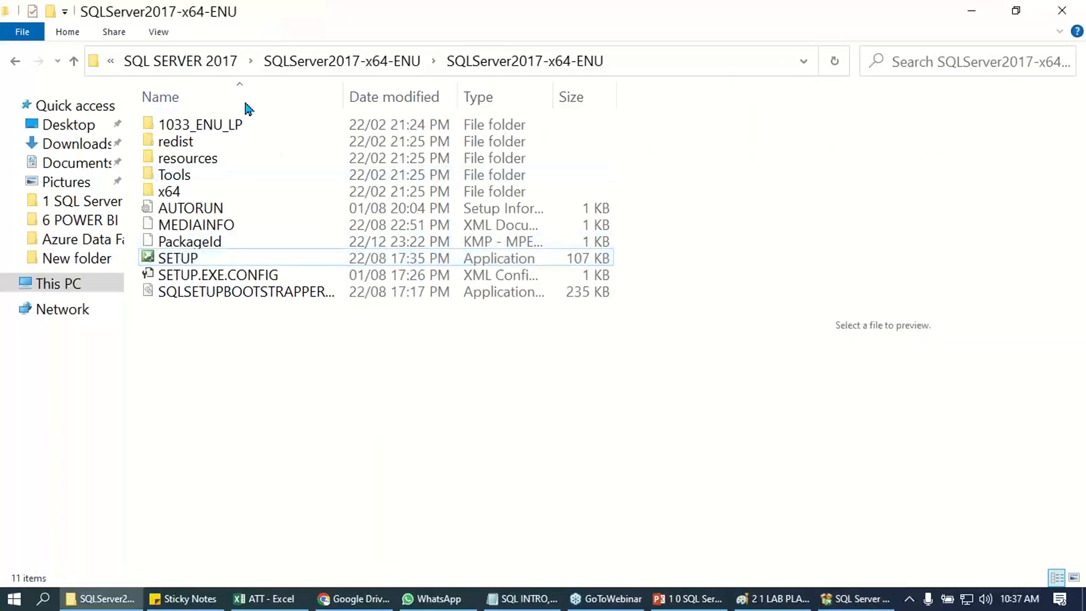
pyautogui.click(195, 63)
pyautogui.click(223, 142)
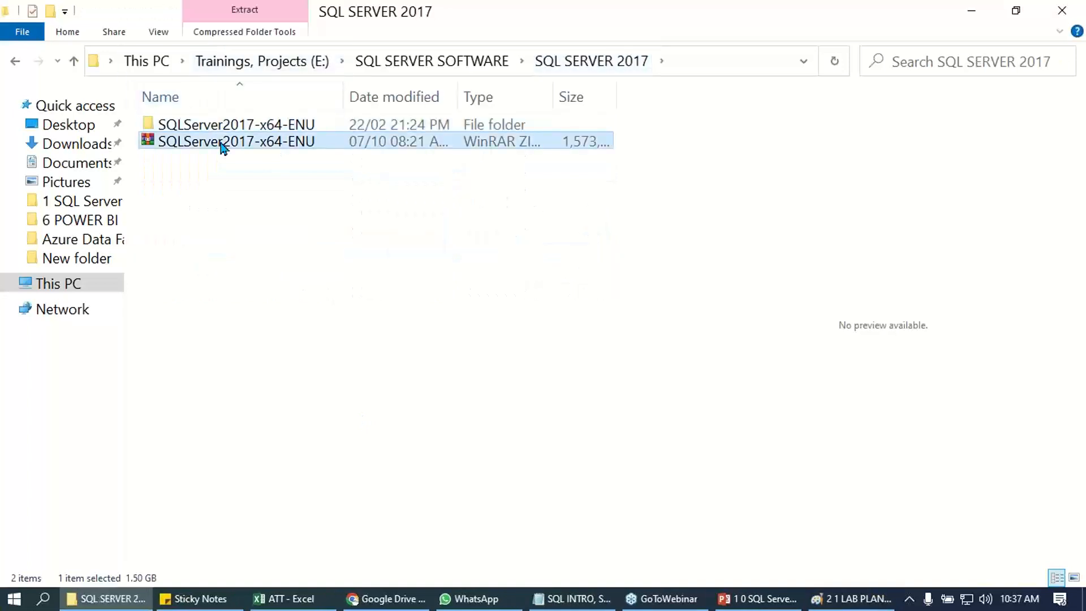
pyautogui.rightClick(223, 146)
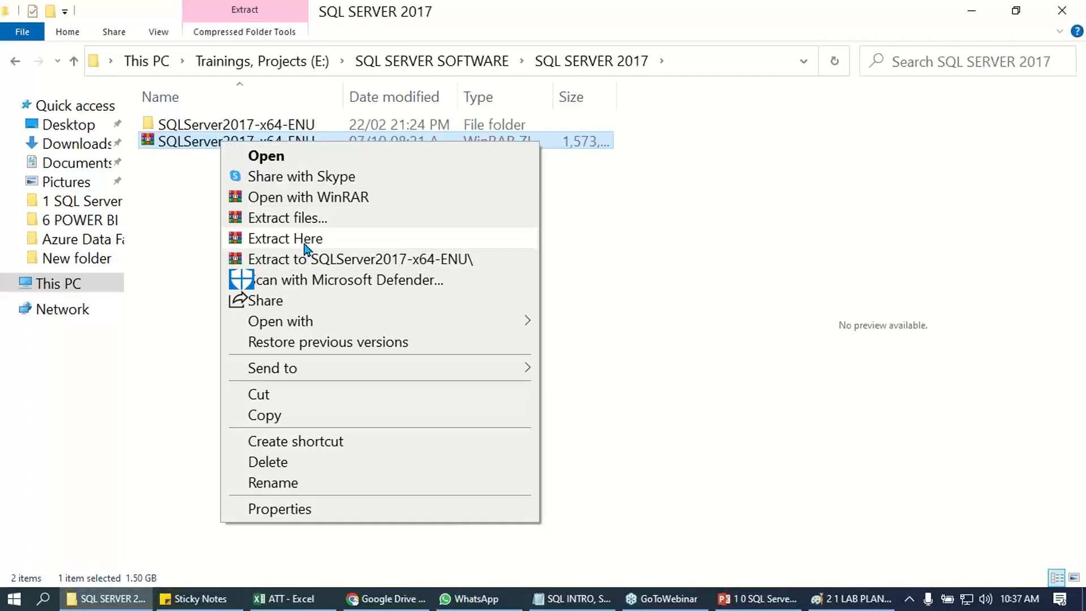
# - Open the extracted SQLServer2017-x64-ENU folder and its inner folder of the same name, and launch the SETUP application
pyautogui.click(208, 128)
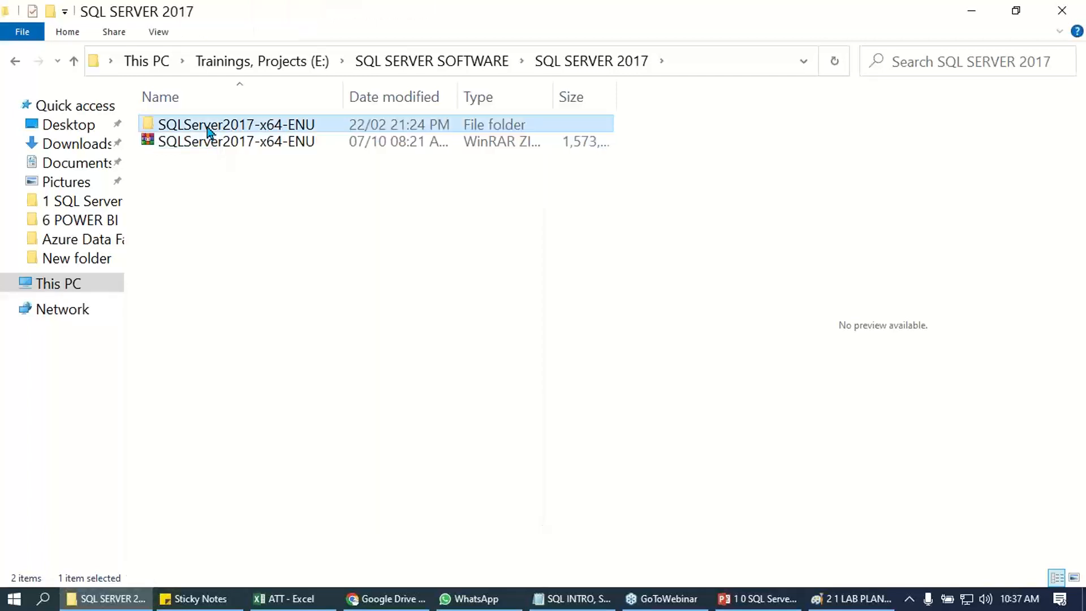
pyautogui.doubleClick(208, 128)
pyautogui.doubleClick(207, 125)
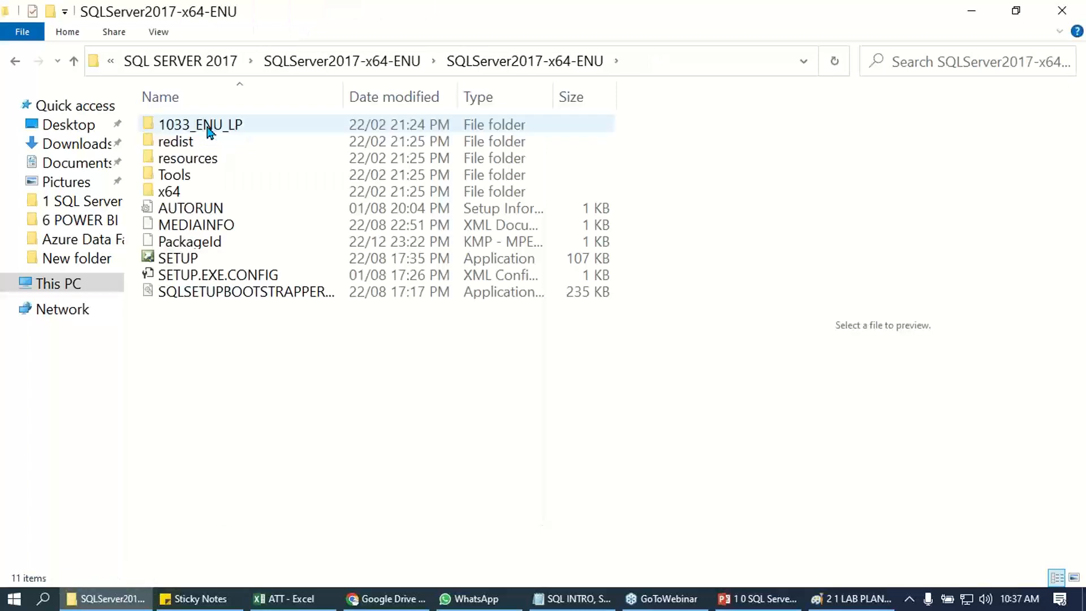
pyautogui.click(181, 261)
pyautogui.doubleClick(180, 260)
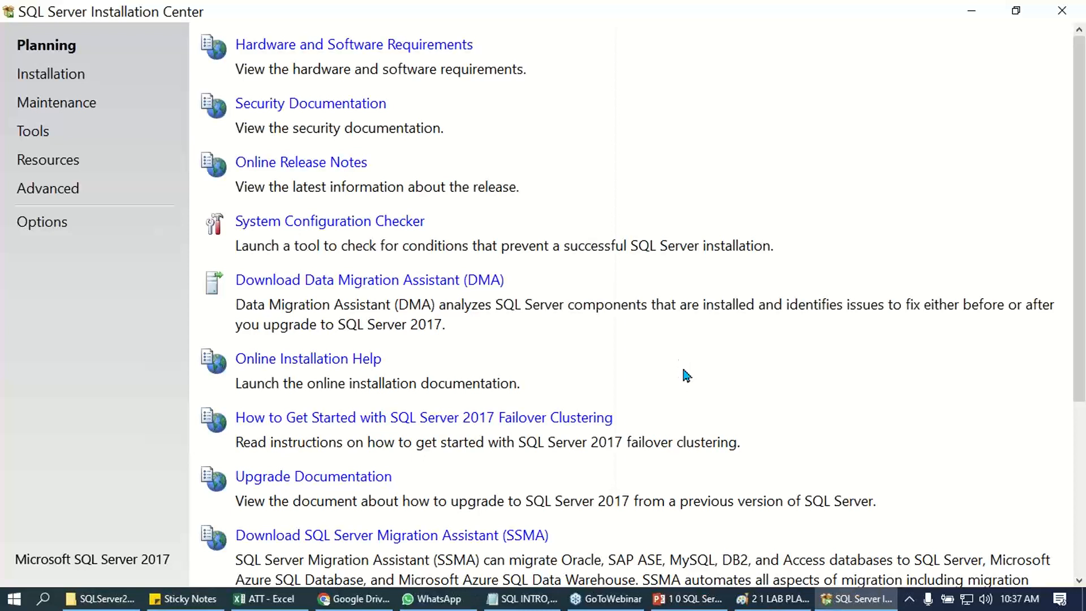
# - Start a new SQL Server stand-alone installation from the Installation Center and continue its setup without including SQL Server product updates
pyautogui.click(53, 77)
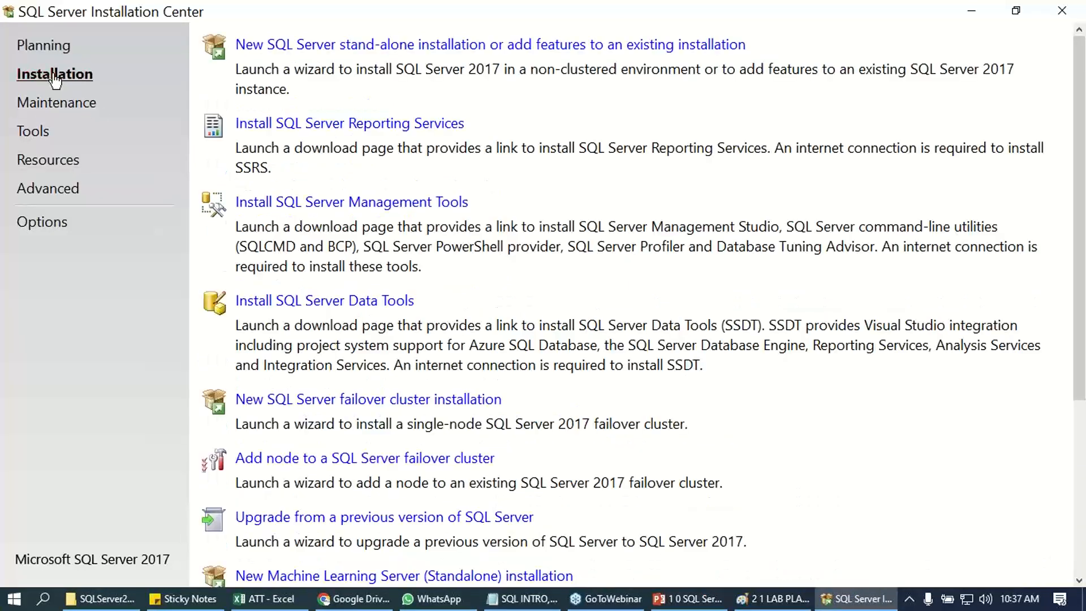
pyautogui.click(306, 44)
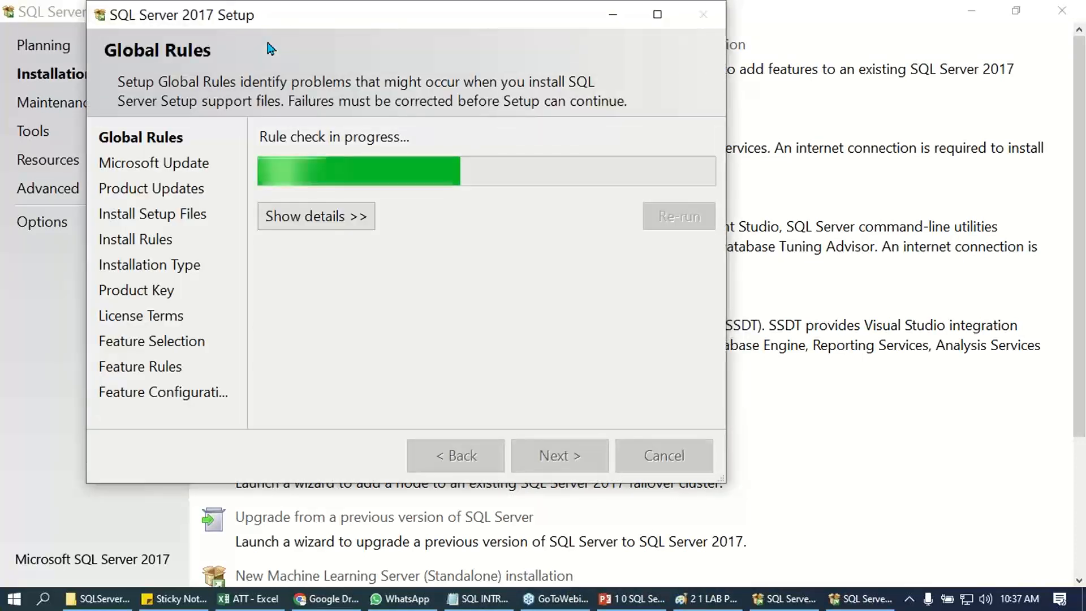
pyautogui.click(561, 462)
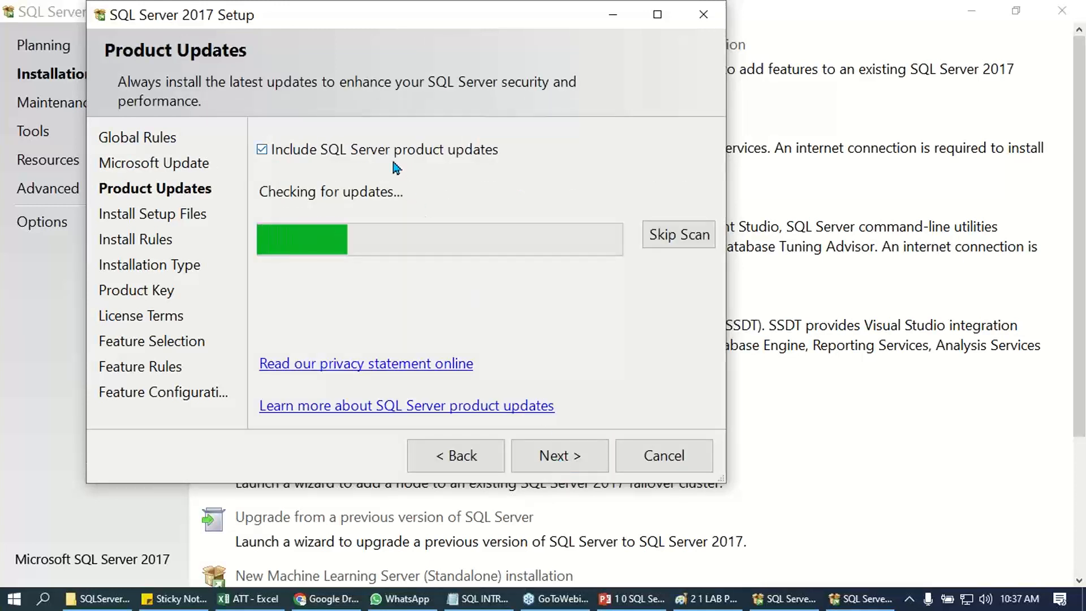
pyautogui.click(391, 152)
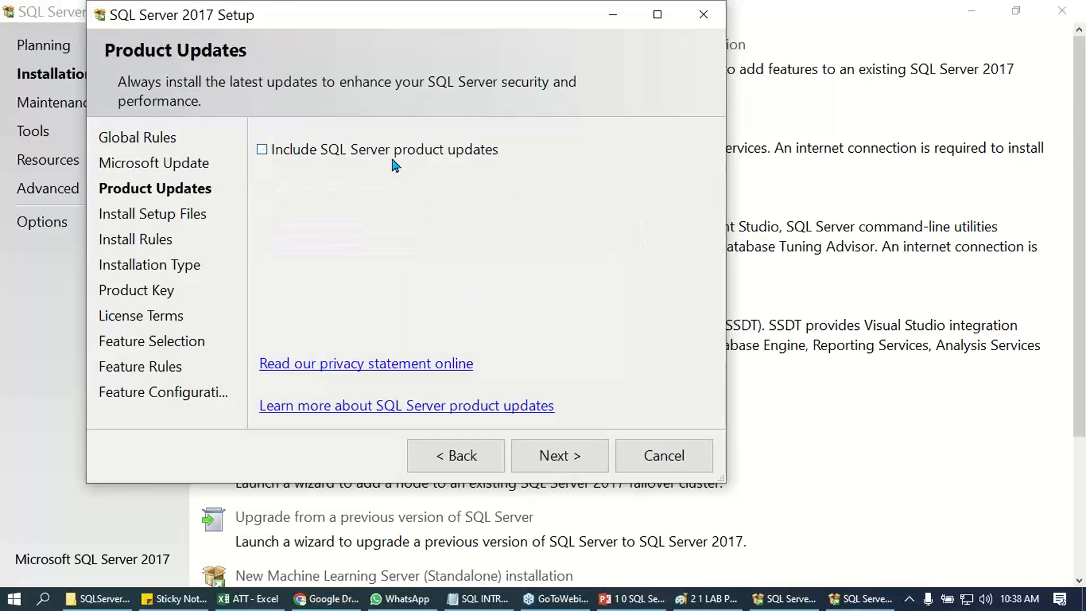
pyautogui.click(576, 458)
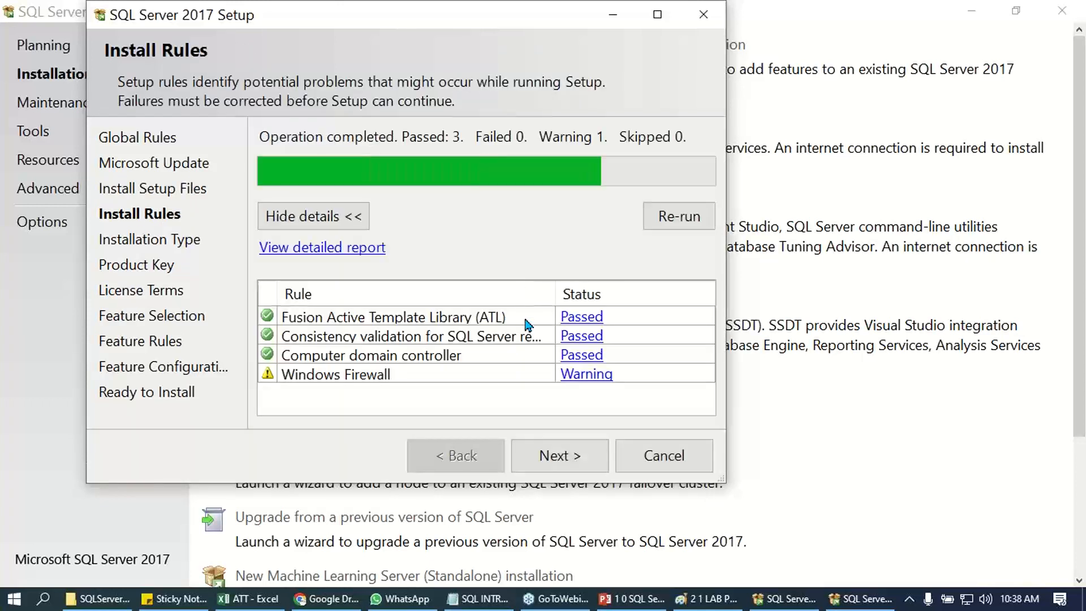
# - Continue the setup as a new installation of SQL Server 2017, enlarge its window and choose Evaluation as the free edition
pyautogui.click(554, 450)
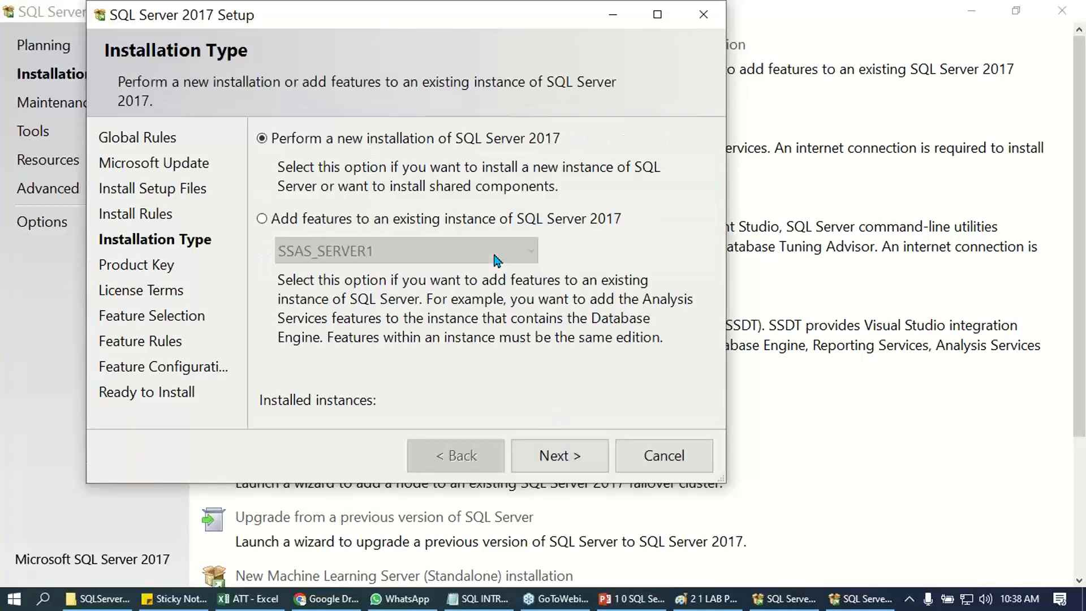
pyautogui.click(564, 458)
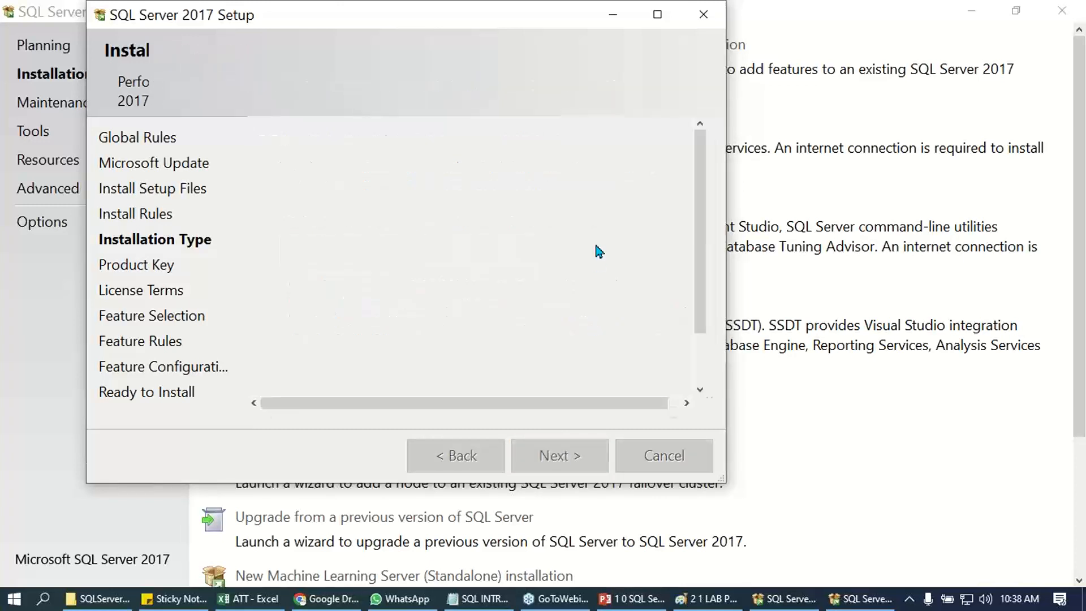
pyautogui.moveTo(722, 481); pyautogui.dragTo(852, 537)
pyautogui.click(353, 356)
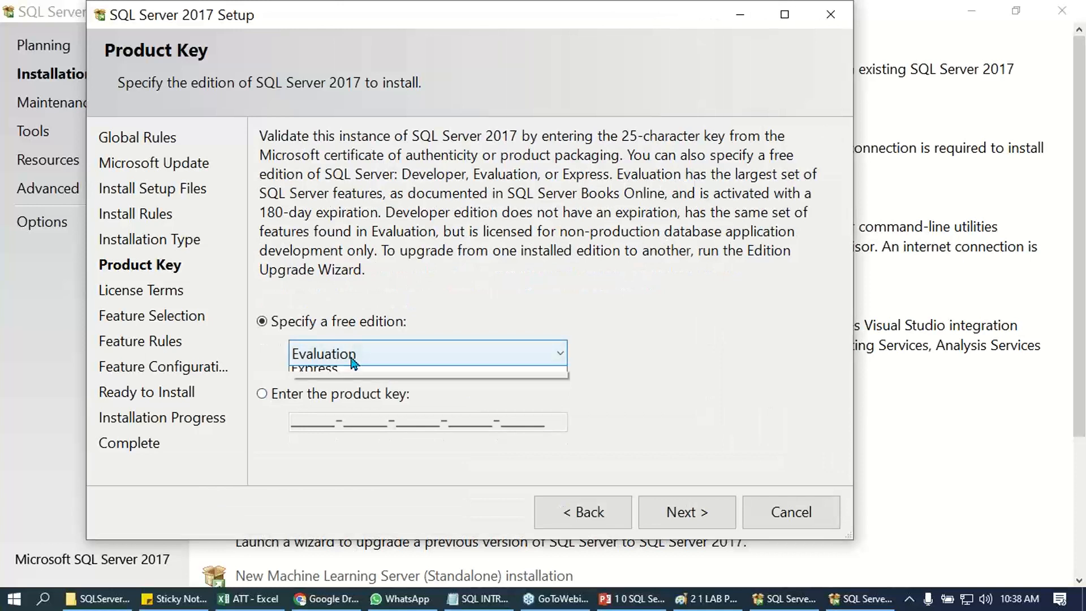
pyautogui.click(347, 377)
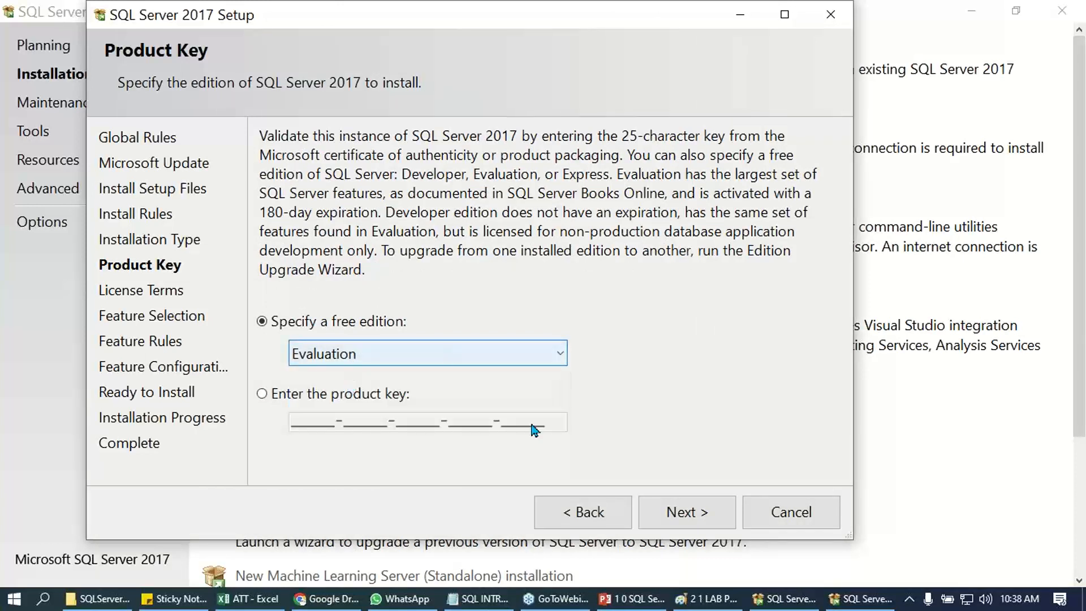
# - Switch to the Notepad installation notes, remove the extra spacing before 6m under EVALUATION, and save the file
pyautogui.click(478, 599)
pyautogui.click(411, 323)
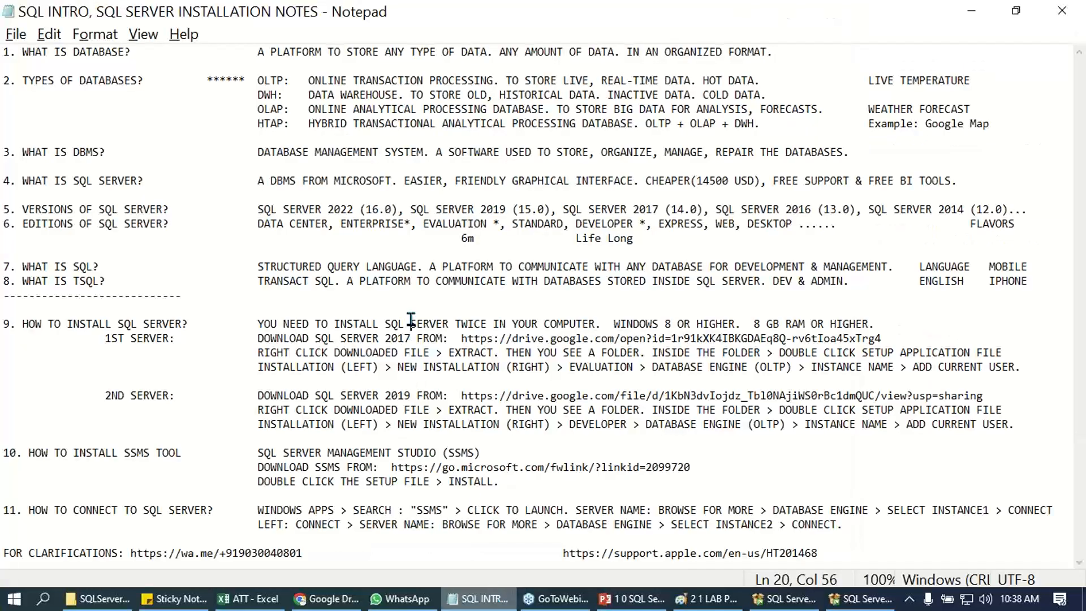
pyautogui.moveTo(423, 223); pyautogui.dragTo(486, 224)
pyautogui.moveTo(970, 223); pyautogui.dragTo(1015, 224)
pyautogui.moveTo(475, 237); pyautogui.dragTo(461, 236)
pyautogui.click(435, 238)
pyautogui.press('Delete')
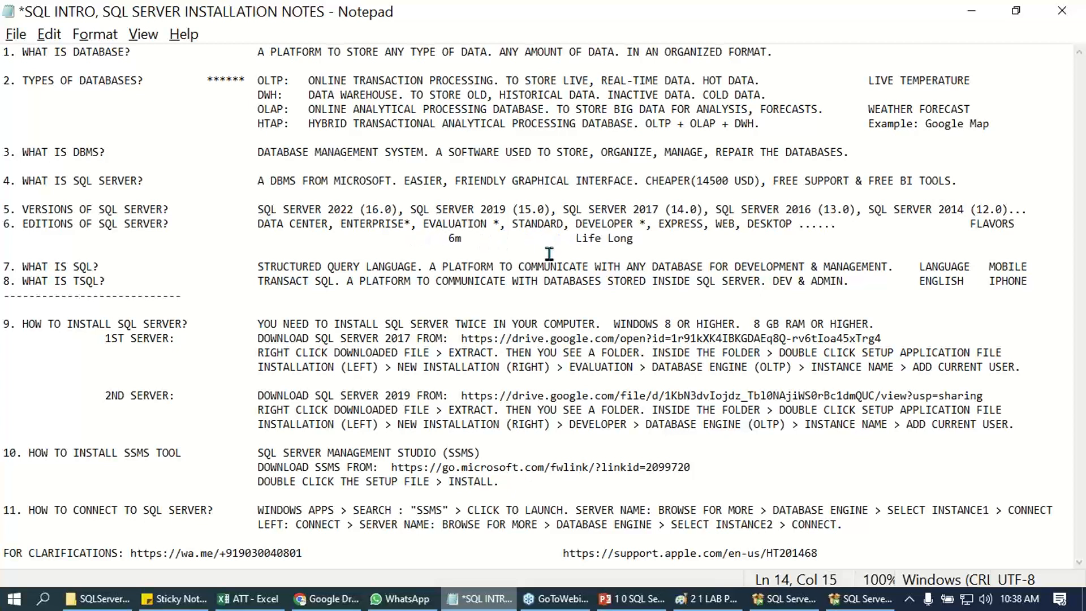
pyautogui.hotkey('ctrl', 's')
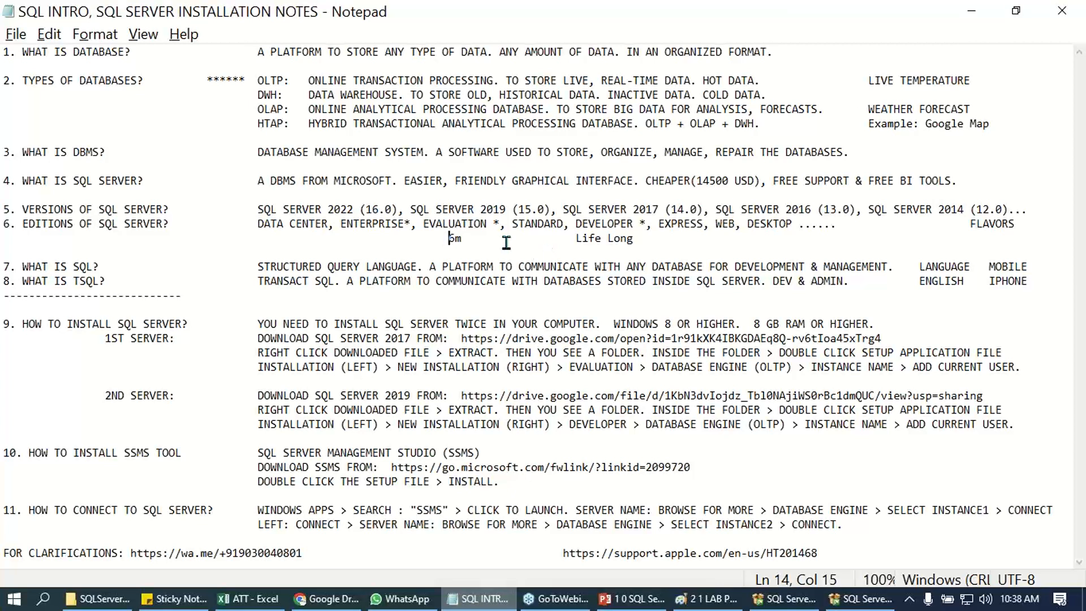
pyautogui.doubleClick(463, 224)
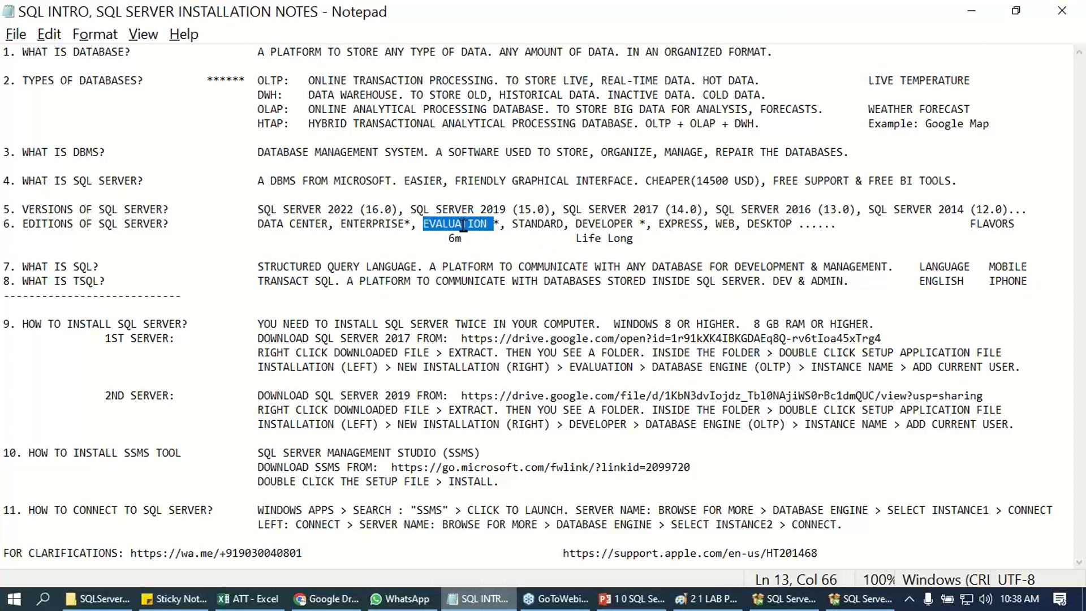
pyautogui.click(464, 240)
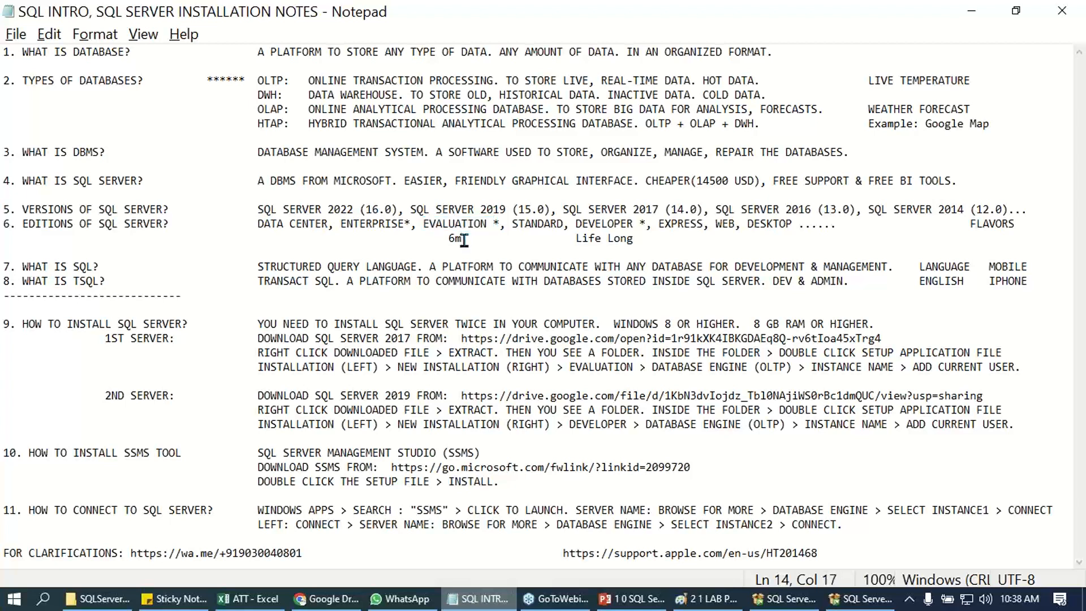
# - Switch back to SQL Server 2017 Setup, proceed with the Evaluation edition and accept the license terms
pyautogui.hotkey('alt', 'Tab')
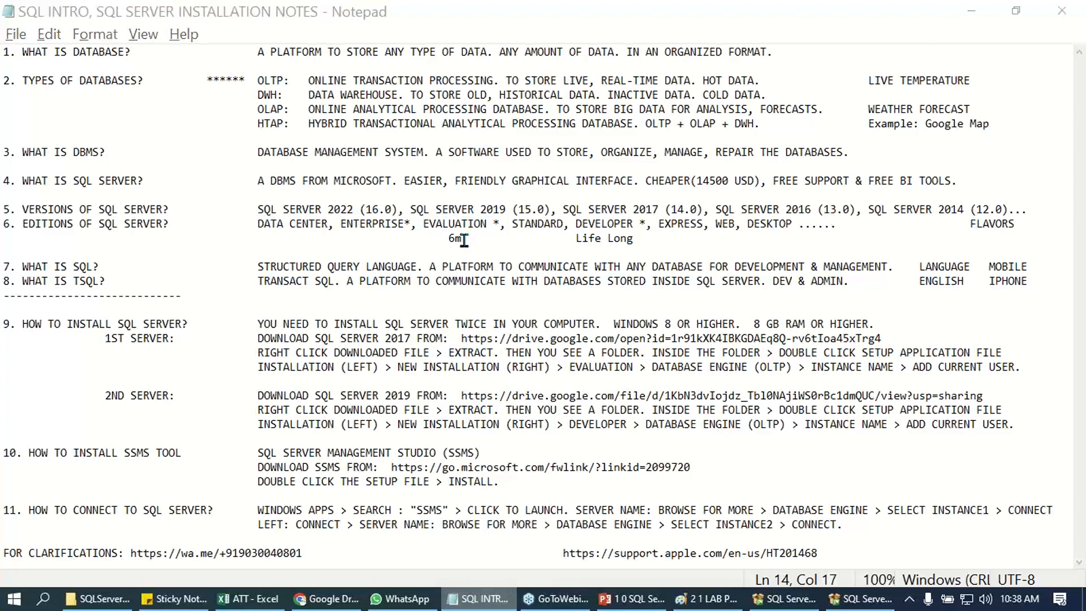
pyautogui.click(671, 524)
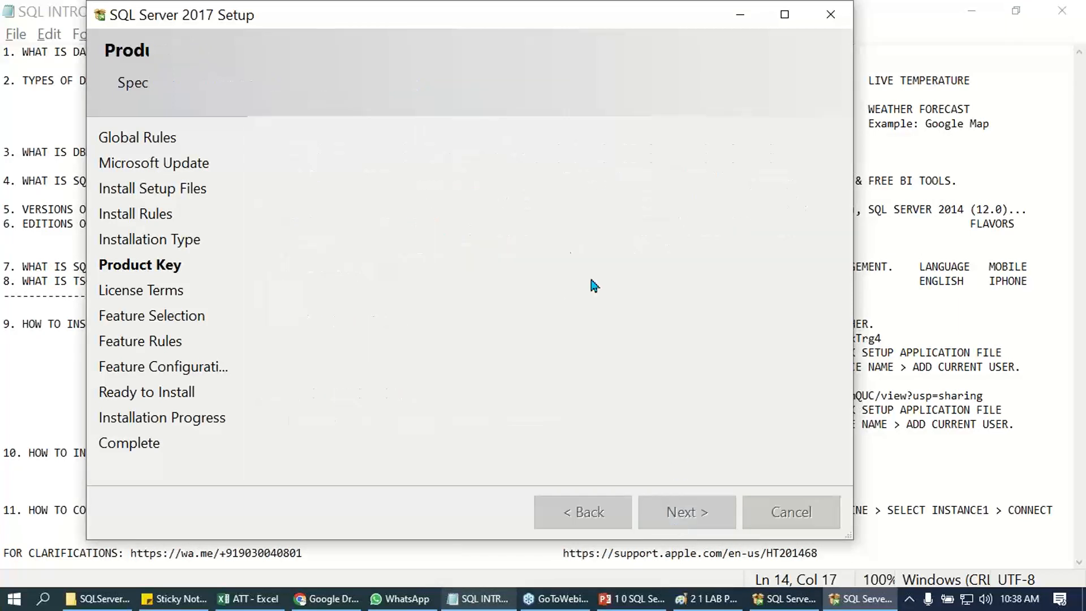
pyautogui.click(365, 361)
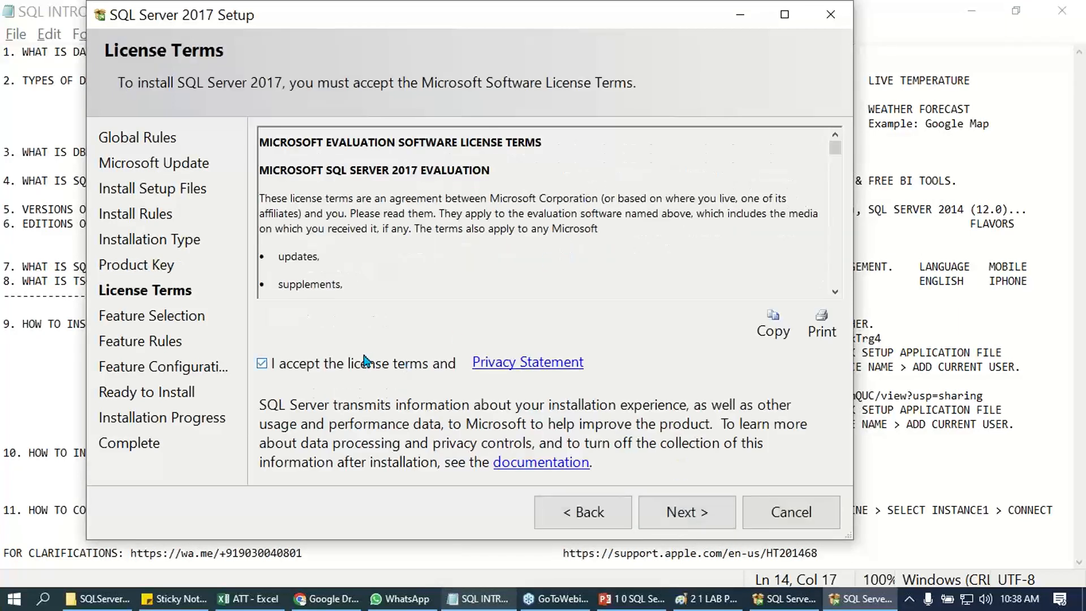
# - Advance to Feature Selection, maximize the setup window and include Database Engine Services
pyautogui.click(649, 506)
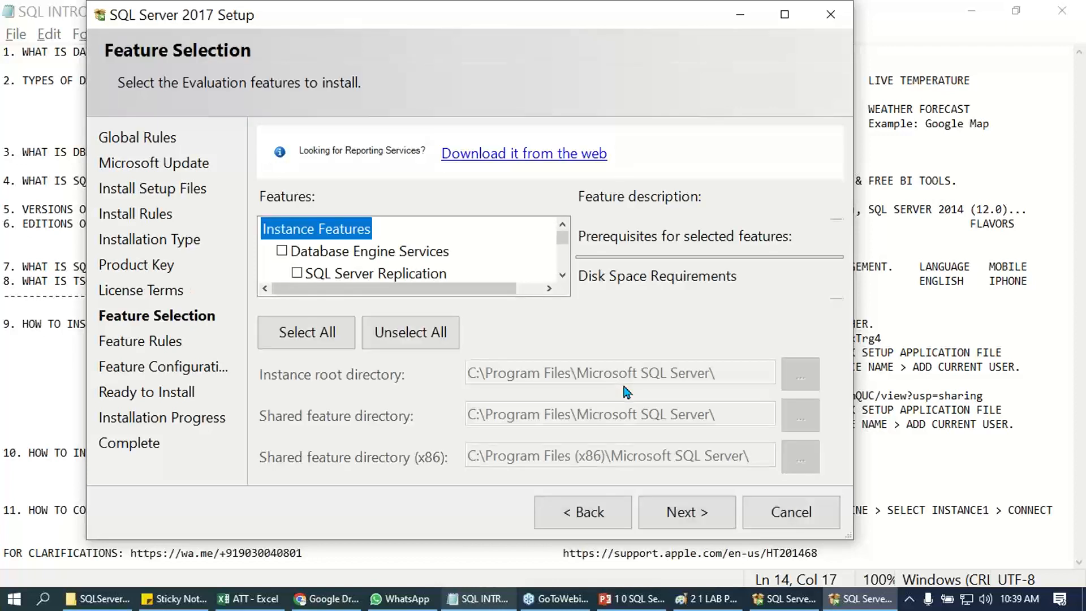
pyautogui.click(784, 15)
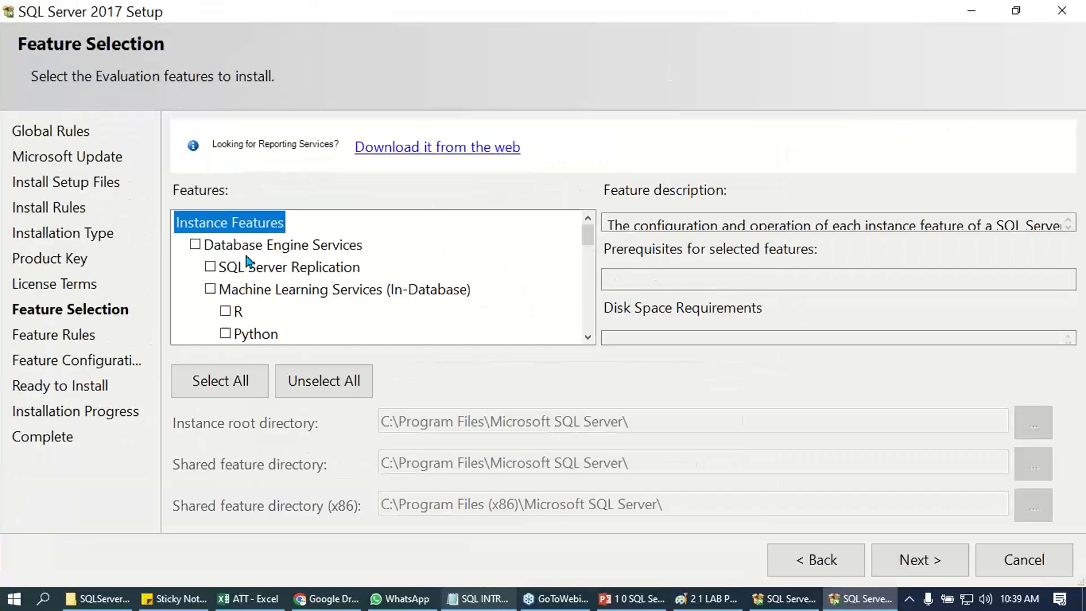
pyautogui.click(195, 244)
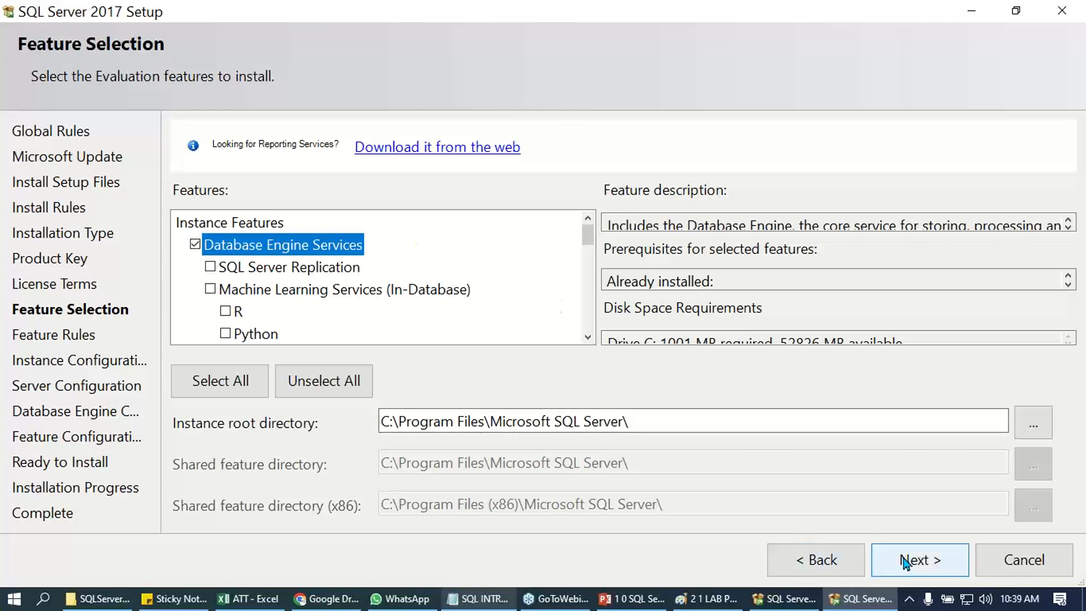
# - Switch to Notepad to review the OLTP line under the types of databases, and return to the setup
pyautogui.click(483, 598)
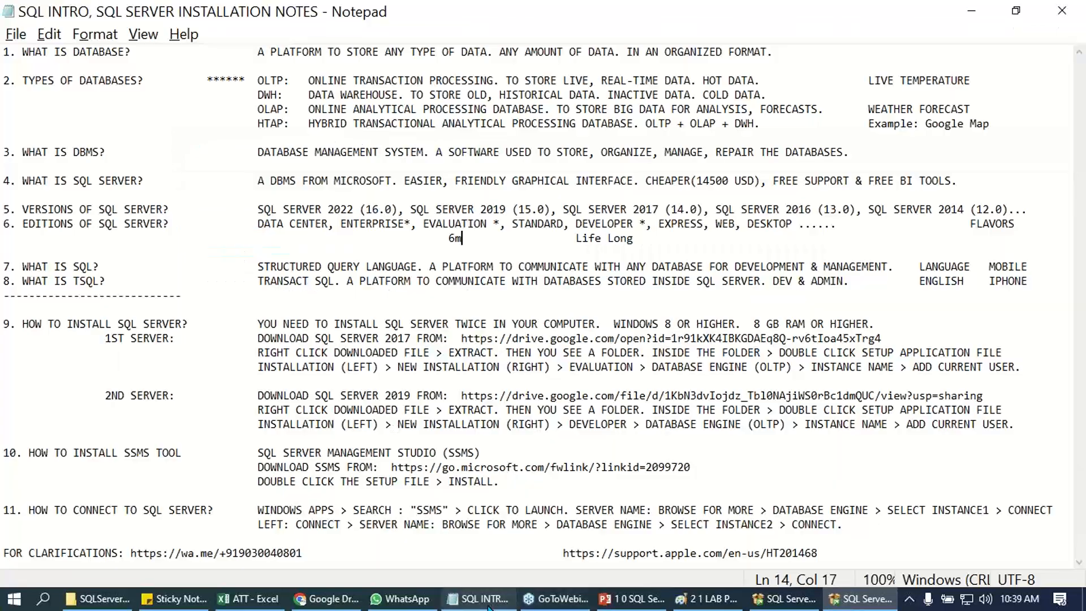
pyautogui.moveTo(208, 80); pyautogui.dragTo(285, 79)
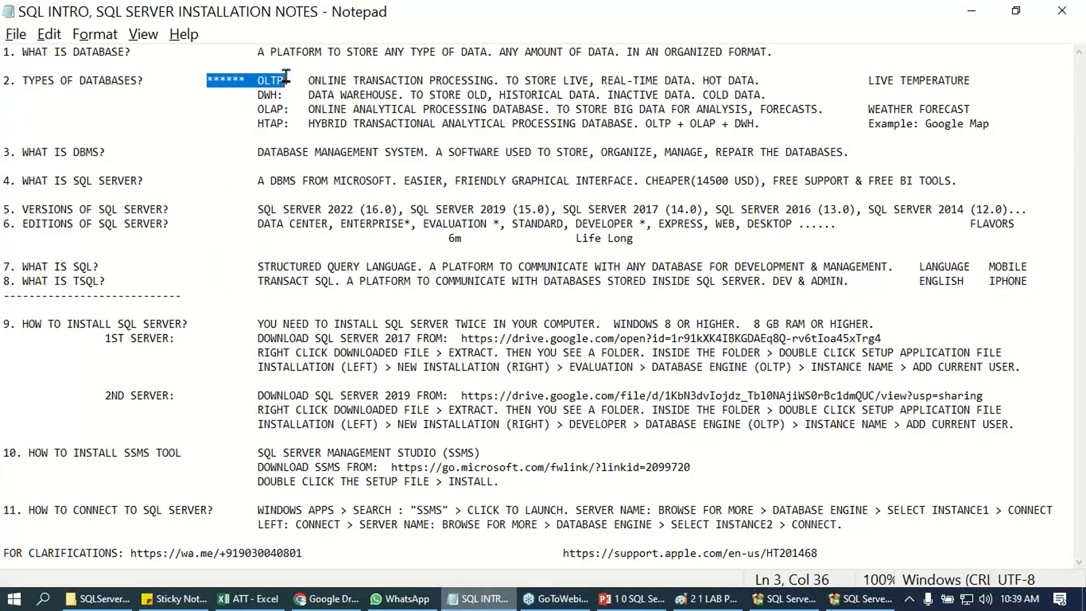
pyautogui.keyDown('shift'); pyautogui.click(765, 80); pyautogui.keyUp('shift')
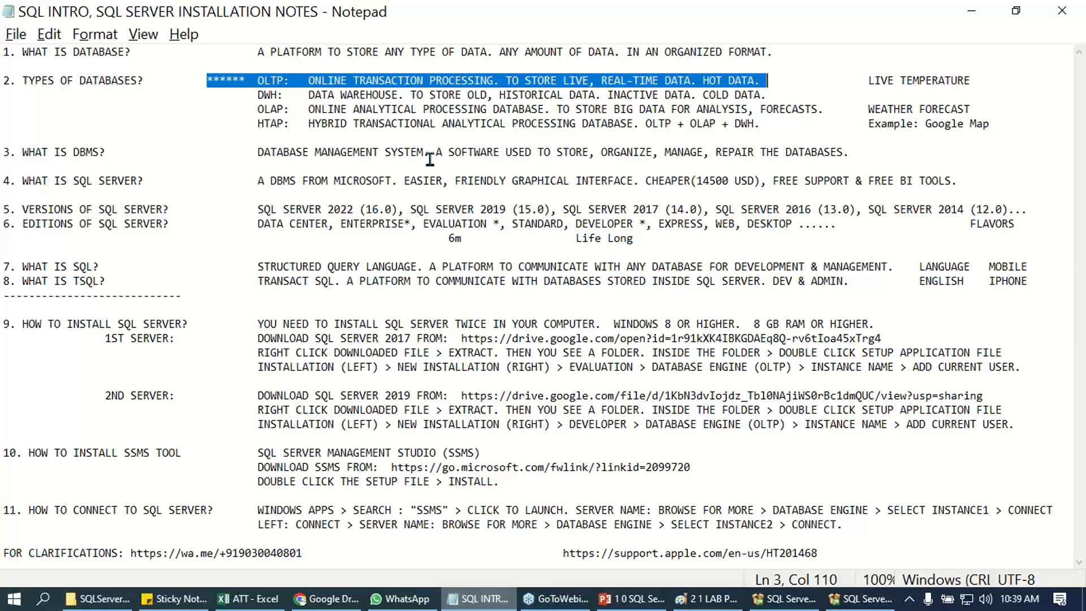
pyautogui.hotkey('alt', 'Tab')
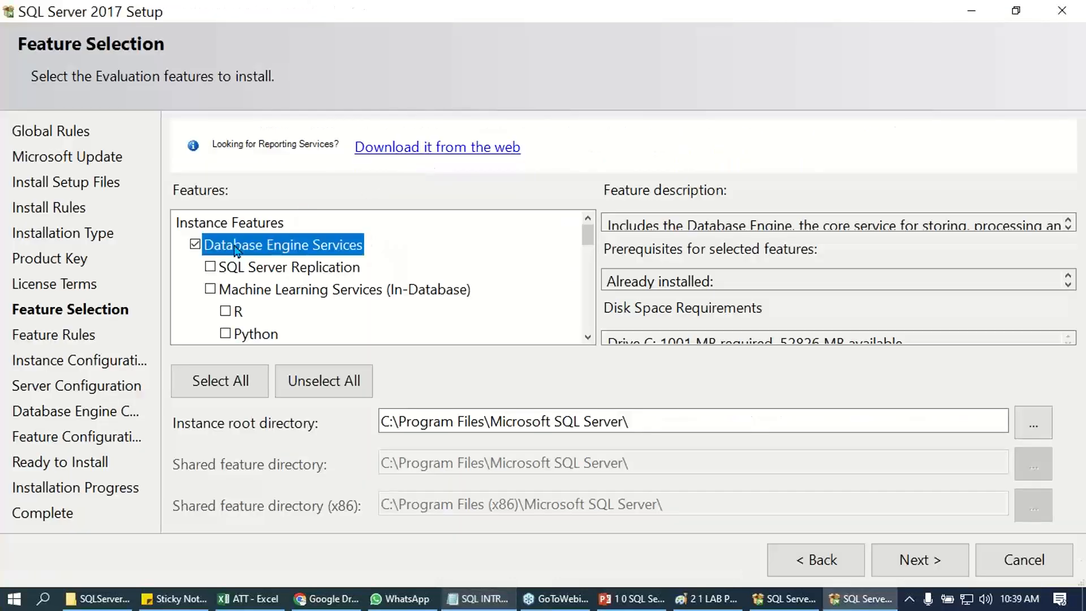
# - Examine the Analysis Services feature description for its online analytical support, and return to the Database Engine Services feature
pyautogui.scroll(-3, 249, 246)
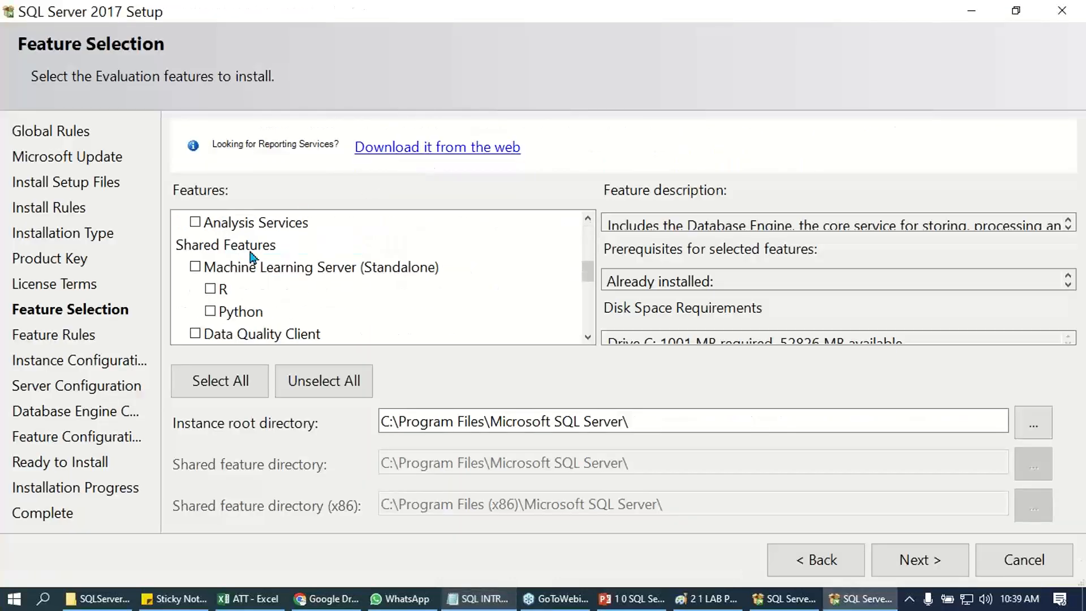
pyautogui.scroll(1, 251, 327)
pyautogui.click(252, 292)
pyautogui.click(689, 224)
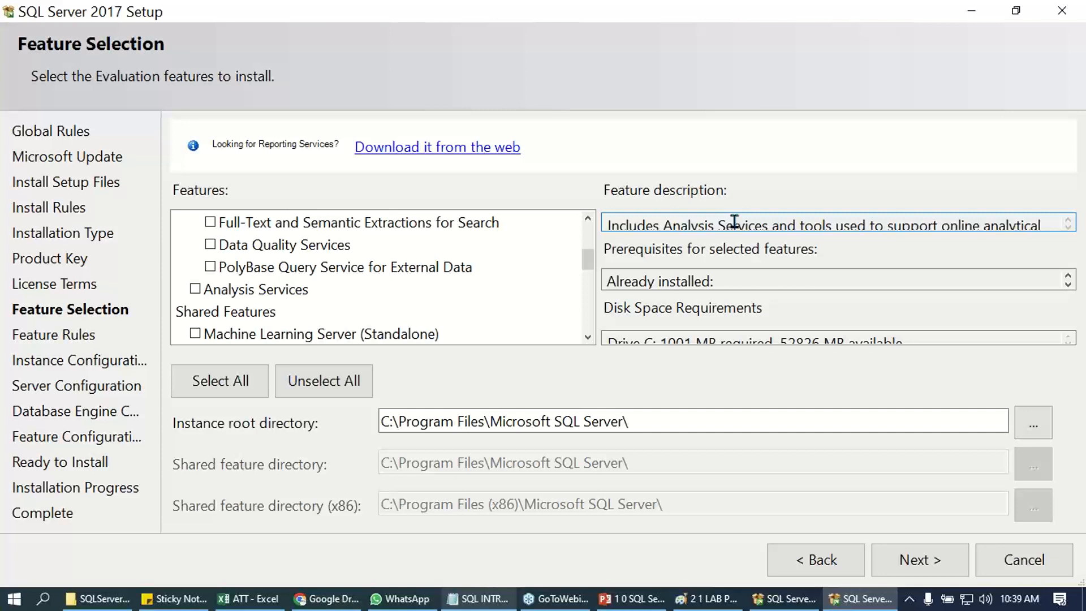
pyautogui.moveTo(951, 225); pyautogui.dragTo(1012, 226)
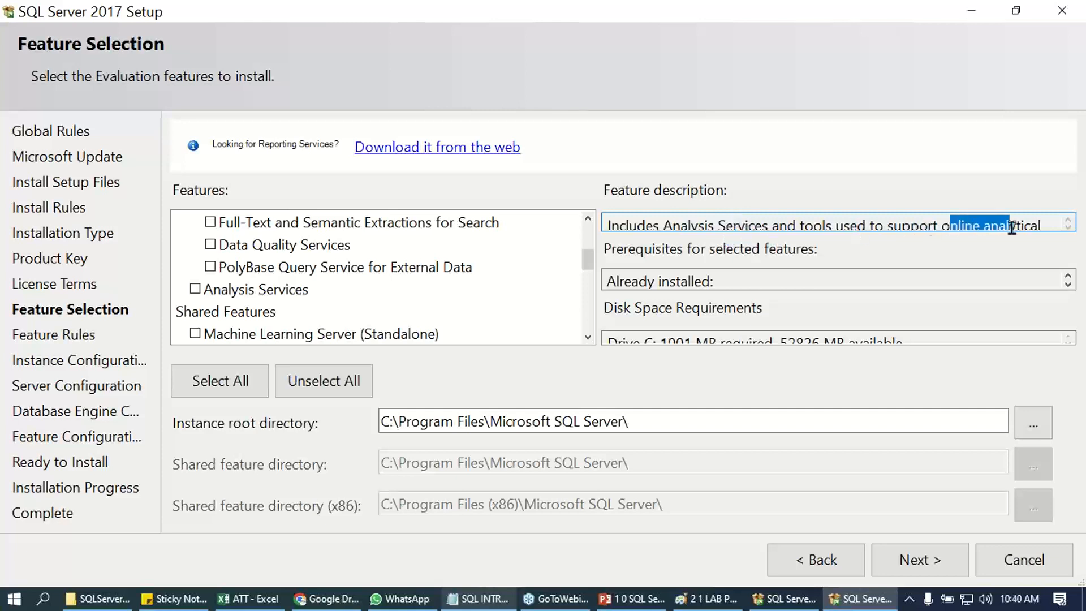
pyautogui.click(244, 293)
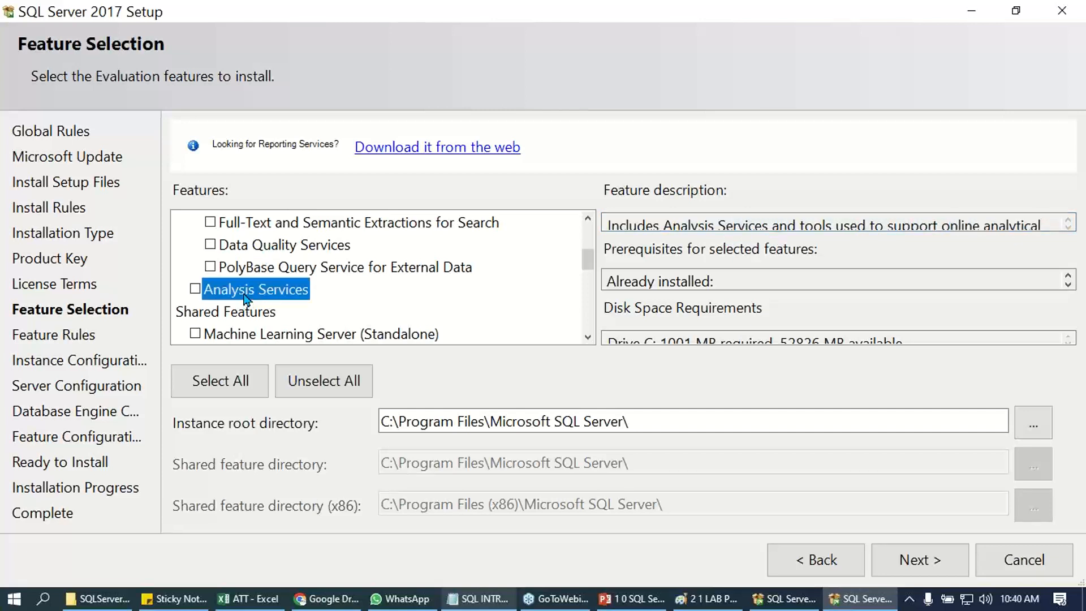
pyautogui.scroll(3, 245, 298)
pyautogui.click(271, 251)
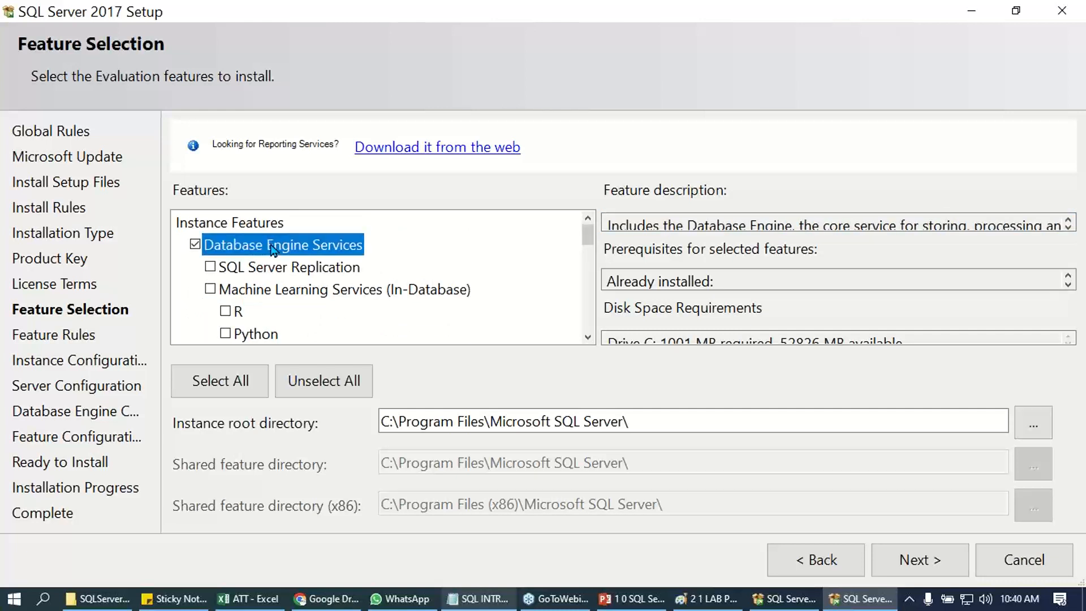
# - Advance to Instance Configuration and name the new instance SQLSCHOOLSRV1, with the same text as its instance ID
pyautogui.click(904, 560)
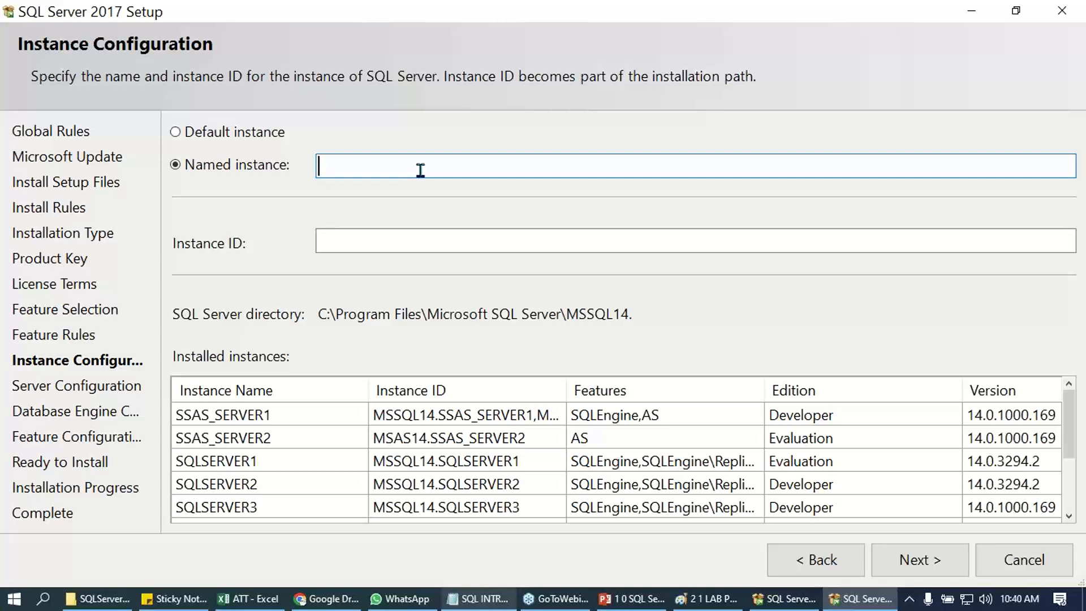
pyautogui.write('Q')
pyautogui.press('BackSpace')
pyautogui.write('SQLS')
pyautogui.write('CHOL')
pyautogui.write('O')
pyautogui.press('BackSpace')
pyautogui.press('BackSpace')
pyautogui.write('OLSRV1')
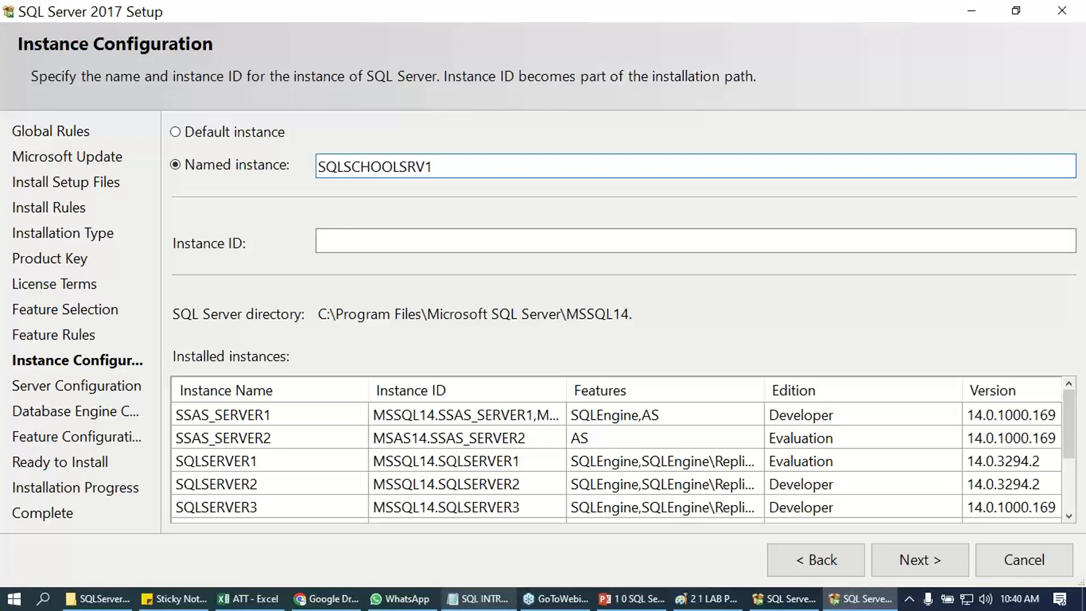
pyautogui.click(483, 243)
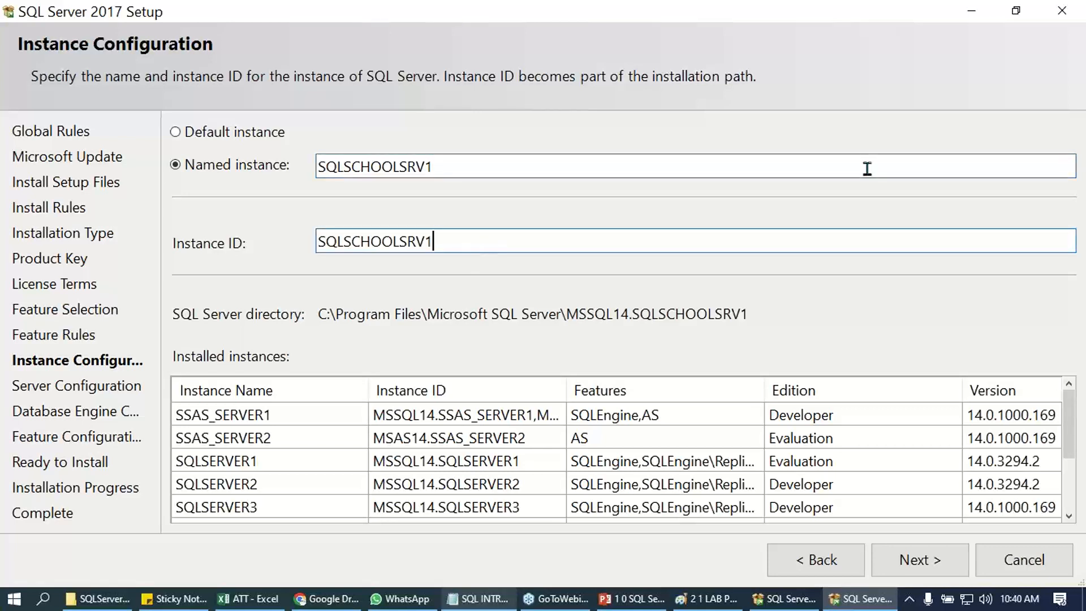
pyautogui.click(209, 562)
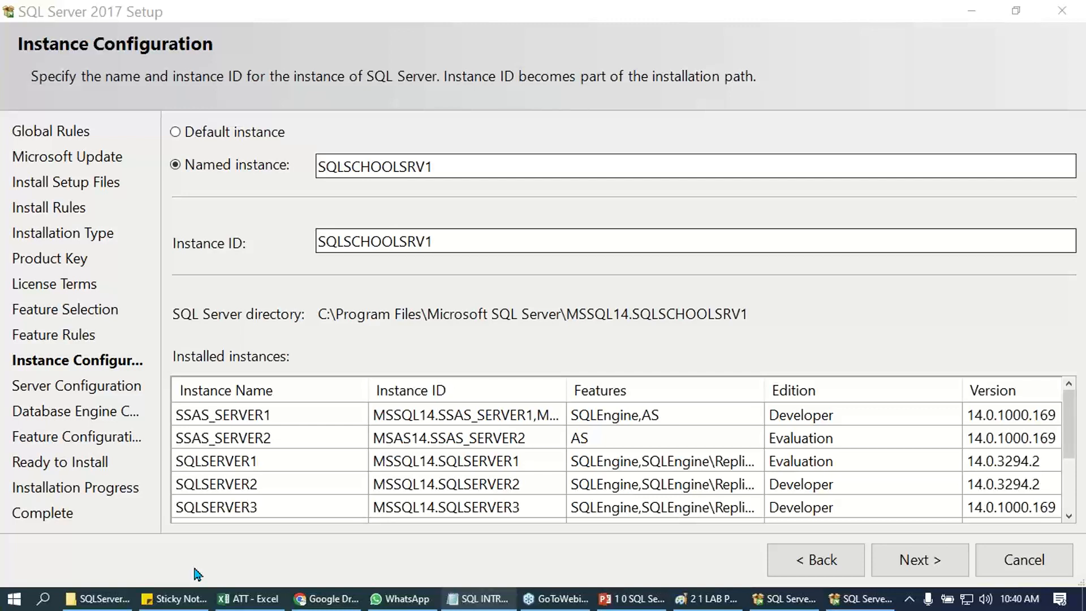
# - Keep the default service accounts, add the current user as SQL Server administrator, and start the installation
pyautogui.click(913, 563)
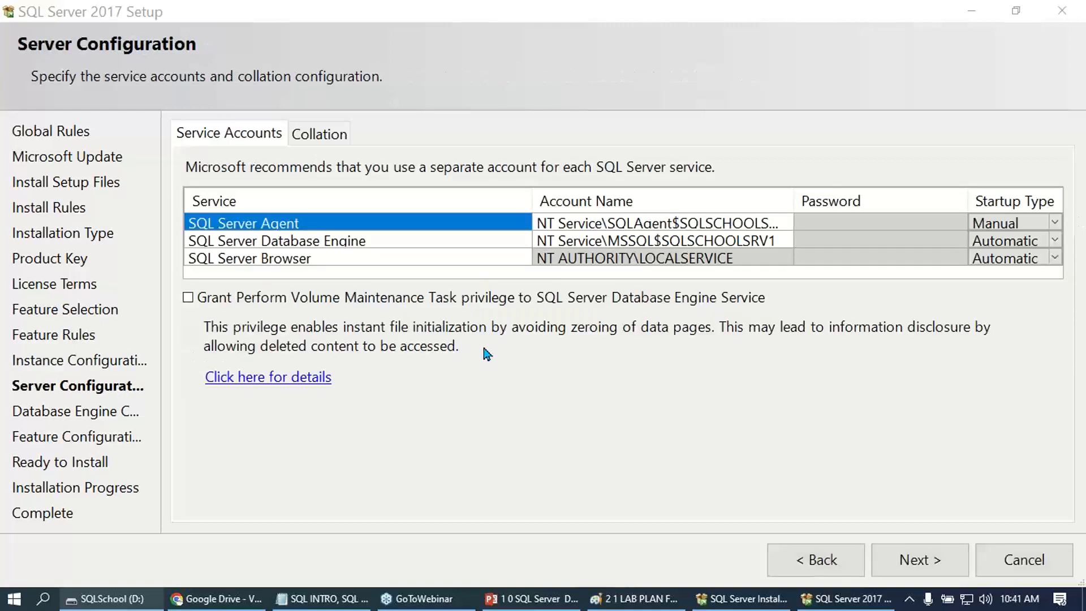
pyautogui.click(913, 563)
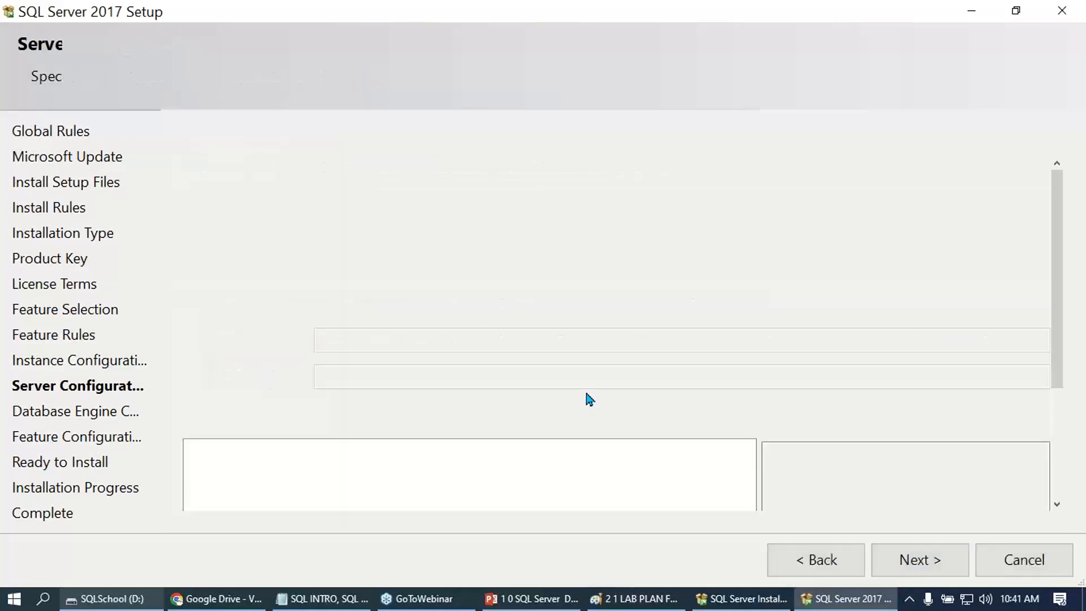
pyautogui.moveTo(1059, 299); pyautogui.dragTo(1067, 435)
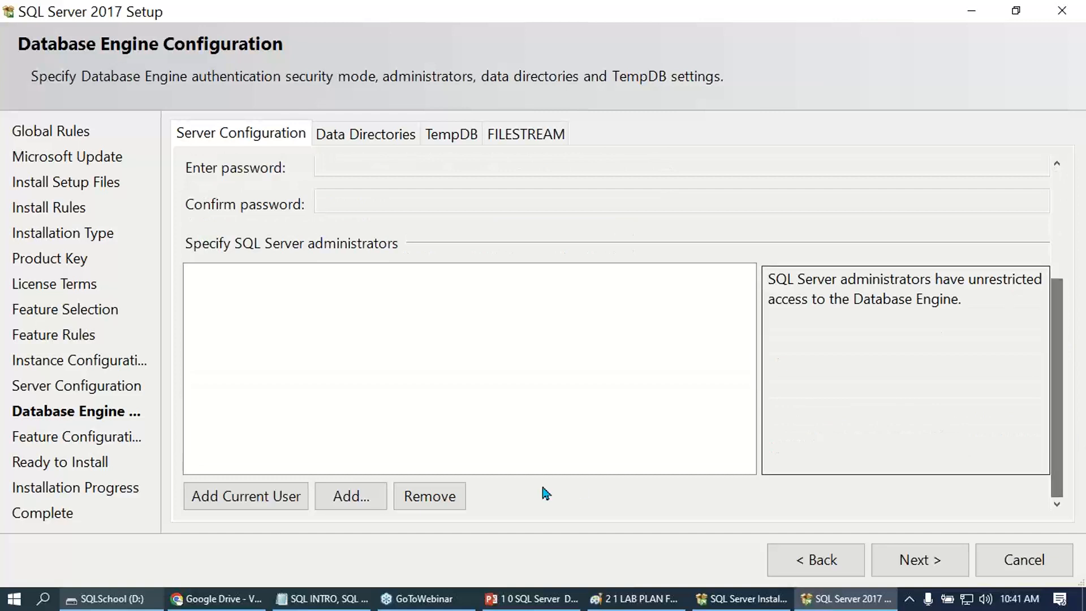
pyautogui.click(258, 497)
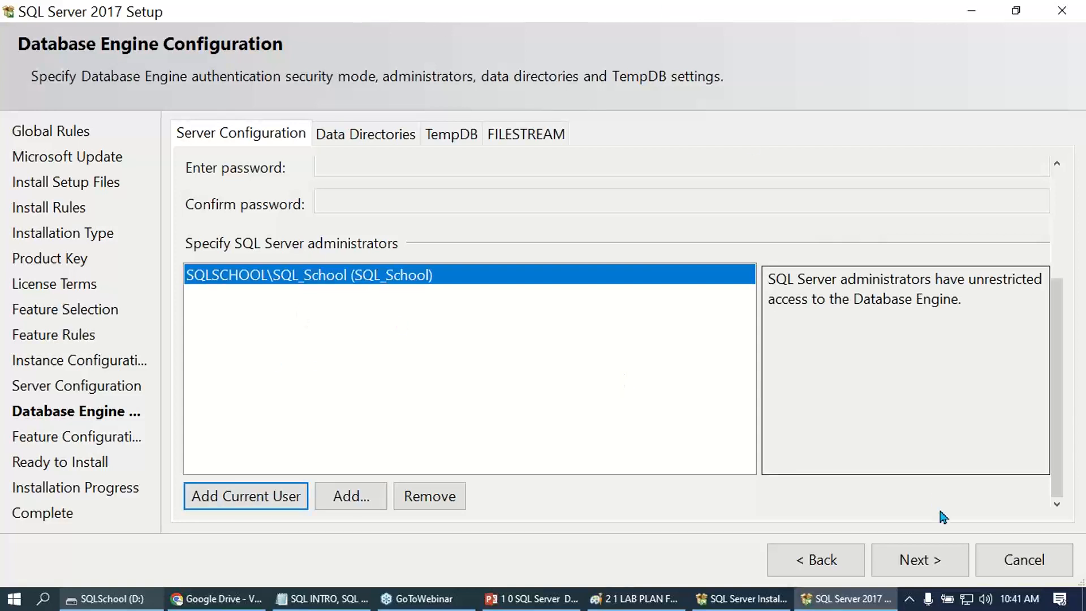
pyautogui.click(922, 560)
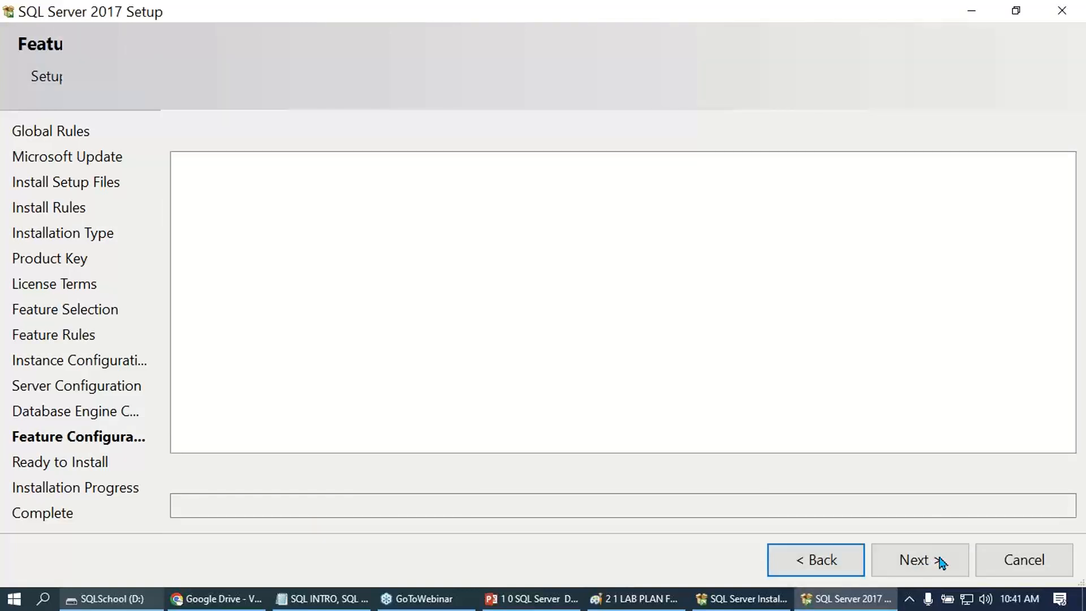
pyautogui.click(939, 560)
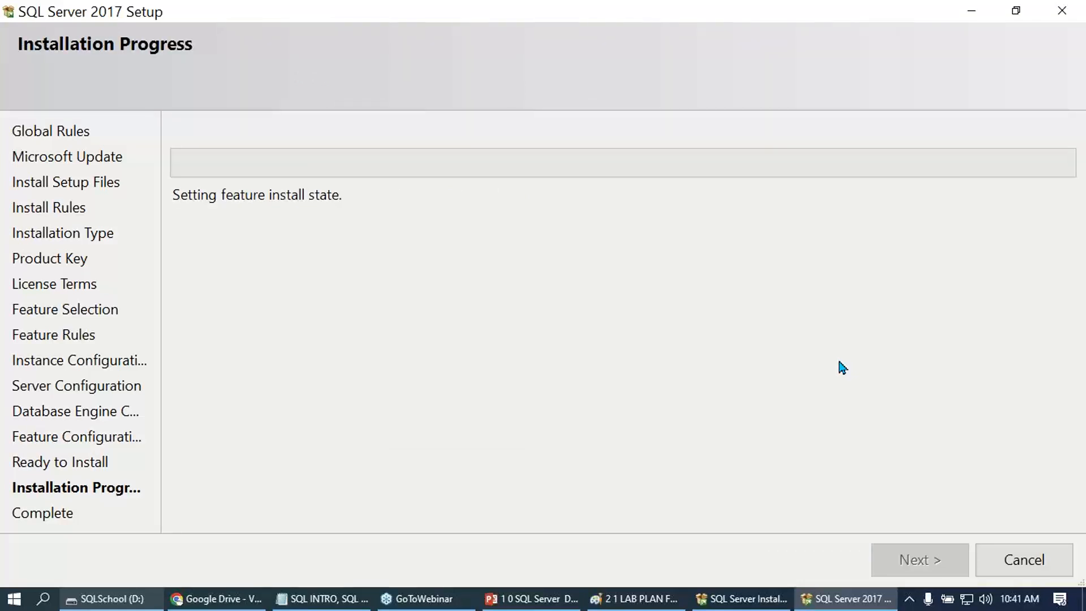
# - Switch to Notepad and review the 1st server's instructions from the SQL Server 2017 download through adding the current user
pyautogui.click(323, 598)
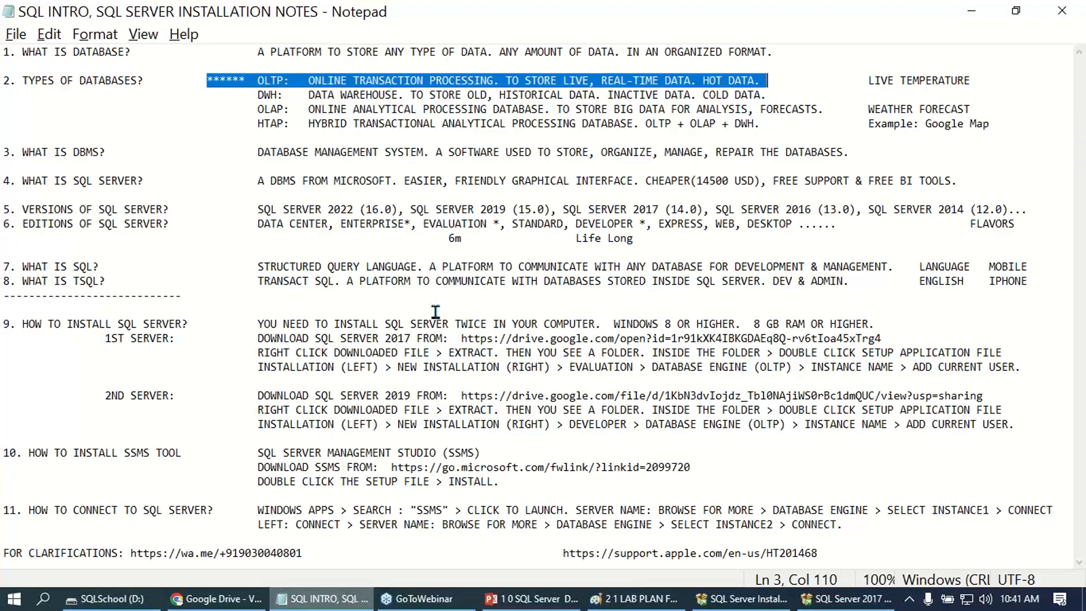
pyautogui.moveTo(258, 337); pyautogui.dragTo(377, 352)
pyautogui.click(306, 363)
pyautogui.moveTo(247, 355); pyautogui.dragTo(644, 357)
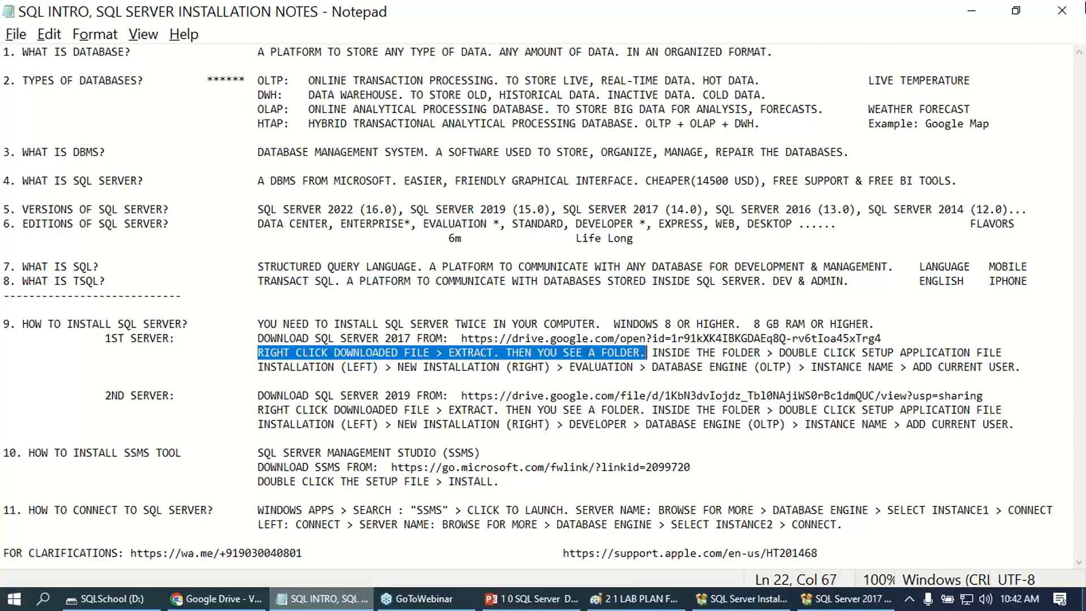
pyautogui.moveTo(652, 354); pyautogui.dragTo(1009, 352)
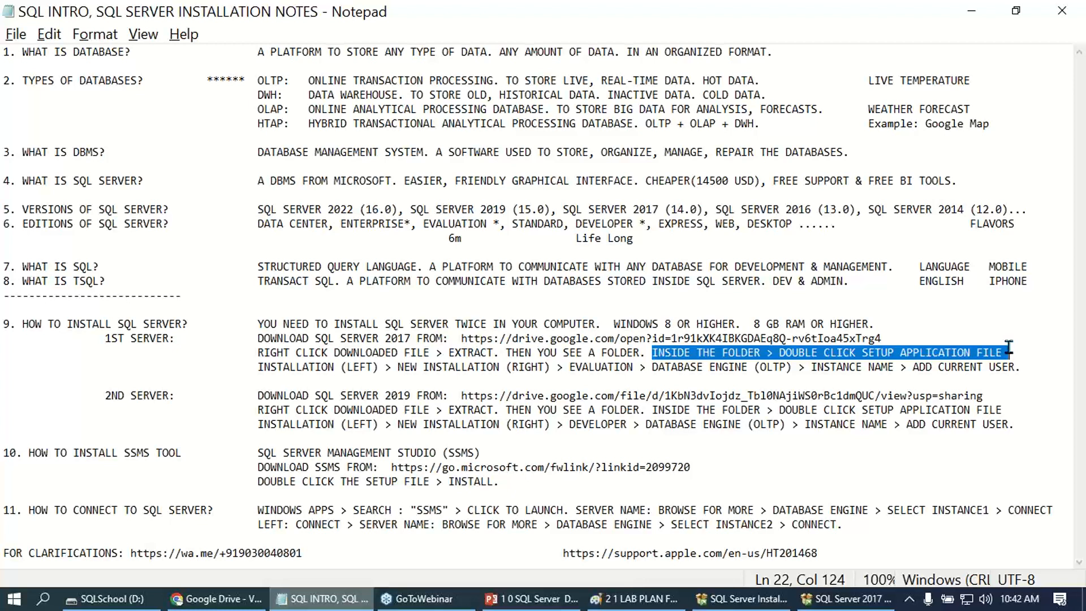
pyautogui.moveTo(259, 366); pyautogui.dragTo(636, 368)
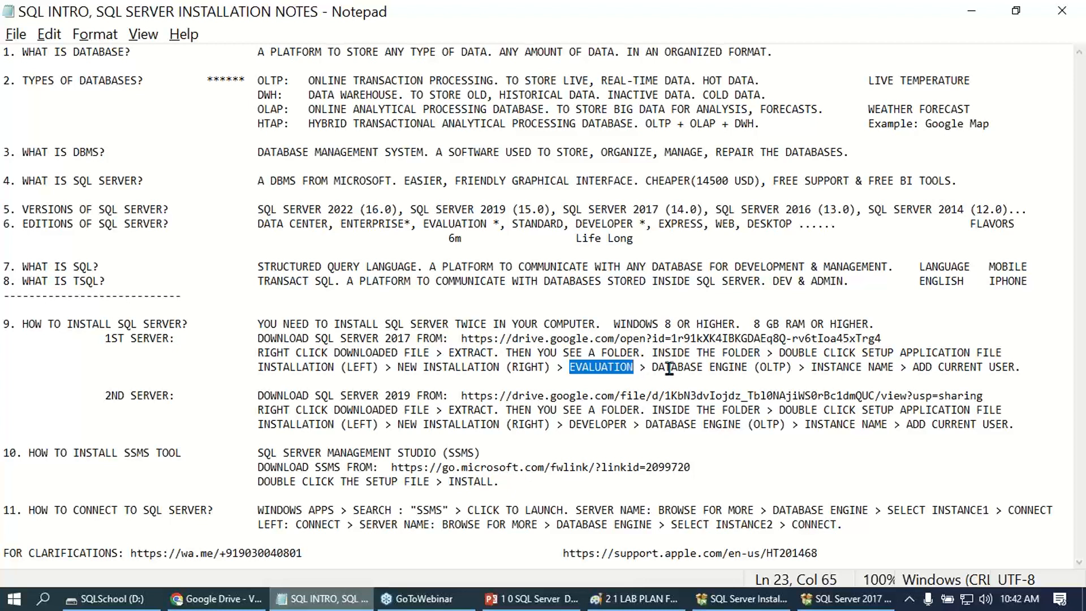
pyautogui.moveTo(649, 369); pyautogui.dragTo(1010, 364)
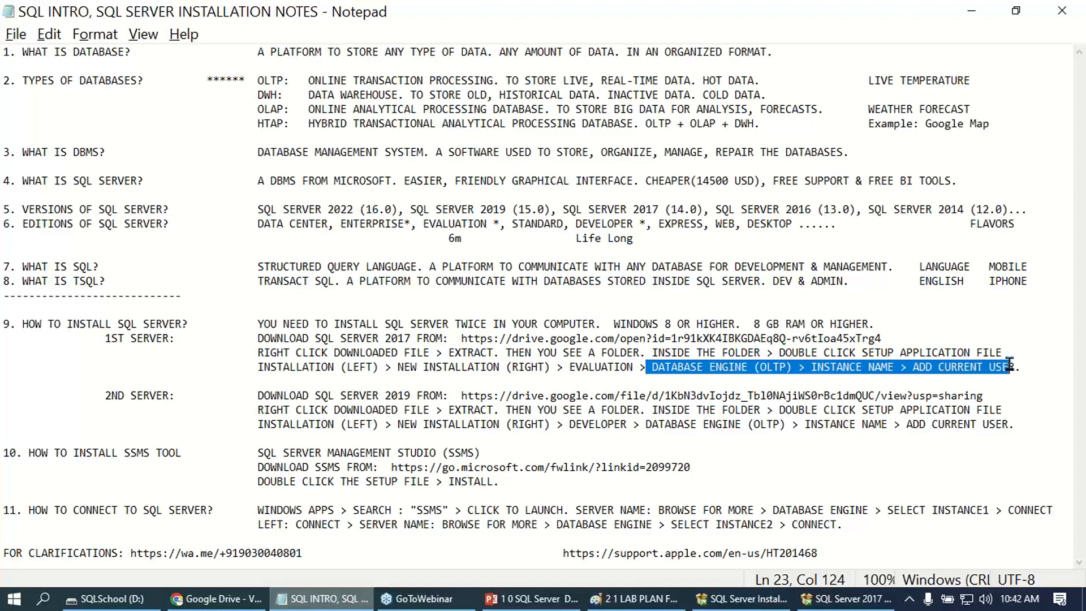
# - Append INSTALL. to the 1st server's installation line, remove the spaces before (LEFT) and (RIGHT), and save the notes
pyautogui.click(1020, 367)
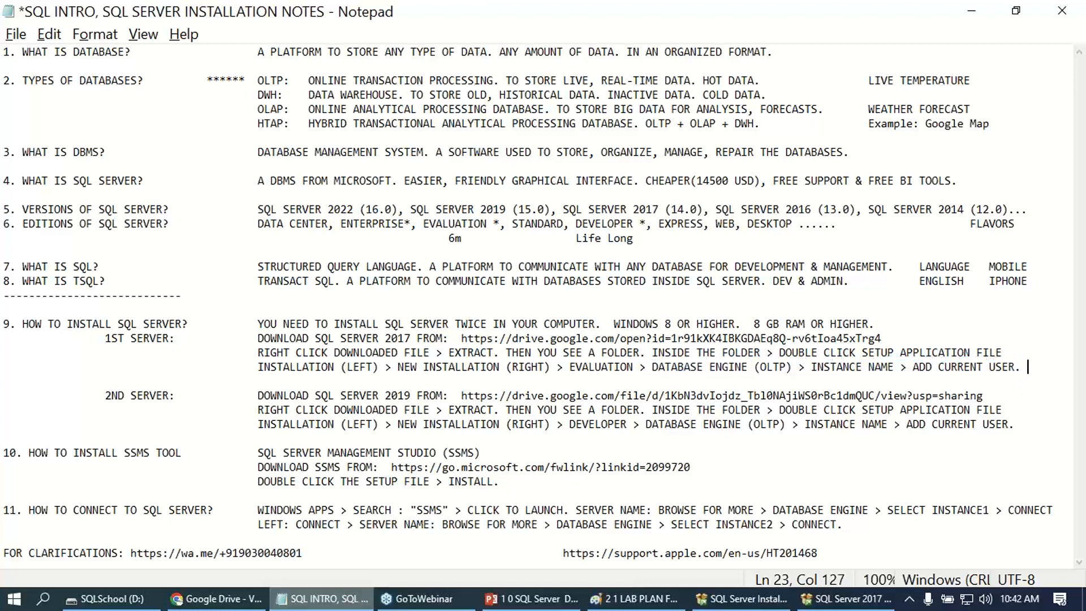
pyautogui.write('INSTALL.')
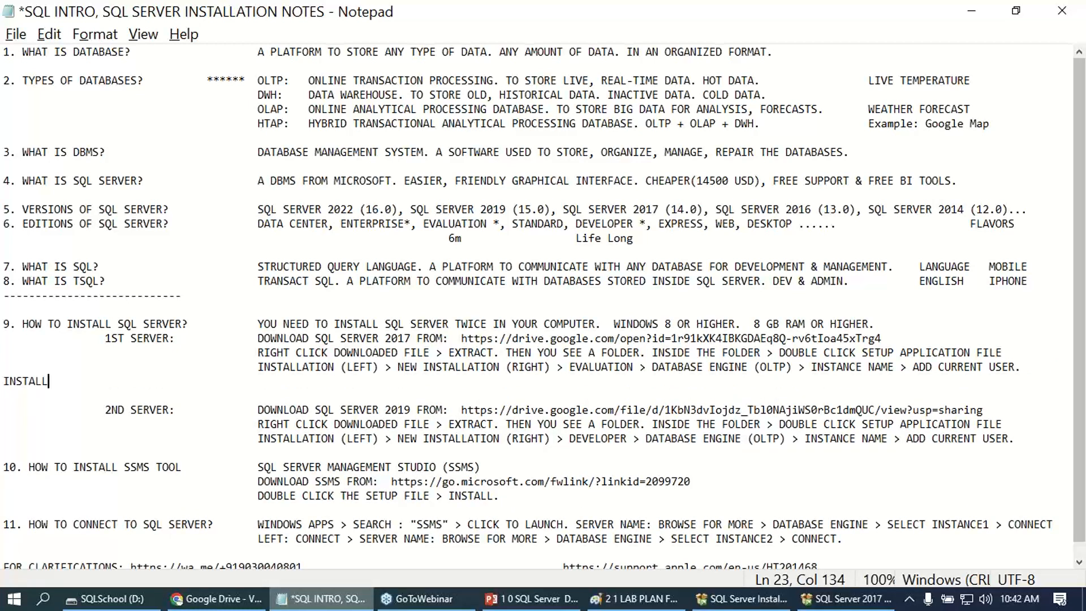
pyautogui.click(341, 368)
pyautogui.press('BackSpace')
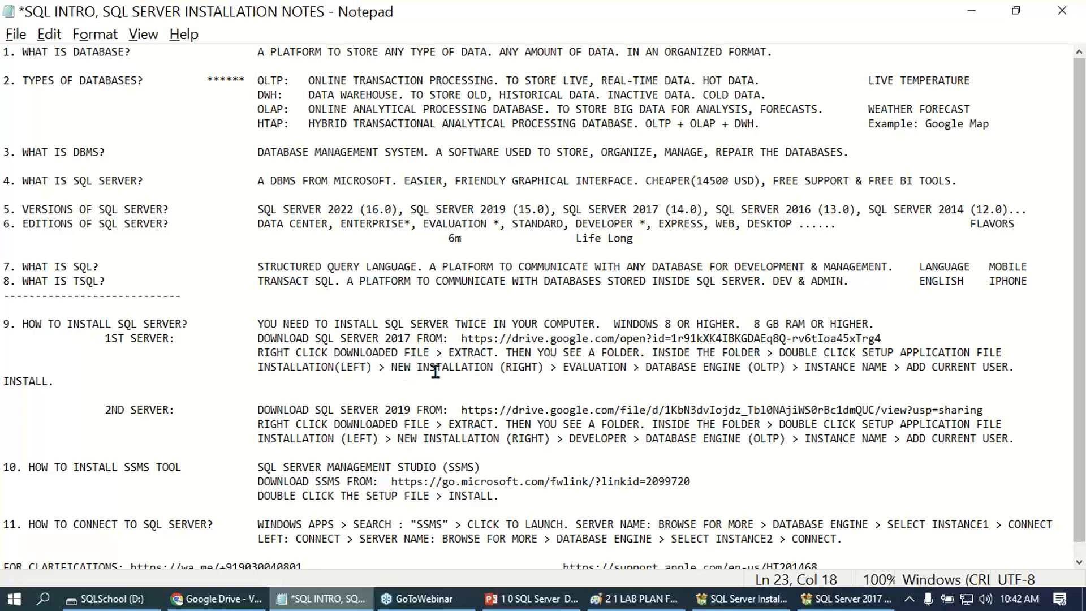
pyautogui.press('BackSpace')
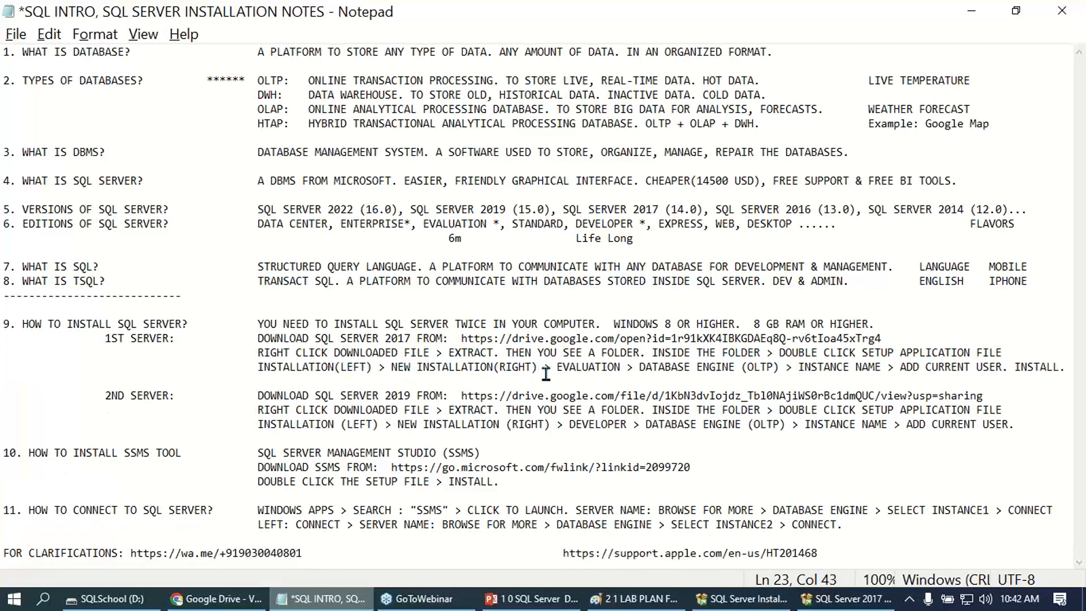
pyautogui.click(738, 371)
pyautogui.click(983, 371)
pyautogui.hotkey('ctrl', 's')
# - Replace the 2nd server's installation line with a copy of the 1st server's, change EVALUATION to DEVELOPER, and save the notes
pyautogui.moveTo(1066, 369); pyautogui.dragTo(257, 369)
pyautogui.hotkey('ctrl', 'c')
pyautogui.moveTo(1035, 424); pyautogui.dragTo(258, 425)
pyautogui.hotkey('ctrl', 'v')
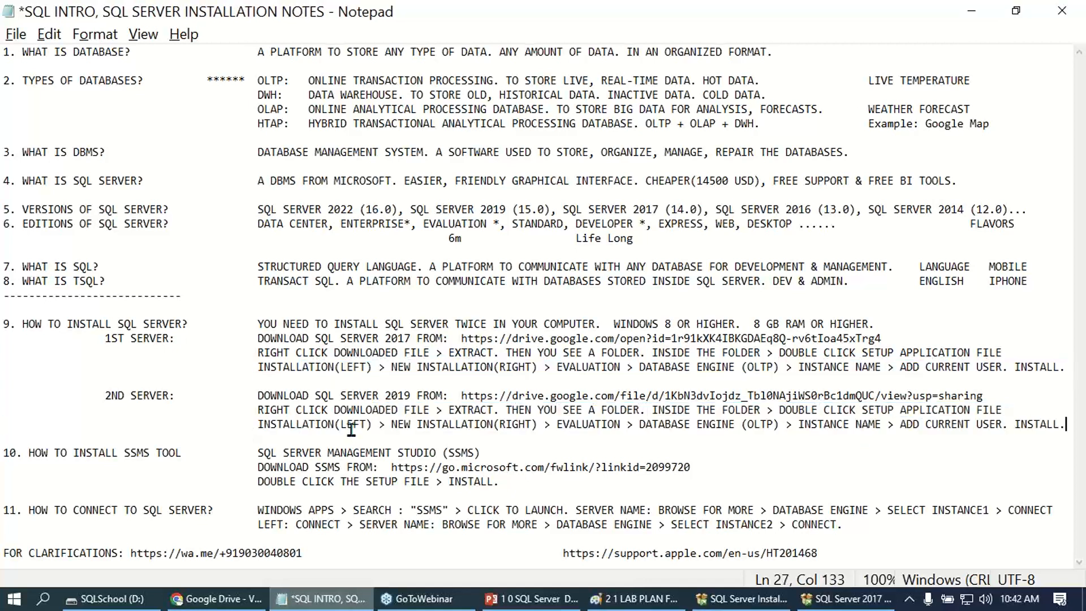
pyautogui.doubleClick(571, 424)
pyautogui.write('DEE')
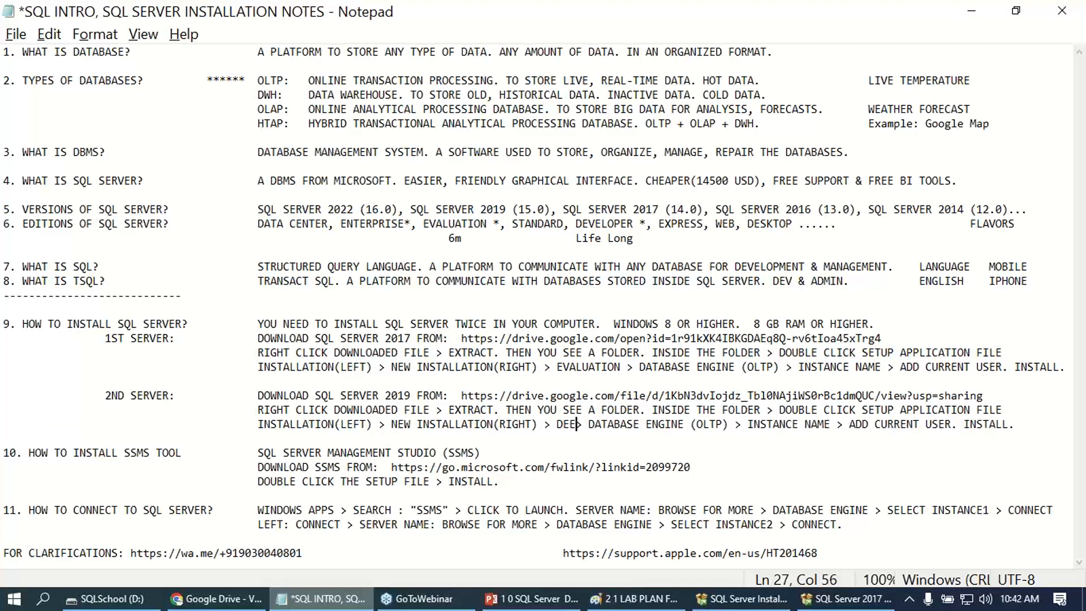
pyautogui.press('BackSpace')
pyautogui.write('VELOPER')
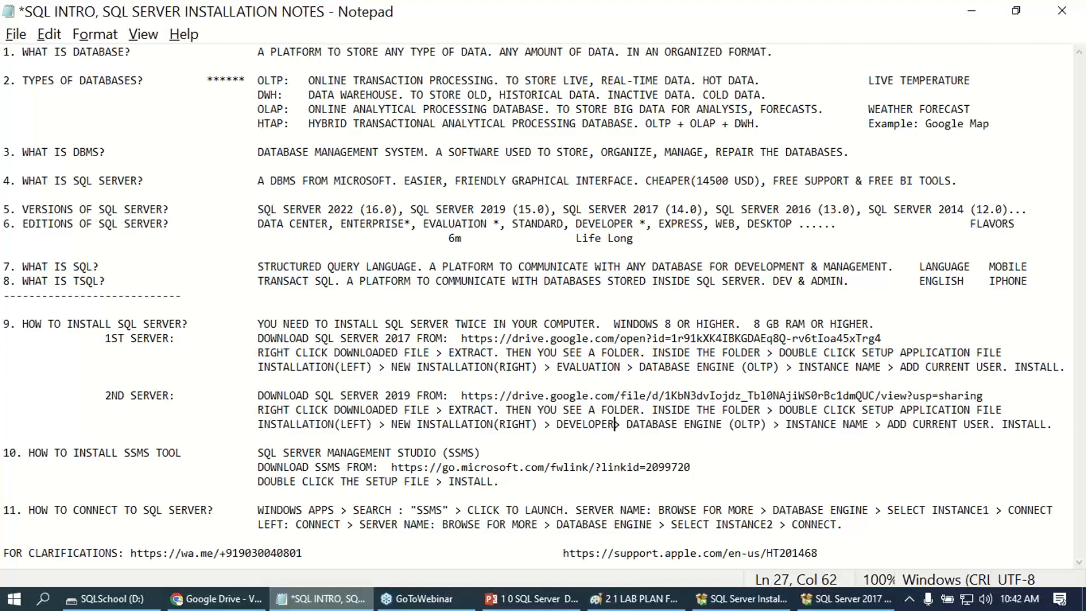
pyautogui.hotkey('ctrl', 's')
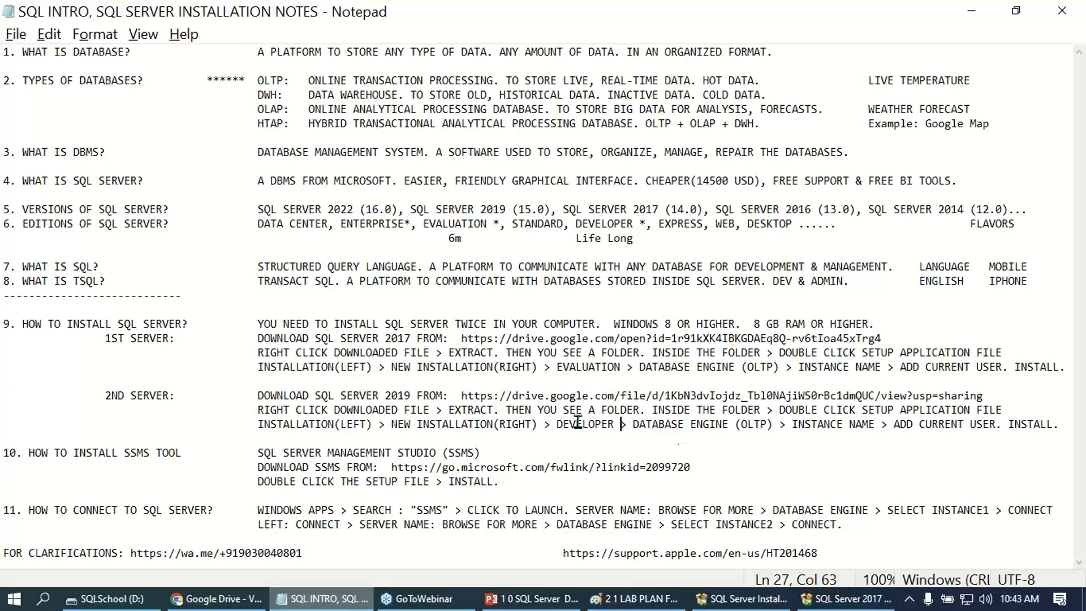
# - Switch to the lab plan diagram in Paint, draw a check mark on the SQL SERVER 1 box and view it full screen
pyautogui.click(637, 595)
pyautogui.moveTo(515, 207)
pyautogui.mouseDown()
pyautogui.moveTo(560, 217)
pyautogui.moveTo(642, 165)
pyautogui.mouseUp()
pyautogui.click(204, 70)
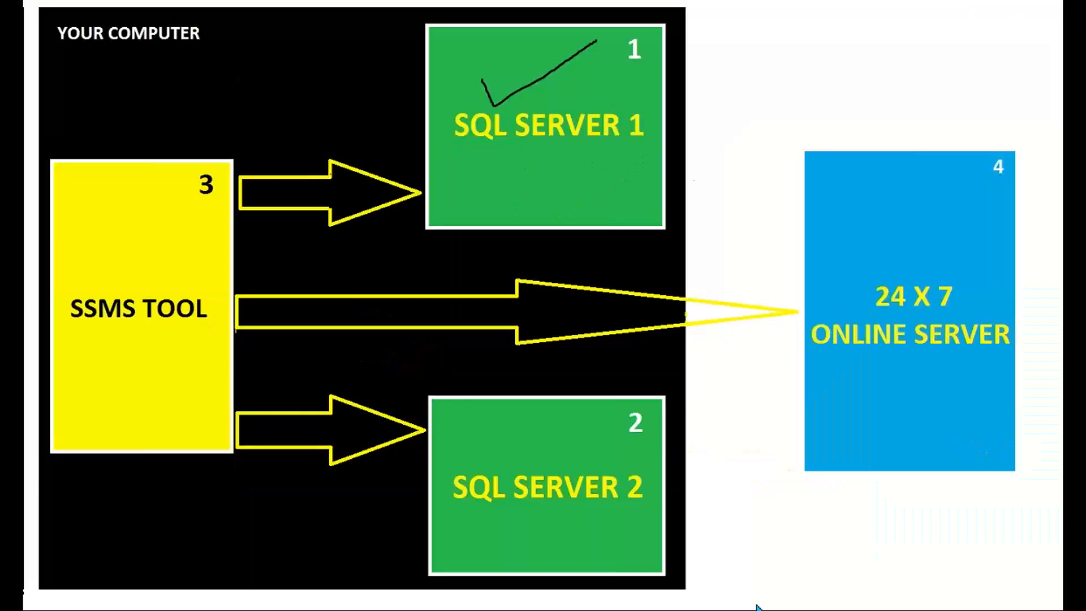
# - Switch to SQL Server 2017 Setup and shift its restored window lower to check the installation progress over the diagram
pyautogui.hotkey('alt', 'Tab')
pyautogui.press('Tab')
pyautogui.press('Tab')
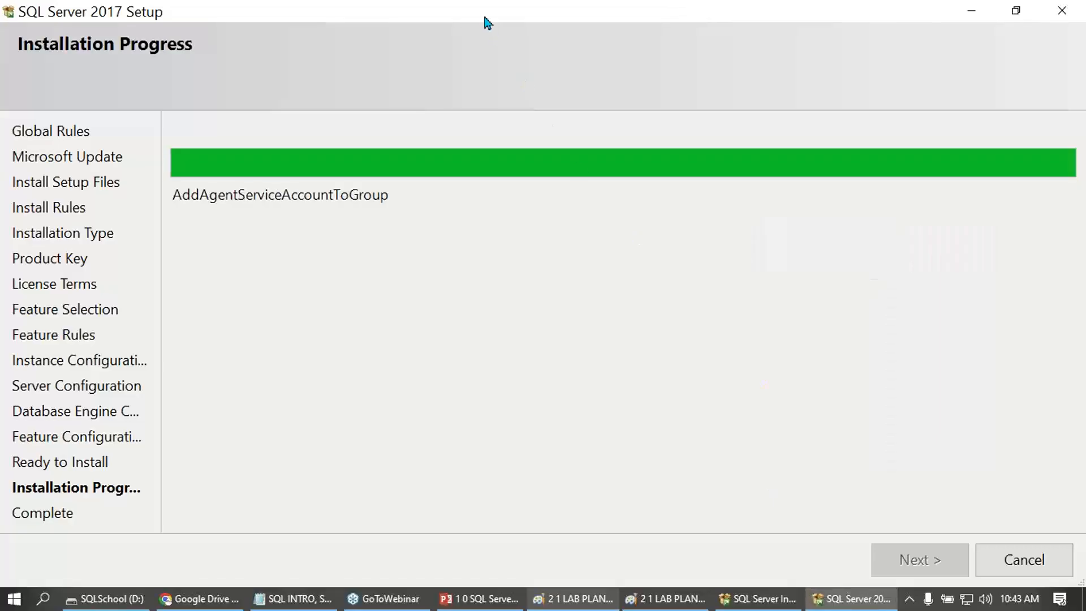
pyautogui.moveTo(484, 12); pyautogui.dragTo(650, 196)
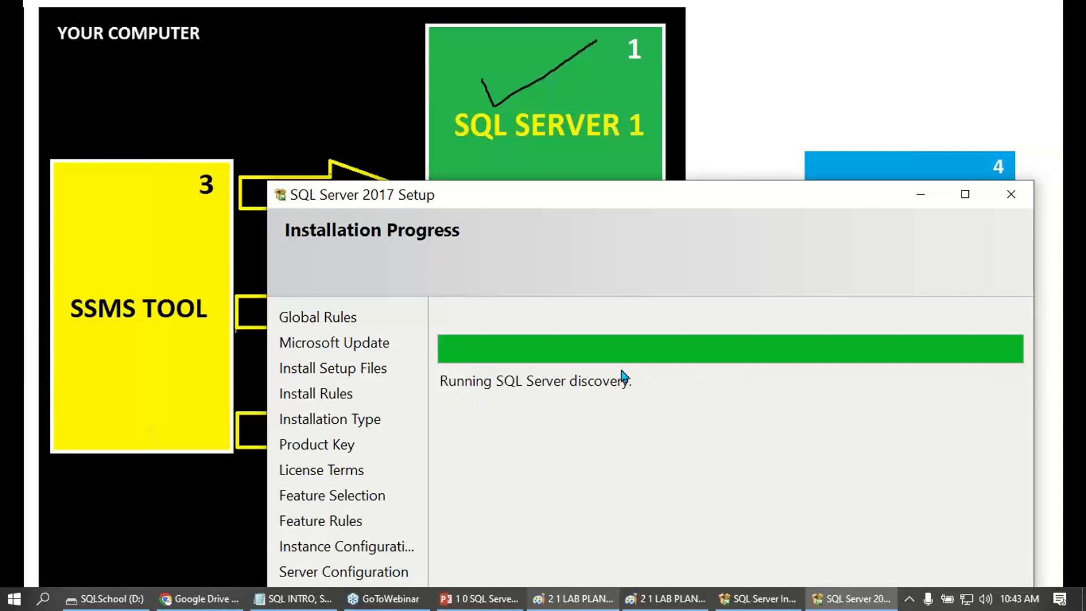
# - Switch to Notepad and review the 2nd server's steps from DATABASE ENGINE (OLTP) to ADD CURRENT USER
pyautogui.click(293, 599)
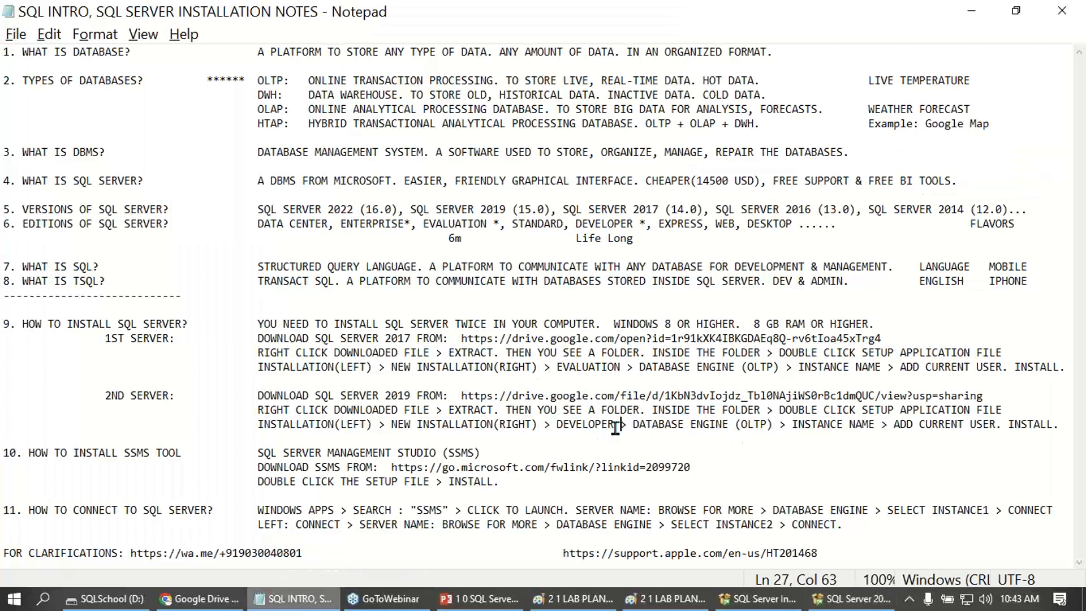
pyautogui.moveTo(644, 424); pyautogui.dragTo(987, 427)
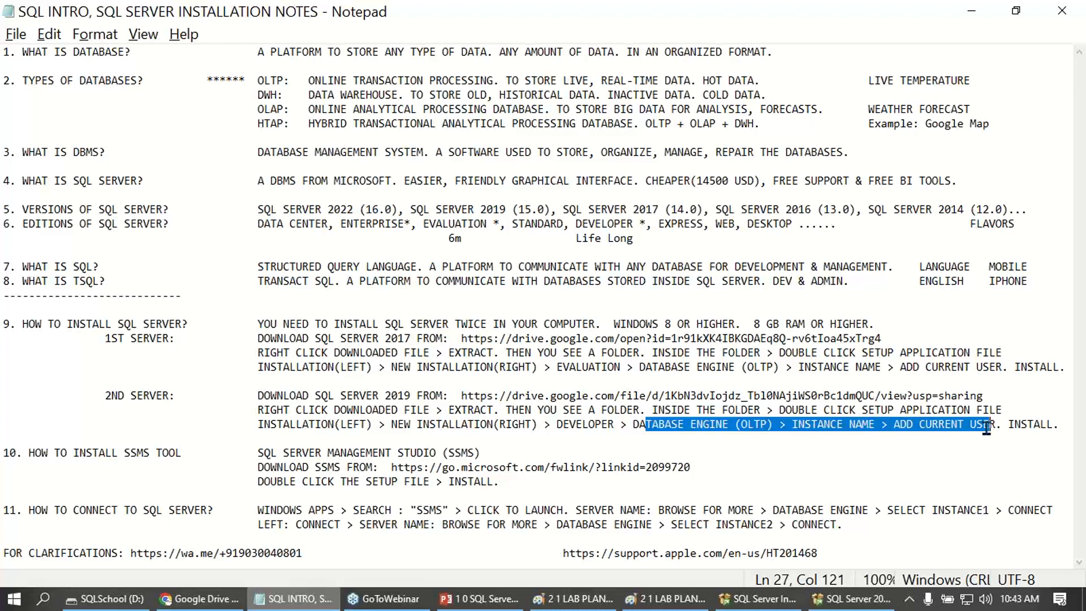
pyautogui.click(986, 427)
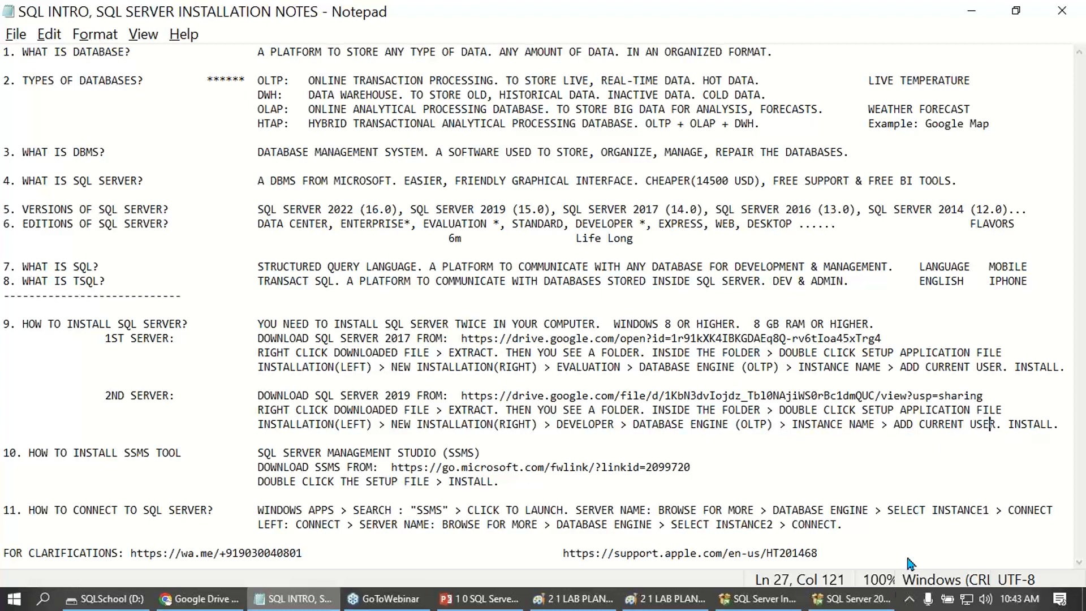
# - Switch back to SQL Server 2017 Setup, move its window higher and examine the Database Engine Services status and details
pyautogui.click(867, 597)
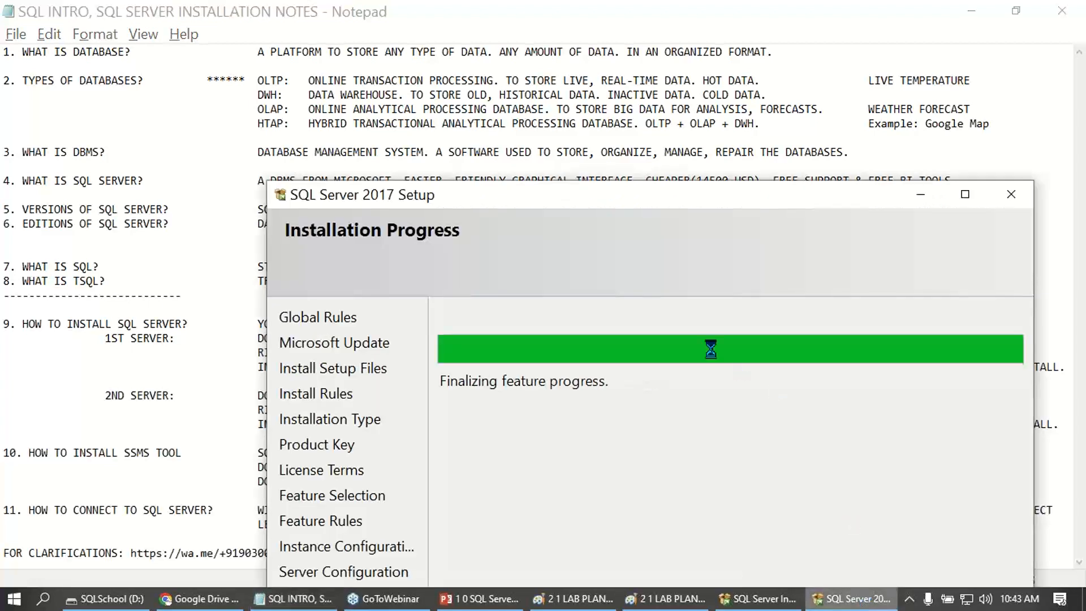
pyautogui.moveTo(652, 196); pyautogui.dragTo(509, 34)
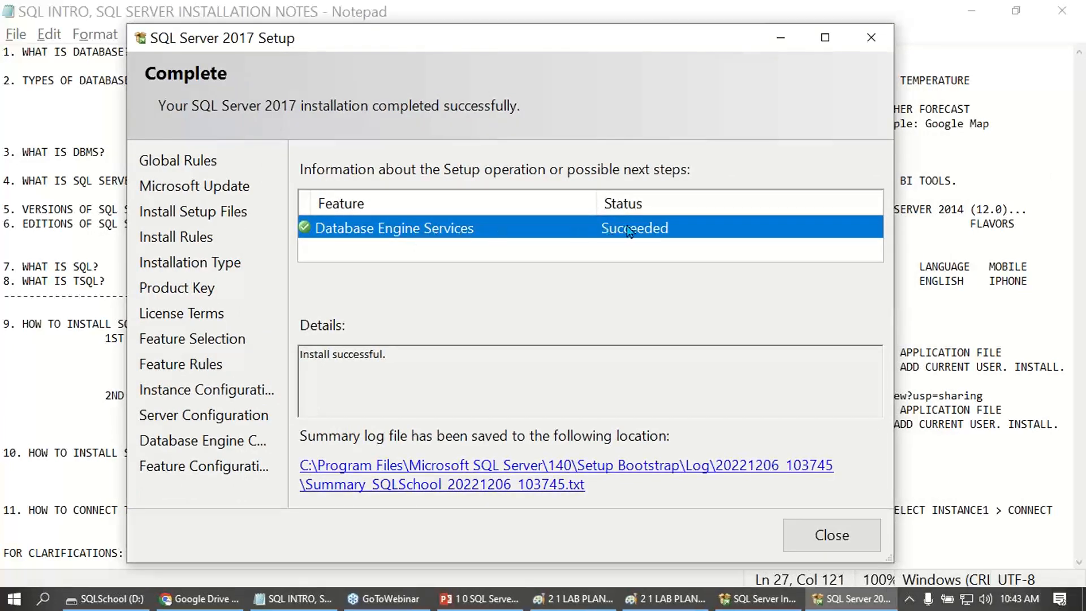
pyautogui.moveTo(424, 363); pyautogui.dragTo(285, 374)
pyautogui.click(425, 365)
# - Switch to Notepad and review the contact link for clarifications and the 1st and 2nd server installation instructions
pyautogui.click(298, 594)
pyautogui.moveTo(132, 553); pyautogui.dragTo(304, 555)
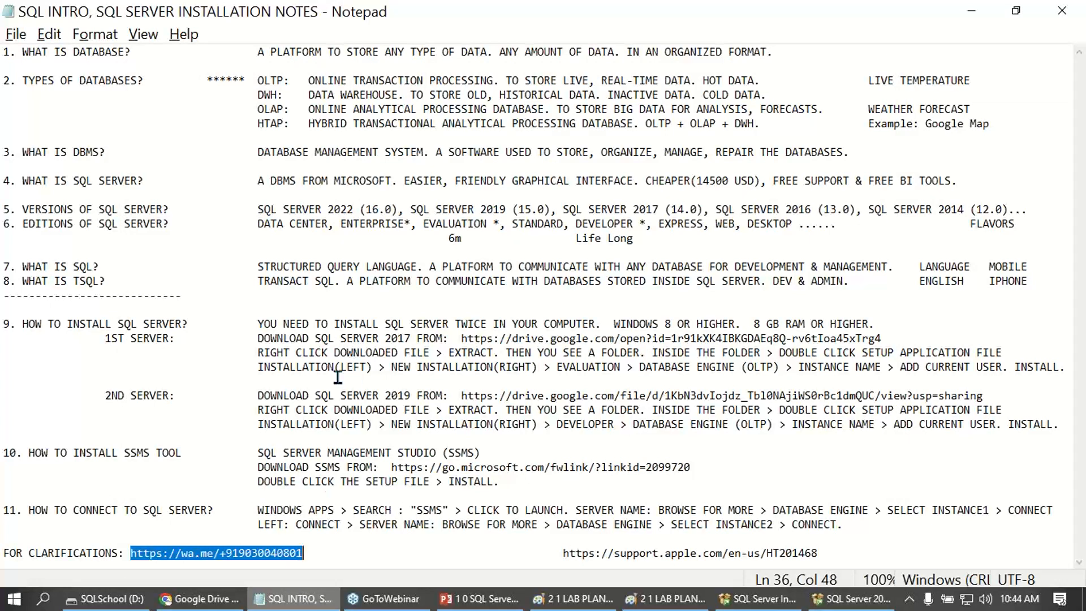
pyautogui.moveTo(310, 554); pyautogui.dragTo(131, 551)
pyautogui.moveTo(163, 309); pyautogui.dragTo(376, 431)
pyautogui.click(389, 435)
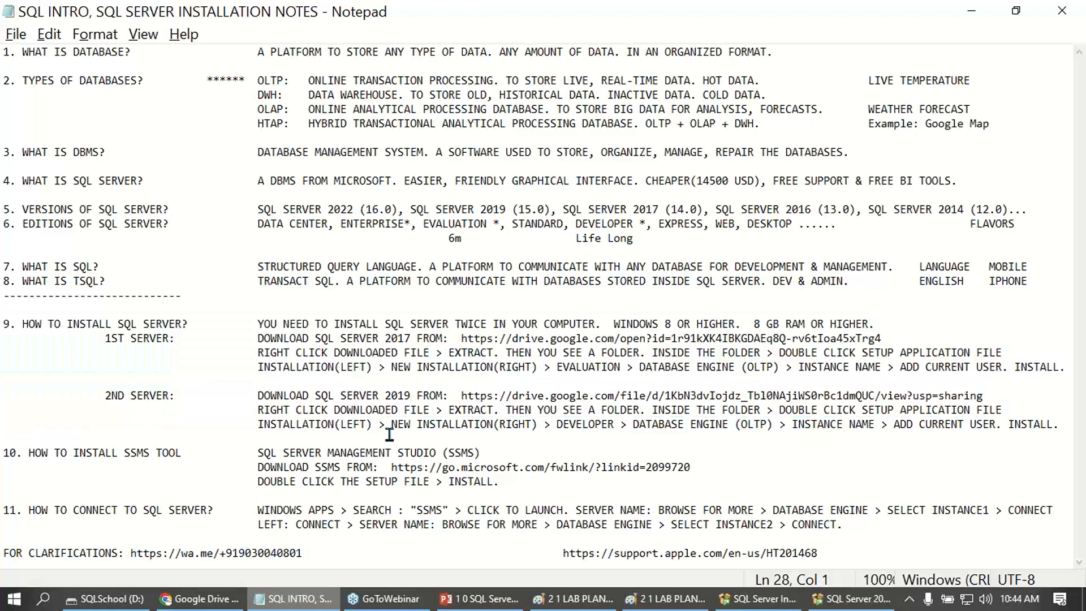
pyautogui.moveTo(105, 338); pyautogui.dragTo(343, 367)
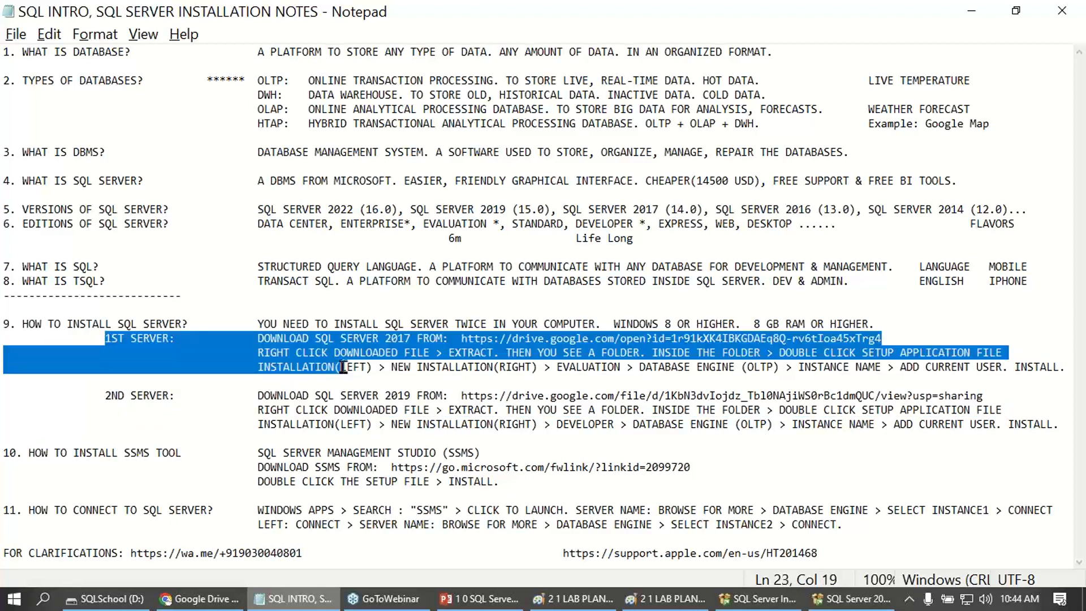
# - Switch to SQL Server 2017 Setup, close the completed installation and highlight the SQL Server 2019 download text in the notes
pyautogui.click(871, 597)
pyautogui.click(854, 541)
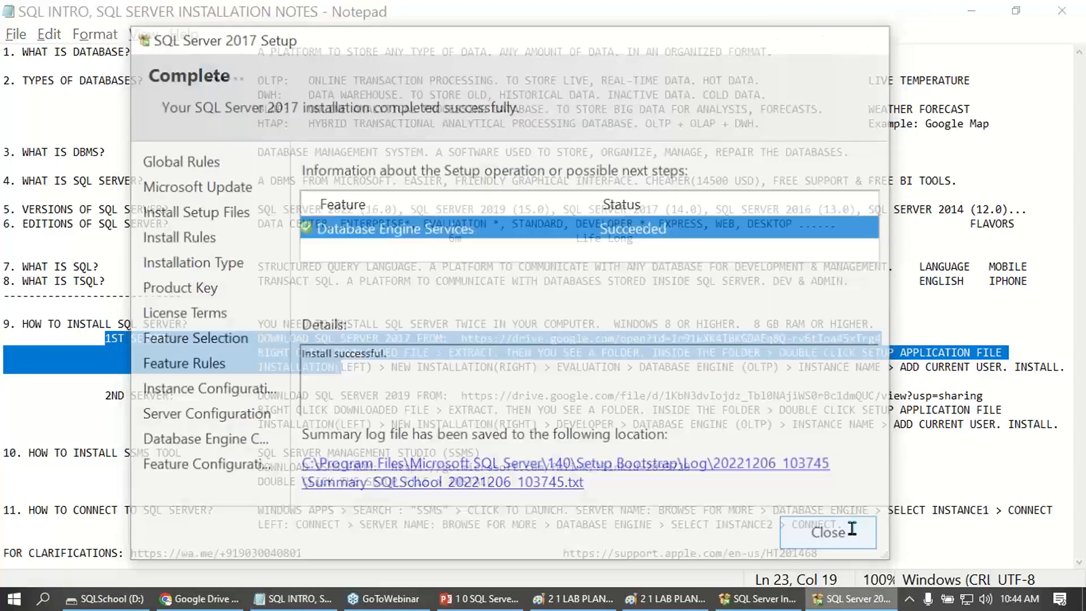
pyautogui.moveTo(258, 395); pyautogui.dragTo(409, 395)
# - Switch to File Explorer, open SQLServer2019-x64-ENU under SQL SERVER SOFTWARE > SQL SERVER 2019 on drive E: and launch SETUP
pyautogui.click(108, 598)
pyautogui.click(87, 287)
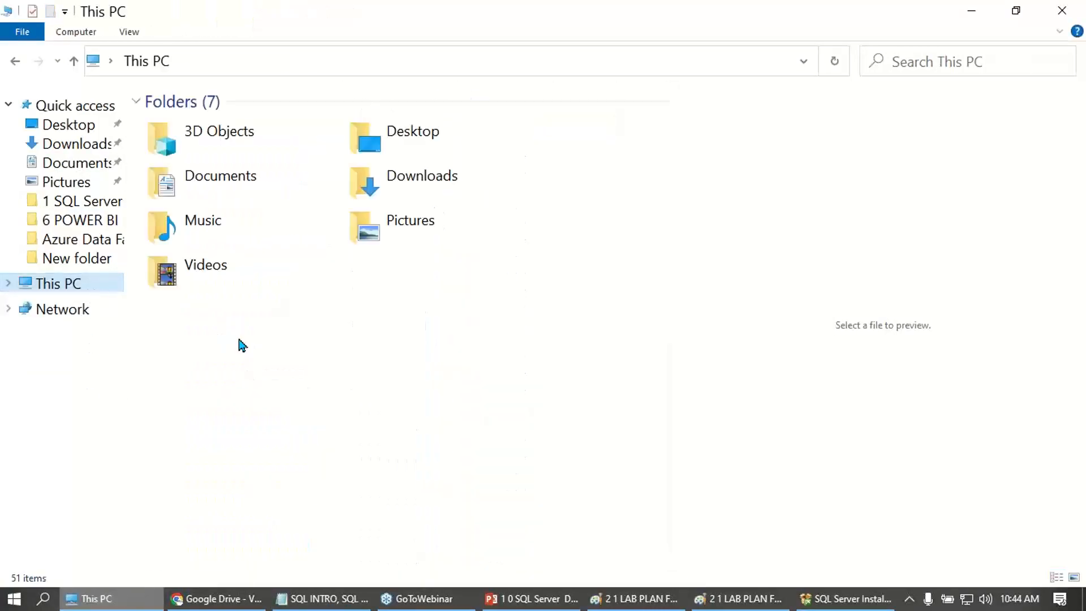
pyautogui.doubleClick(303, 444)
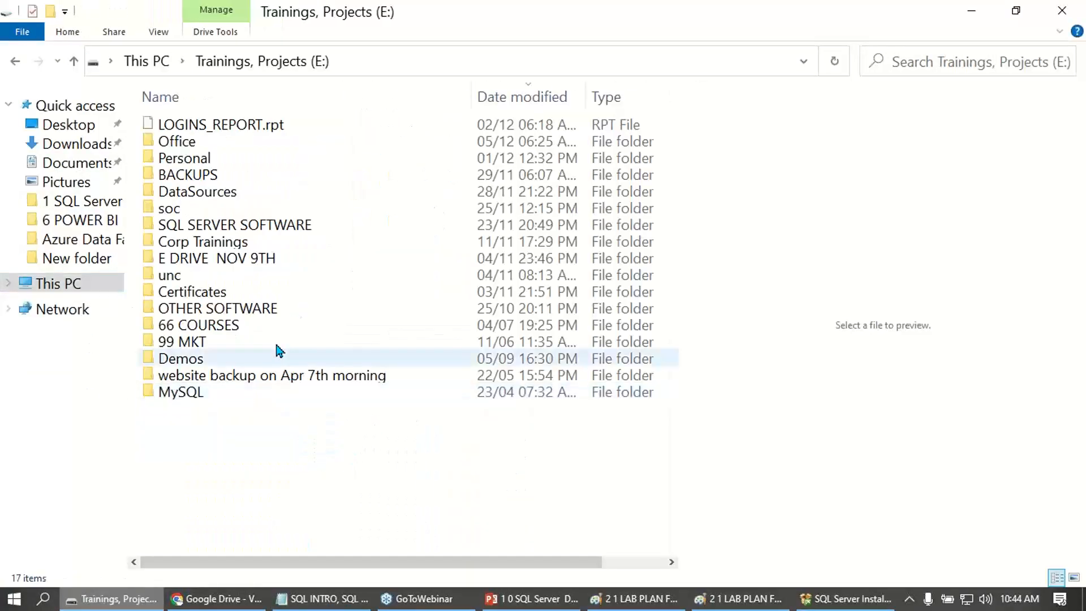
pyautogui.doubleClick(252, 226)
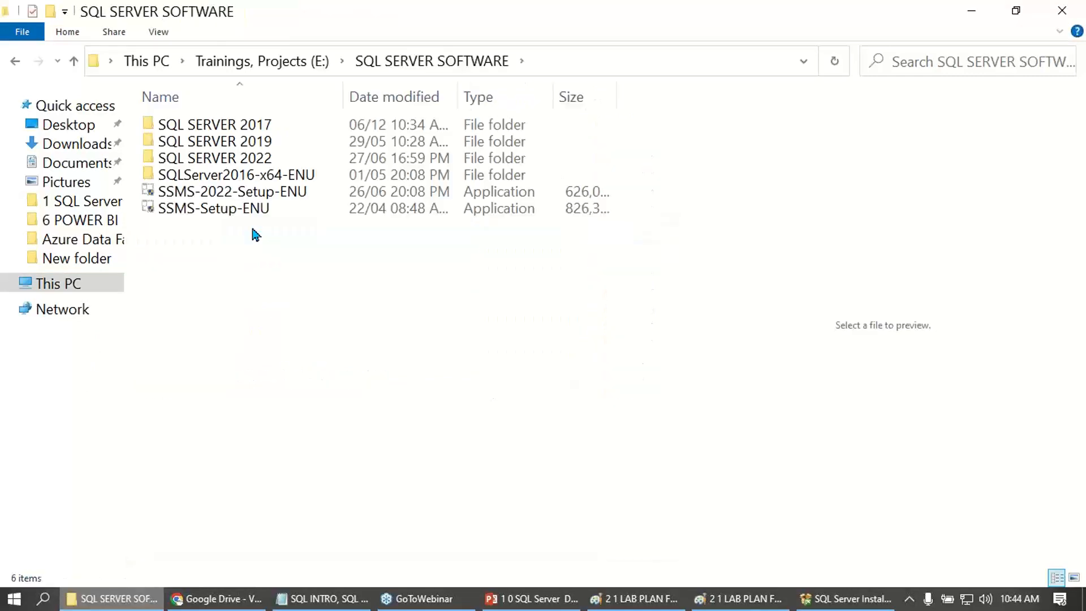
pyautogui.doubleClick(253, 141)
pyautogui.click(190, 144)
pyautogui.doubleClick(190, 144)
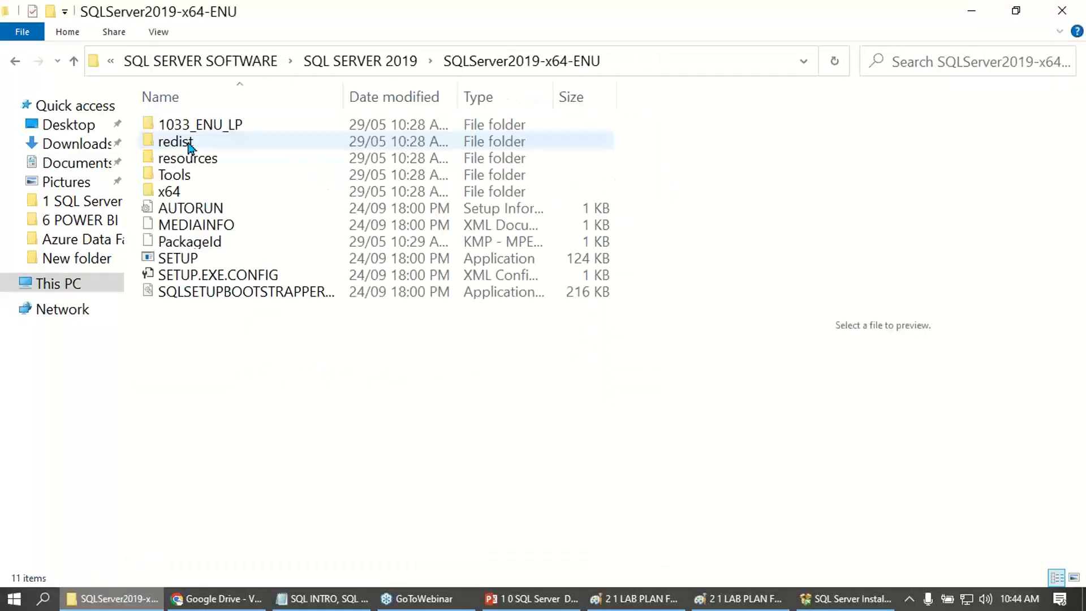
pyautogui.click(190, 262)
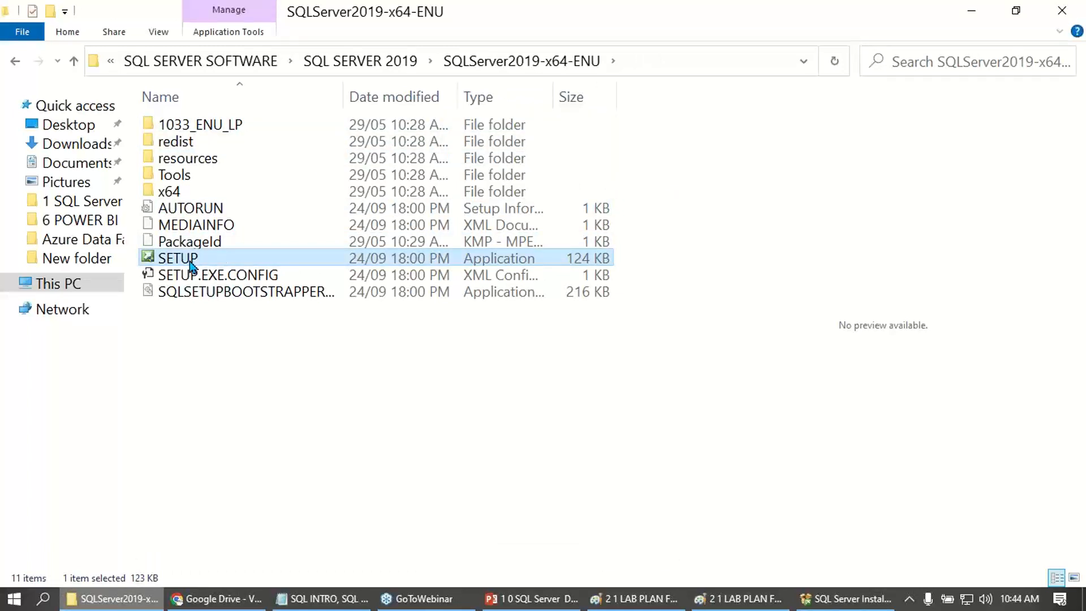
pyautogui.doubleClick(191, 260)
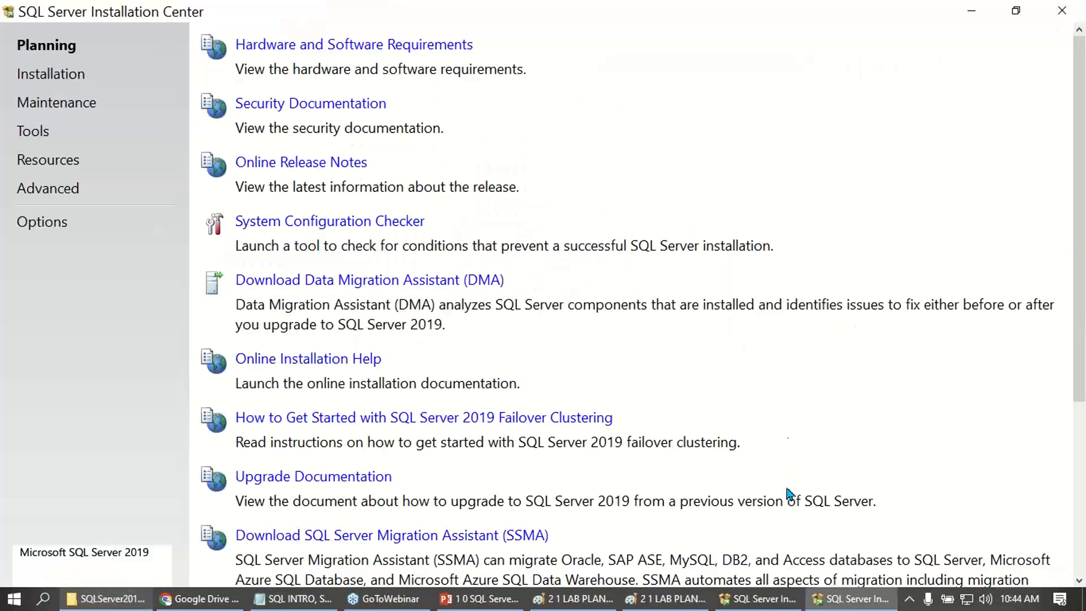
# - Start a new SQL Server 2019 installation without Microsoft Update and proceed through the rules and installation type to Product Key
pyautogui.click(54, 75)
pyautogui.click(313, 61)
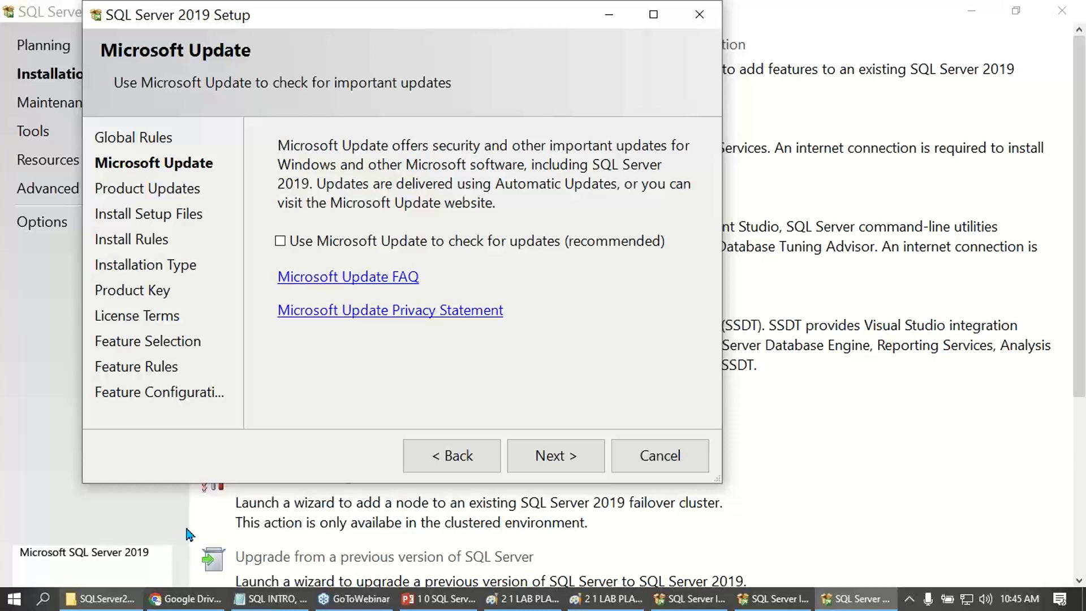
pyautogui.click(556, 464)
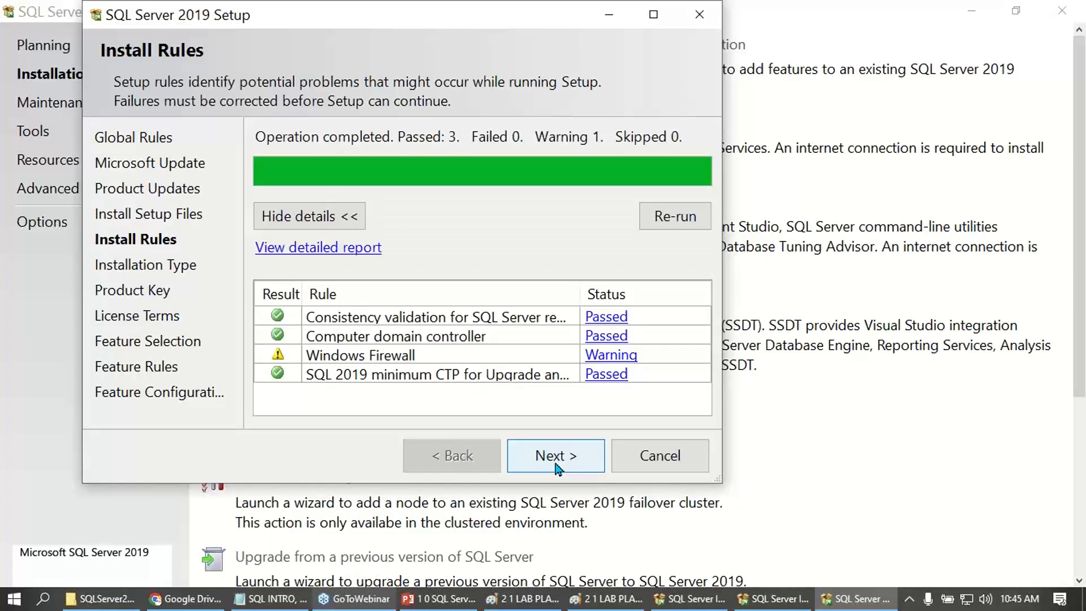
pyautogui.click(556, 463)
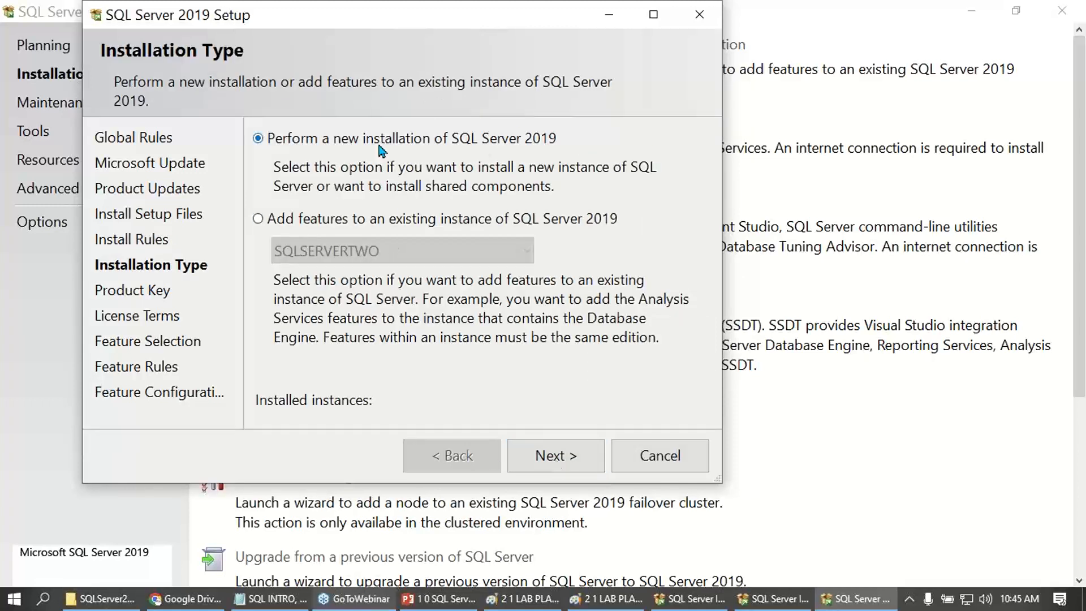
pyautogui.click(563, 467)
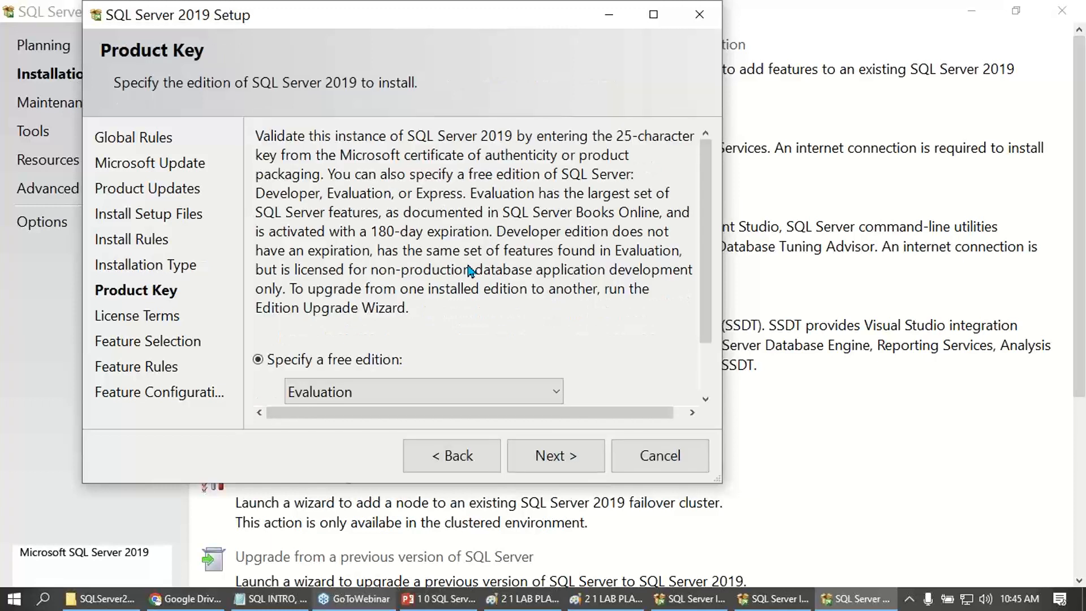
# - Specify the free Developer edition in an enlarged setup window and accept the license terms
pyautogui.click(393, 391)
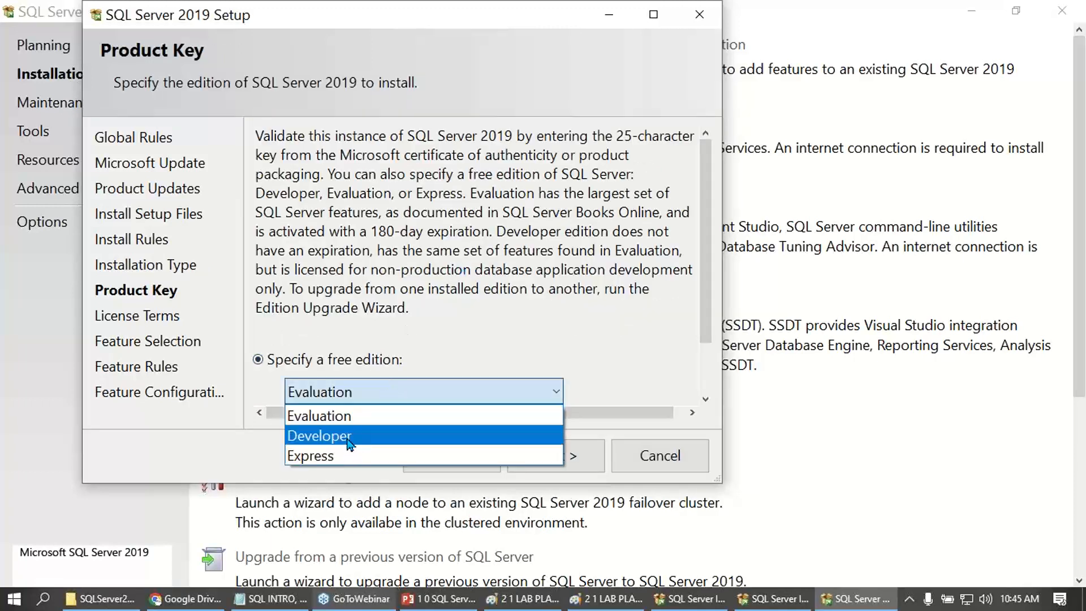
pyautogui.click(348, 437)
pyautogui.moveTo(717, 479); pyautogui.dragTo(781, 525)
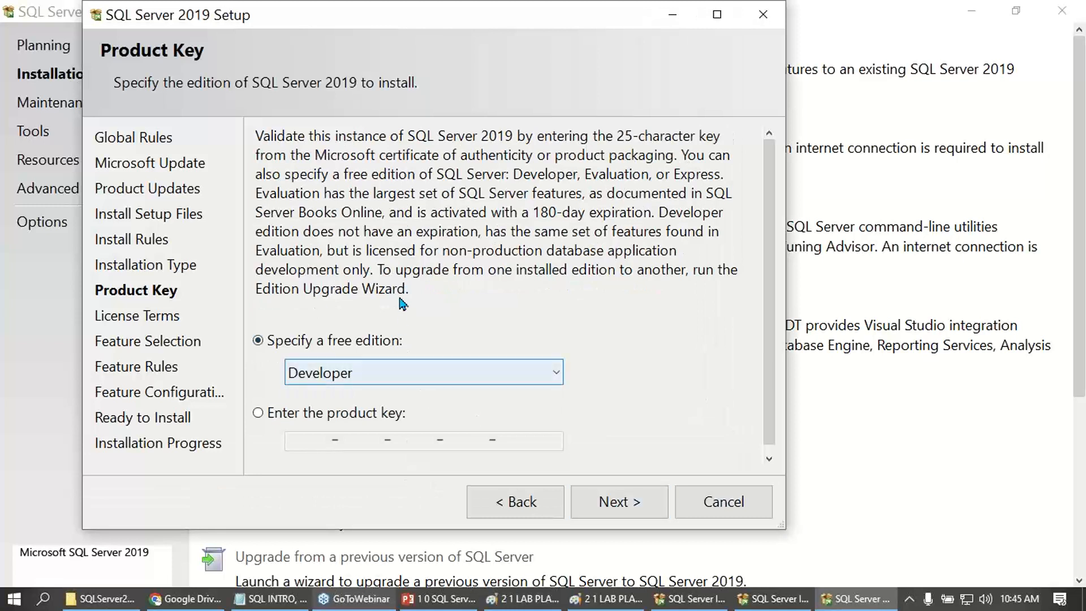
pyautogui.click(1079, 238)
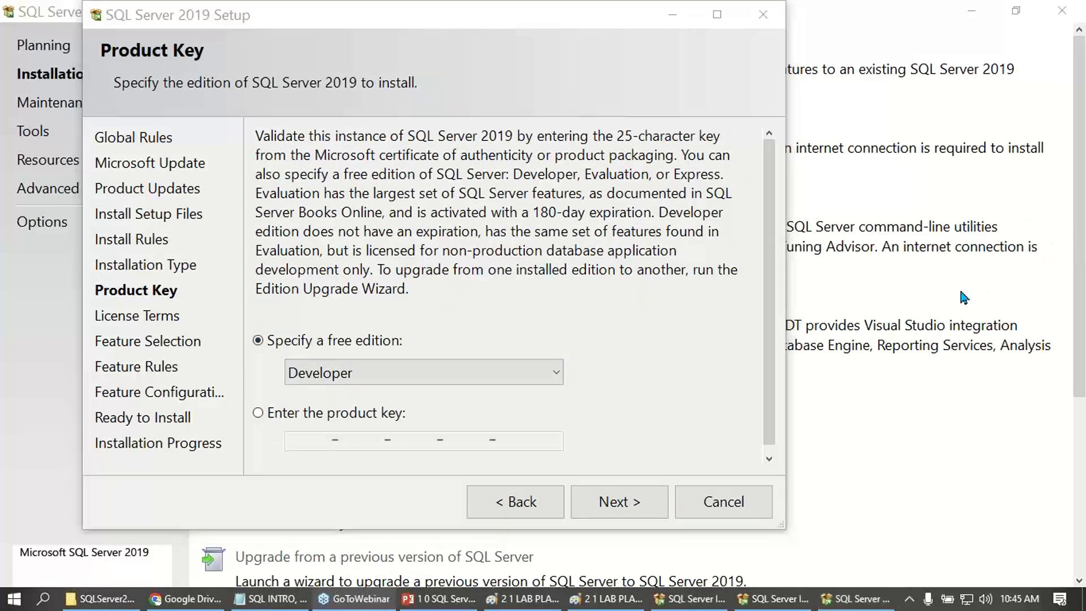
pyautogui.click(940, 307)
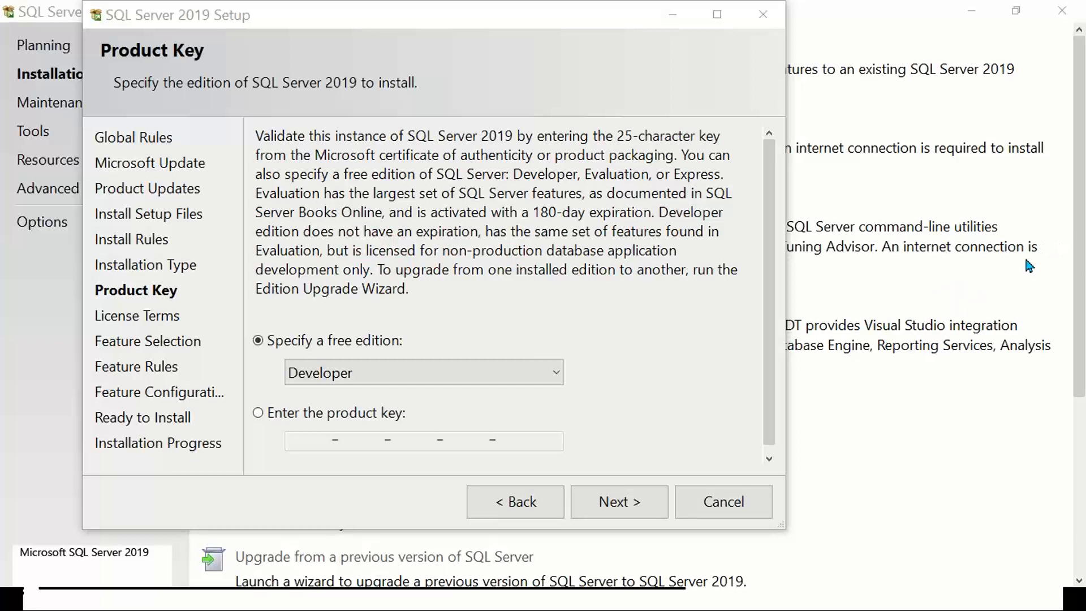
pyautogui.click(601, 501)
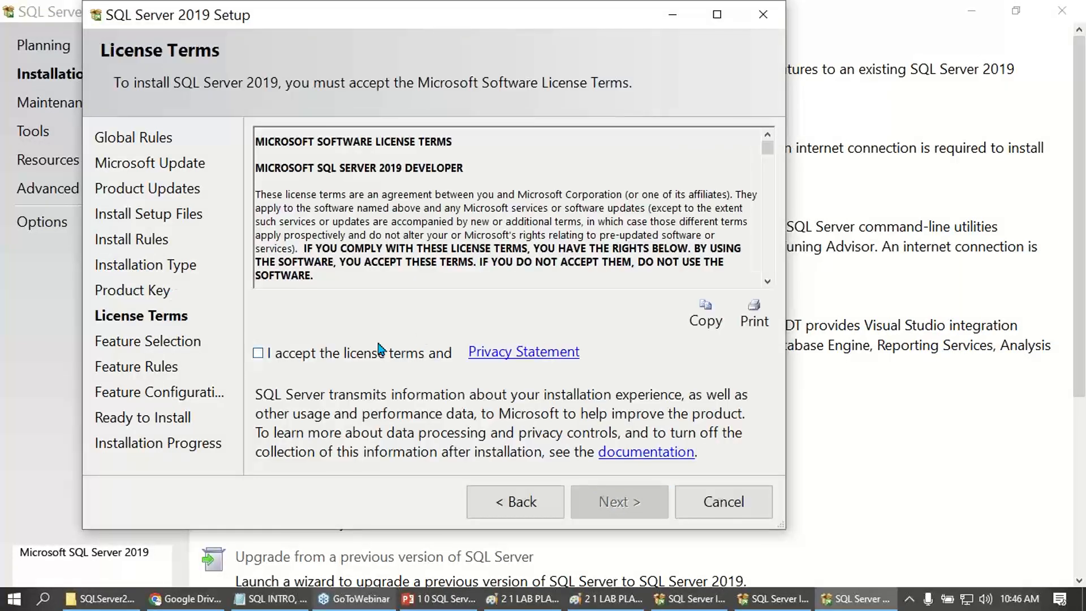
pyautogui.click(341, 358)
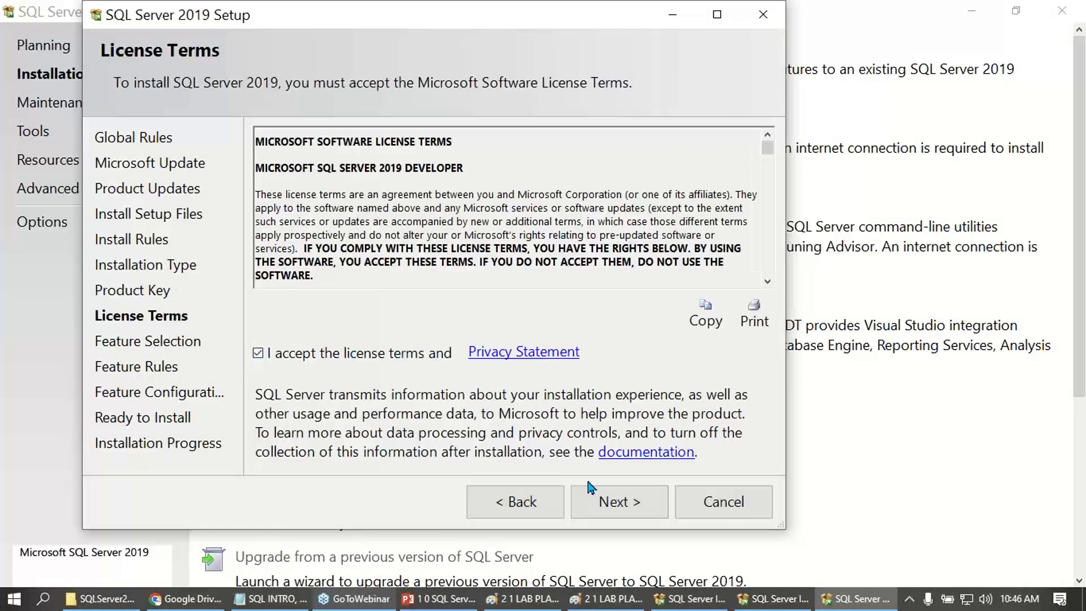
pyautogui.click(602, 501)
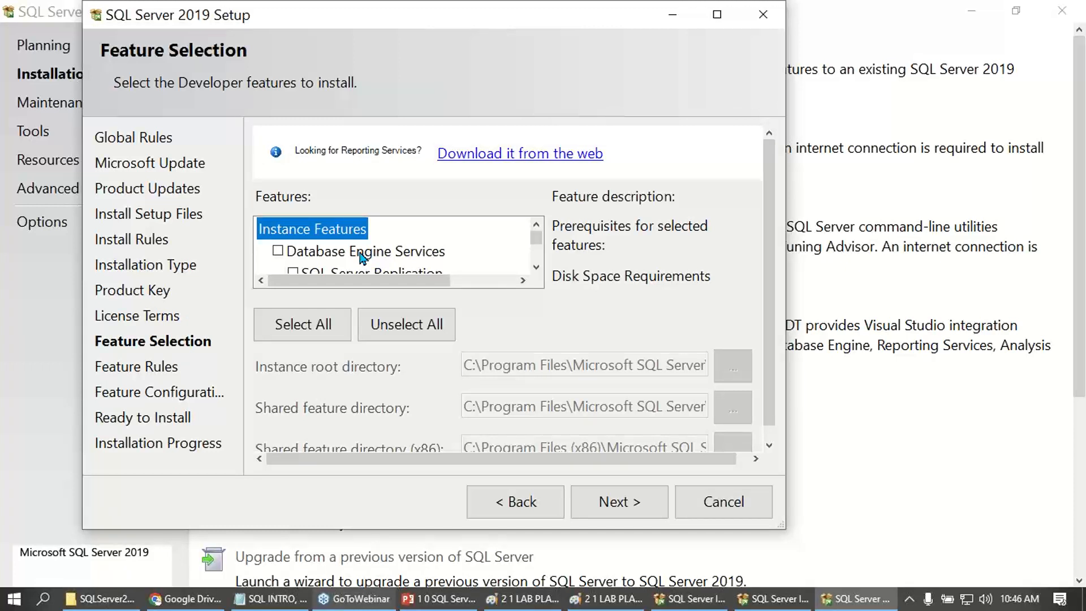
# - Select Database Engine Services as the feature to install and maximize the setup window
pyautogui.click(354, 255)
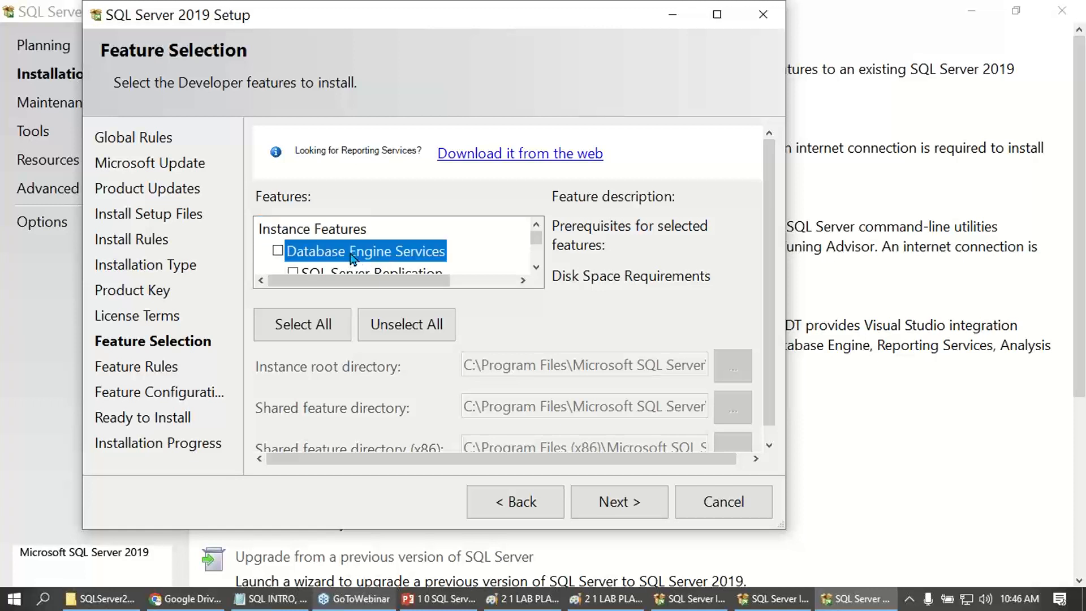
pyautogui.click(277, 251)
pyautogui.click(716, 14)
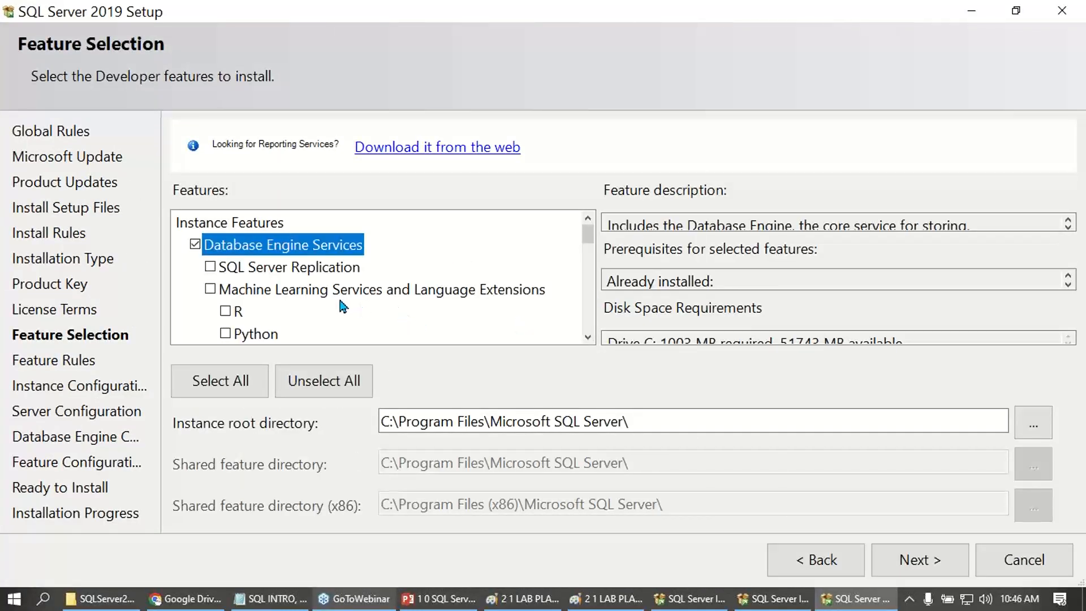
# - Review Machine Learning Services, PolyBase and Analysis Services in the feature list and continue to Instance Configuration with Database Engine Services
pyautogui.scroll(-1, 337, 303)
pyautogui.click(271, 231)
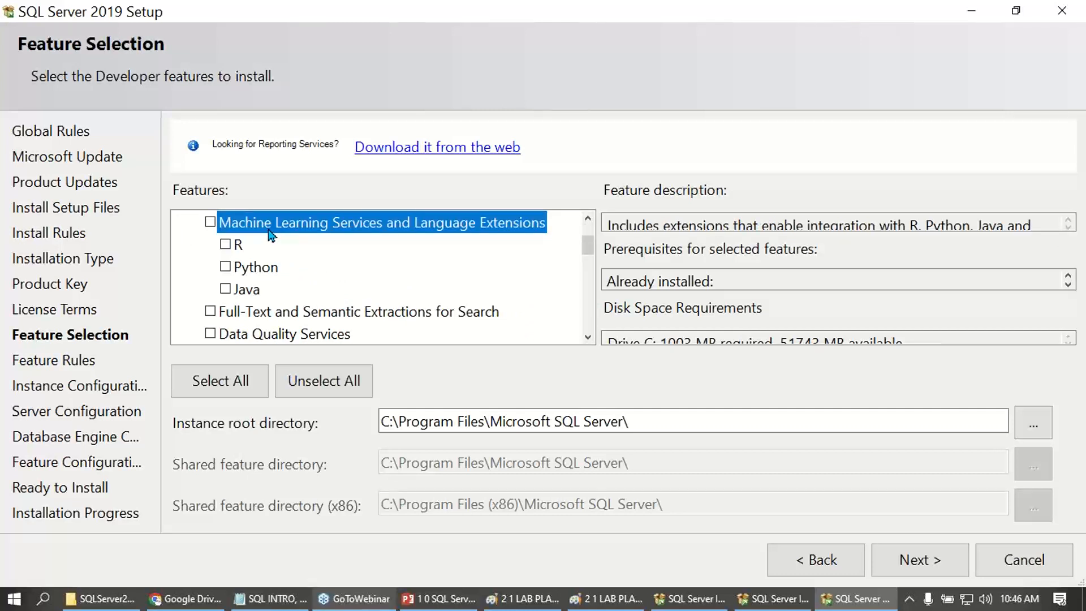
pyautogui.scroll(-1, 283, 272)
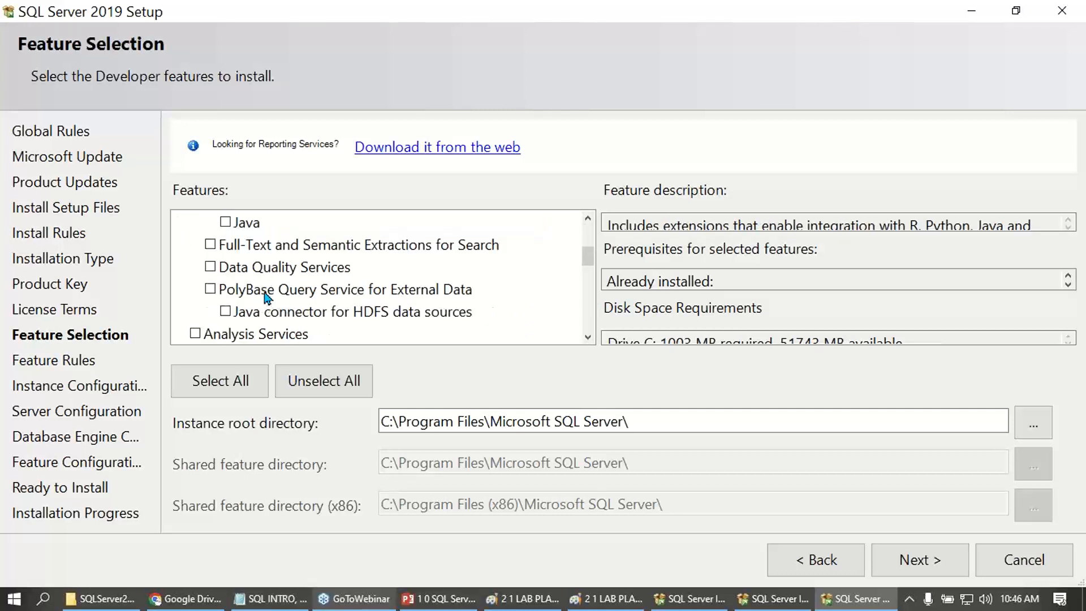
pyautogui.click(267, 291)
pyautogui.scroll(-1, 271, 317)
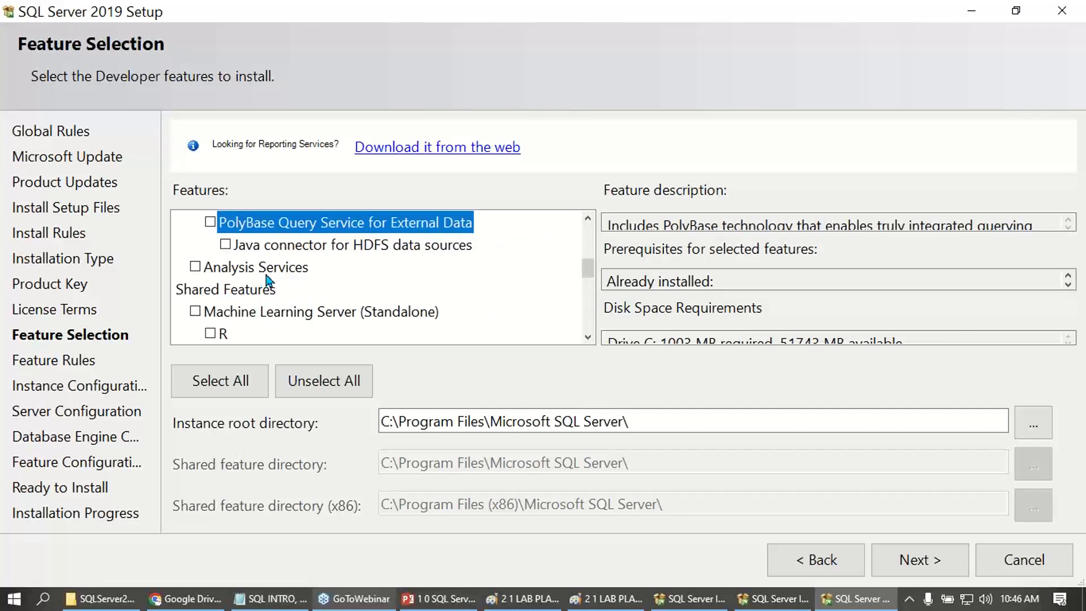
pyautogui.scroll(3, 269, 287)
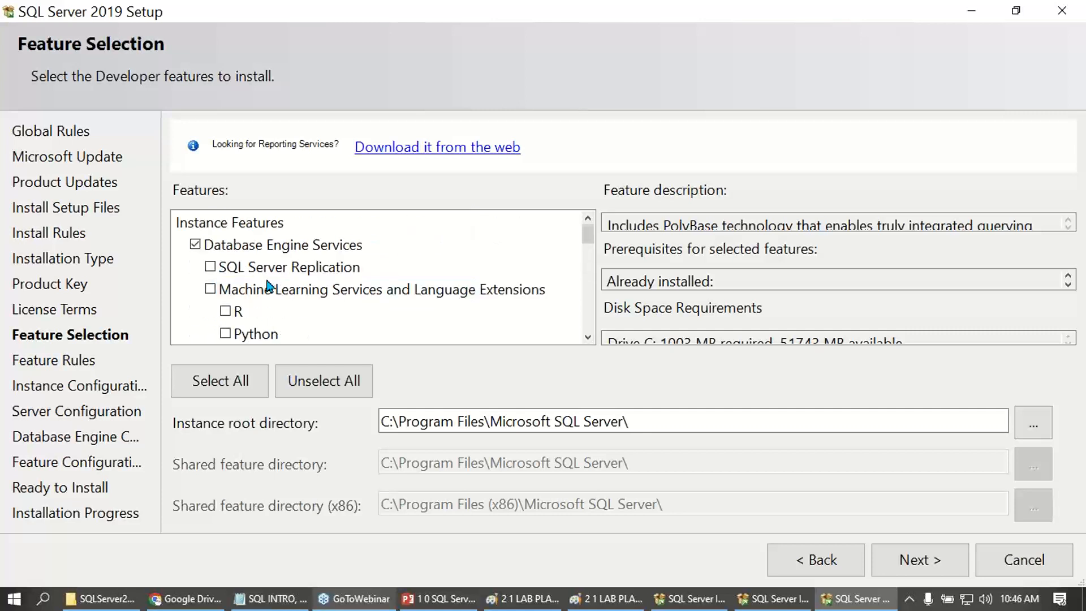
pyautogui.click(265, 249)
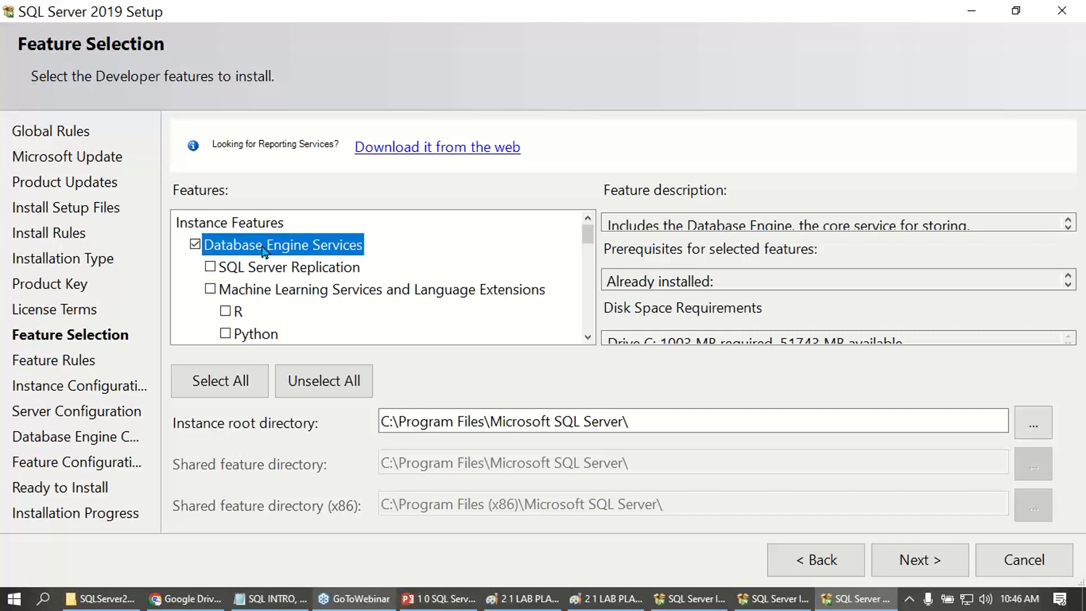
pyautogui.click(920, 560)
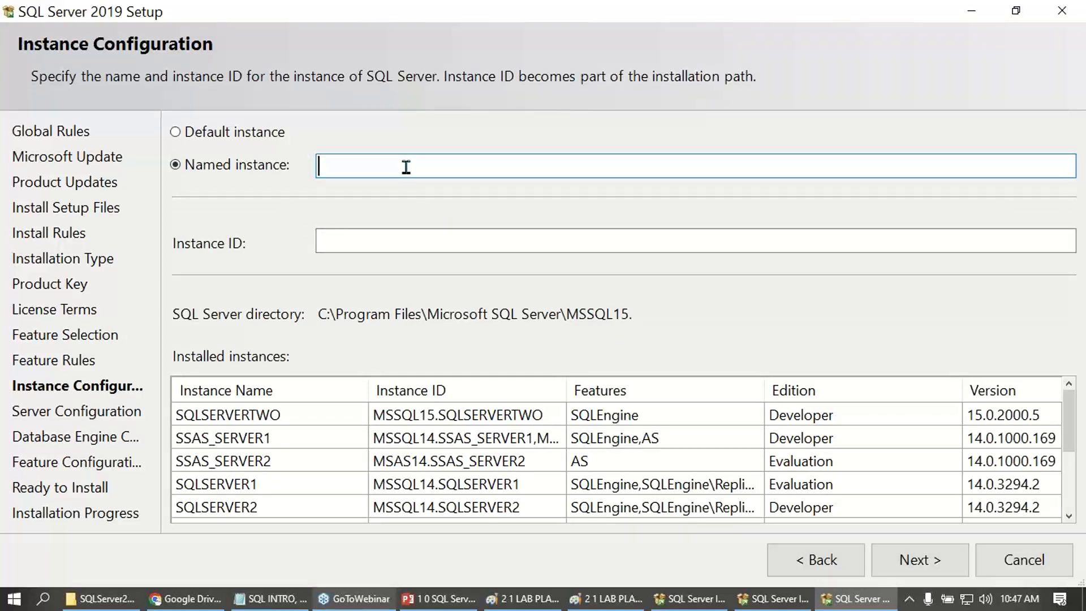
# - Name the instance SQLSCHOOLSRV2 with the matching instance ID, check it against the installed instances and continue to Server Configuration
pyautogui.write('SQLSCHOOLSRV2')
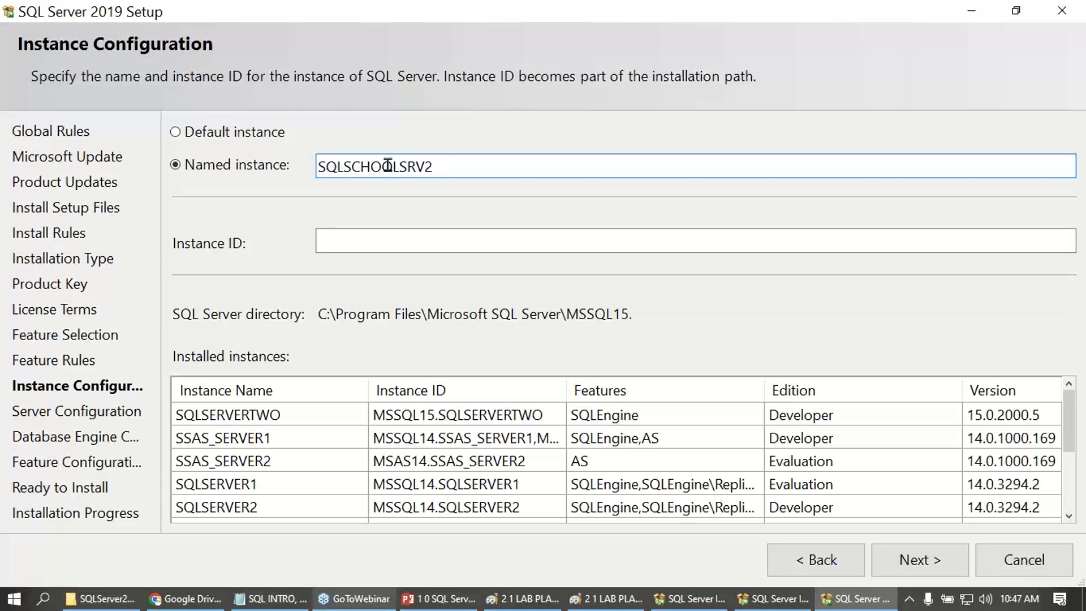
pyautogui.click(391, 247)
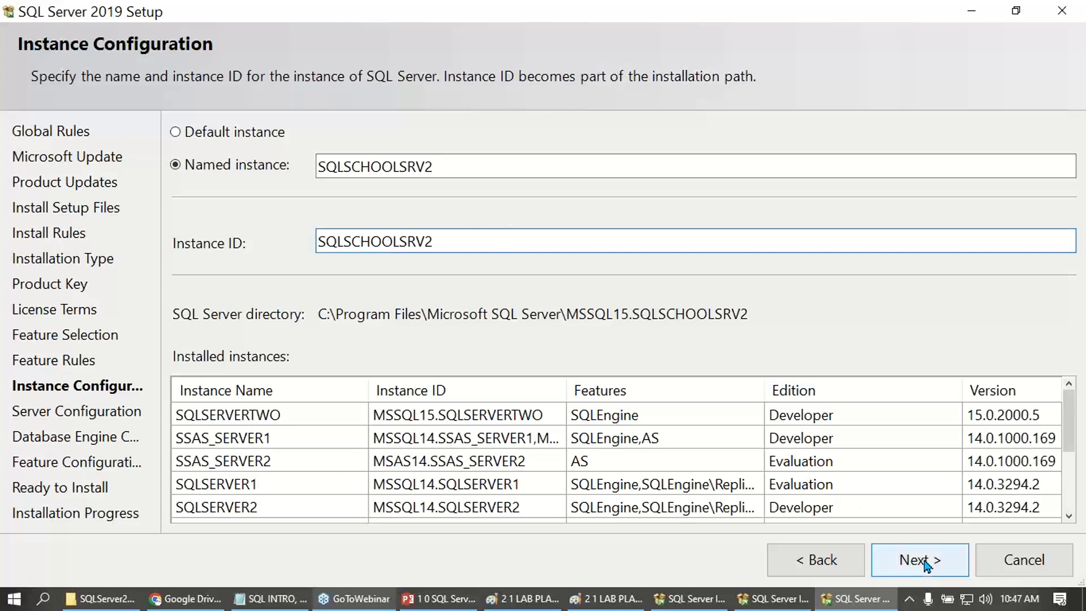
pyautogui.scroll(-3, 281, 447)
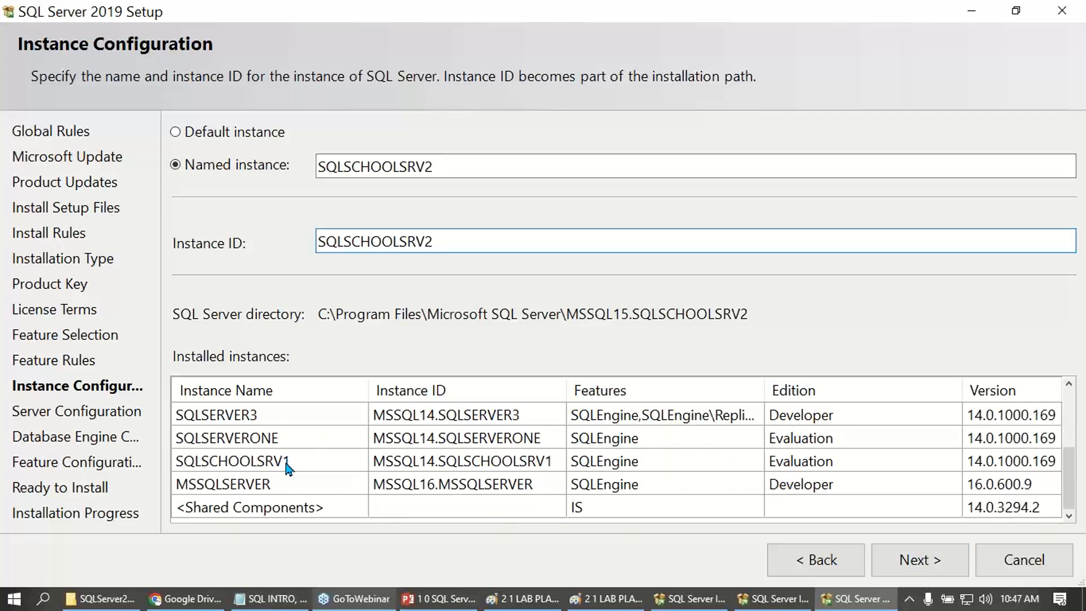
pyautogui.click(461, 165)
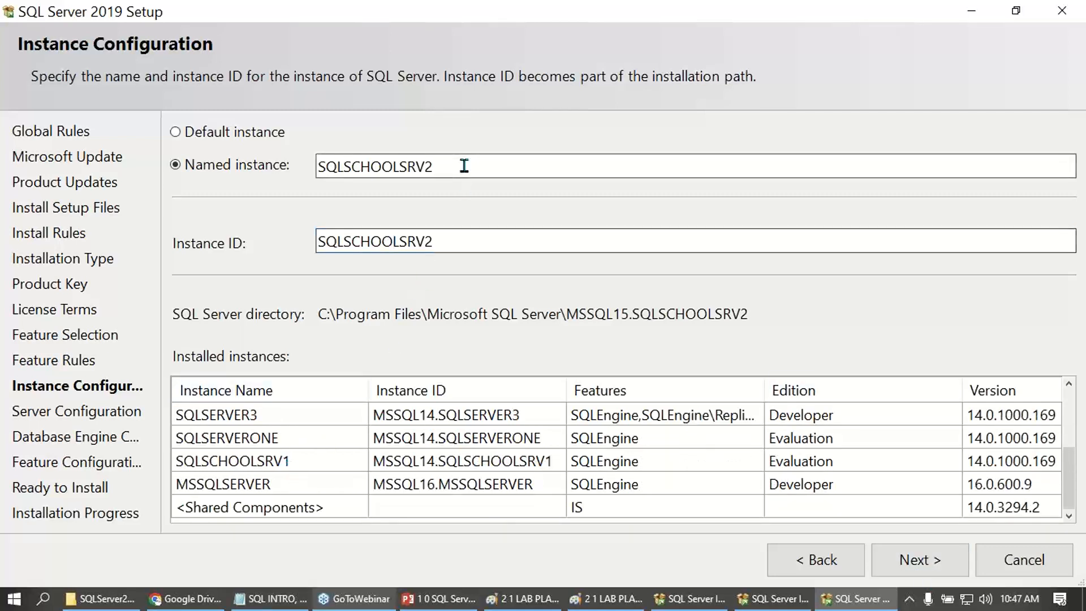
pyautogui.click(450, 244)
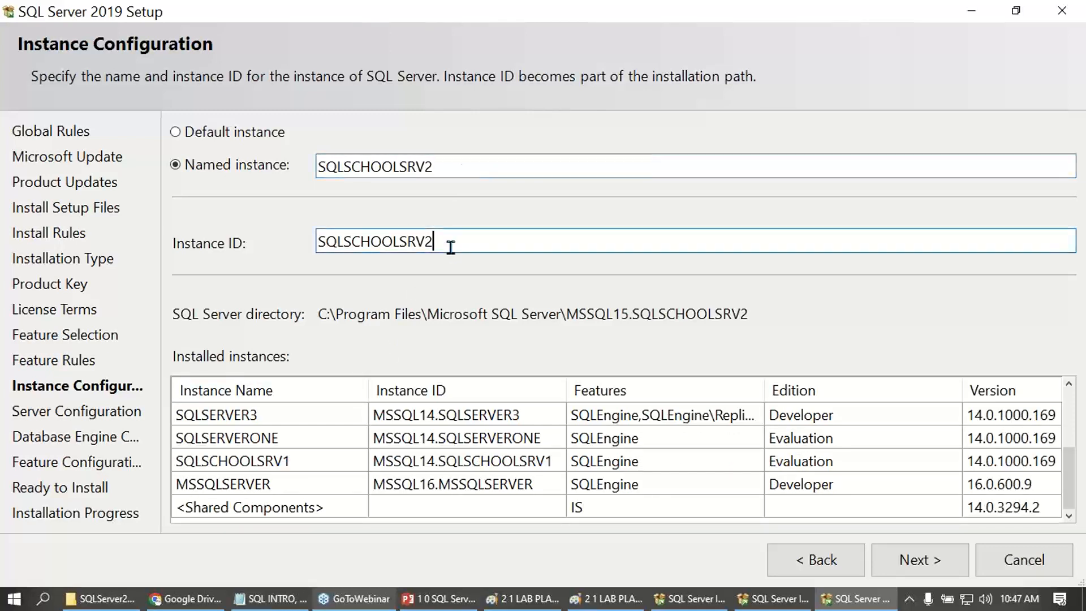
pyautogui.click(935, 571)
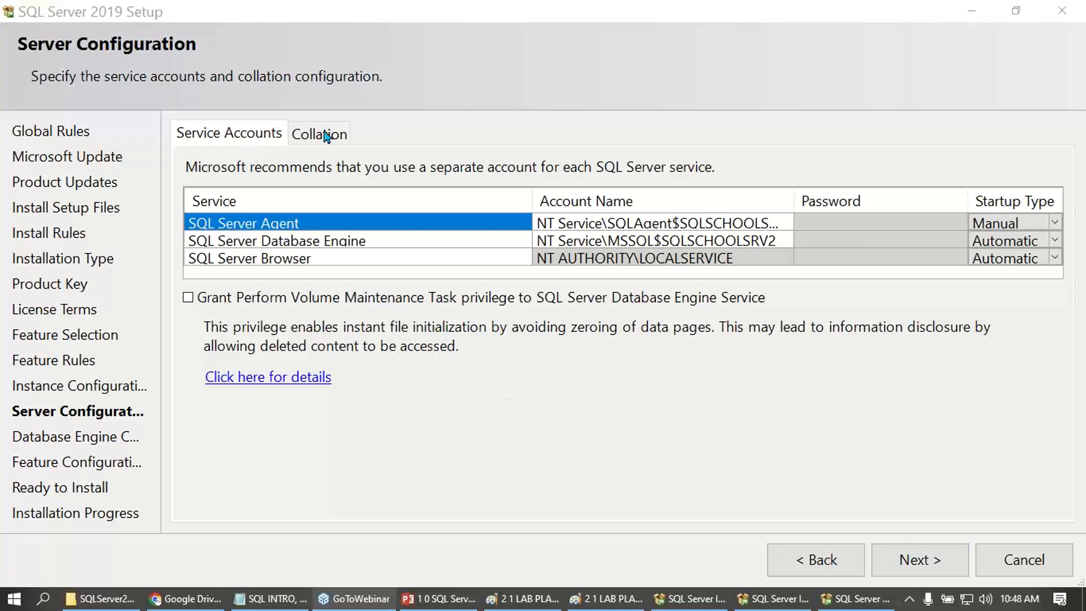
# - Accept the default service accounts and add the current user as a SQL Server administrator under Windows authentication mode
pyautogui.click(936, 563)
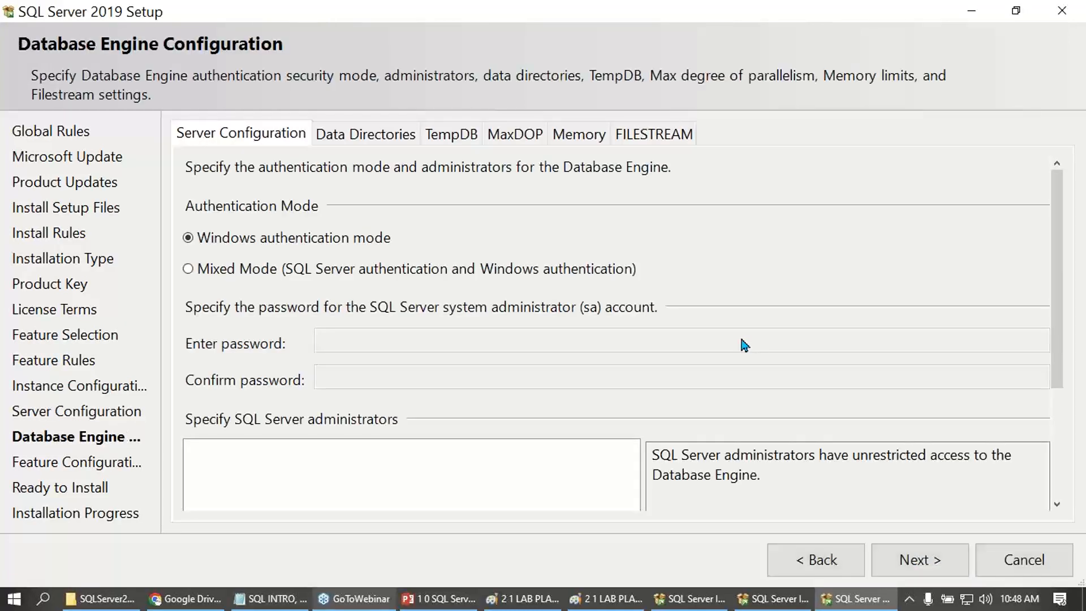
pyautogui.moveTo(1056, 321); pyautogui.dragTo(1068, 451)
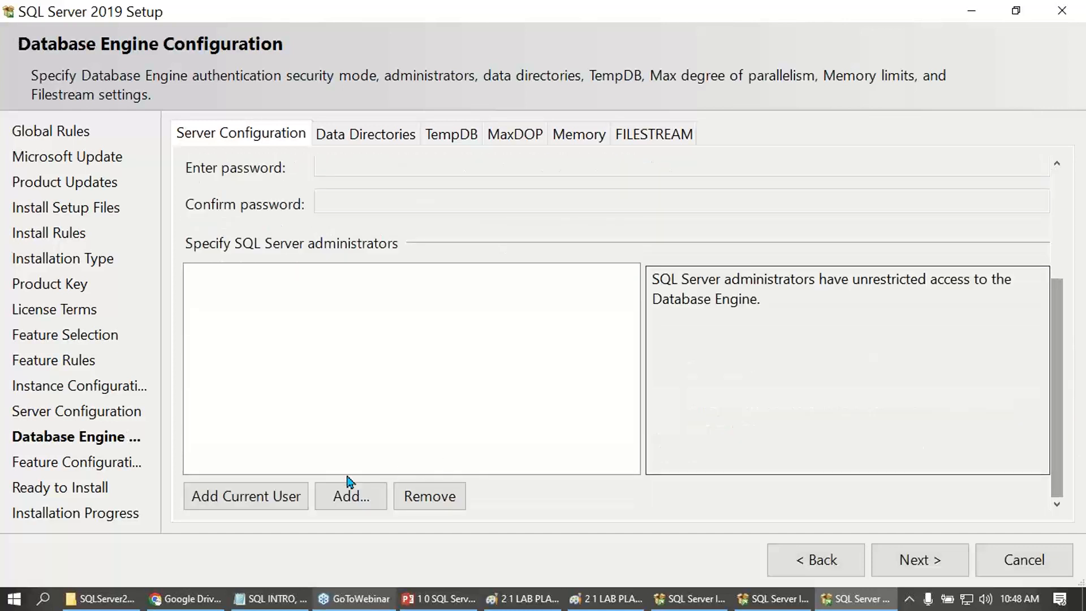
pyautogui.click(235, 498)
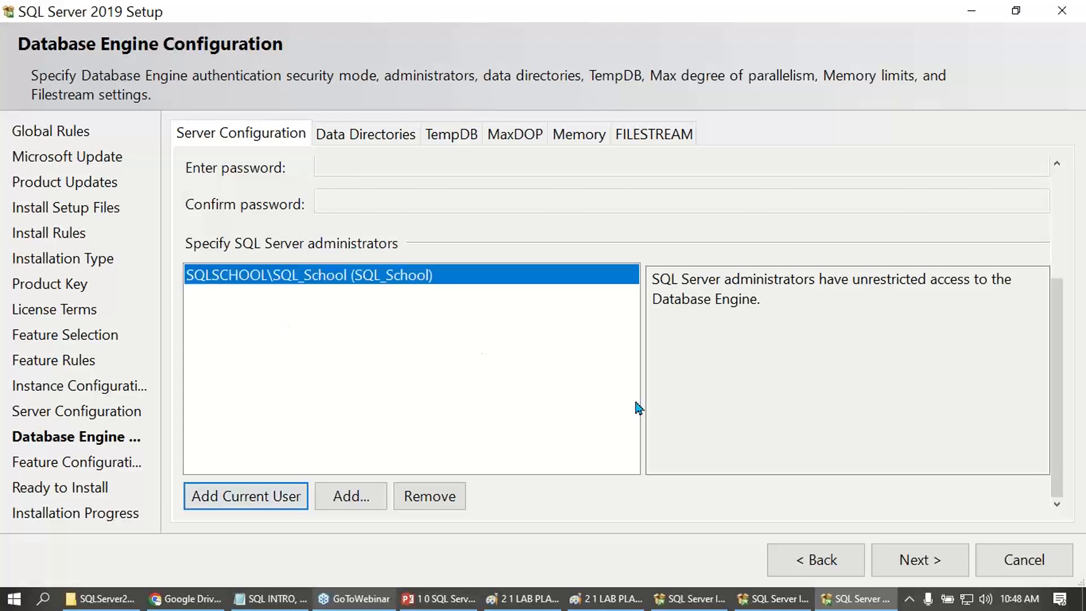
# - Accept the Database Engine configuration and start installing the SQL Server 2019 Developer instance SQLSCHOOLSRV2
pyautogui.click(886, 561)
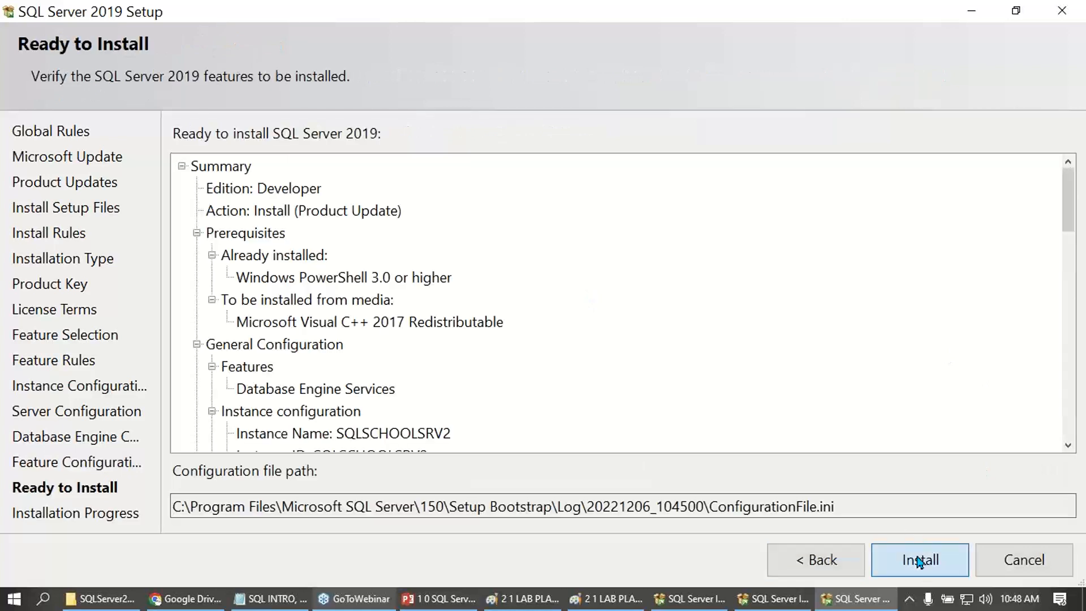
pyautogui.click(920, 561)
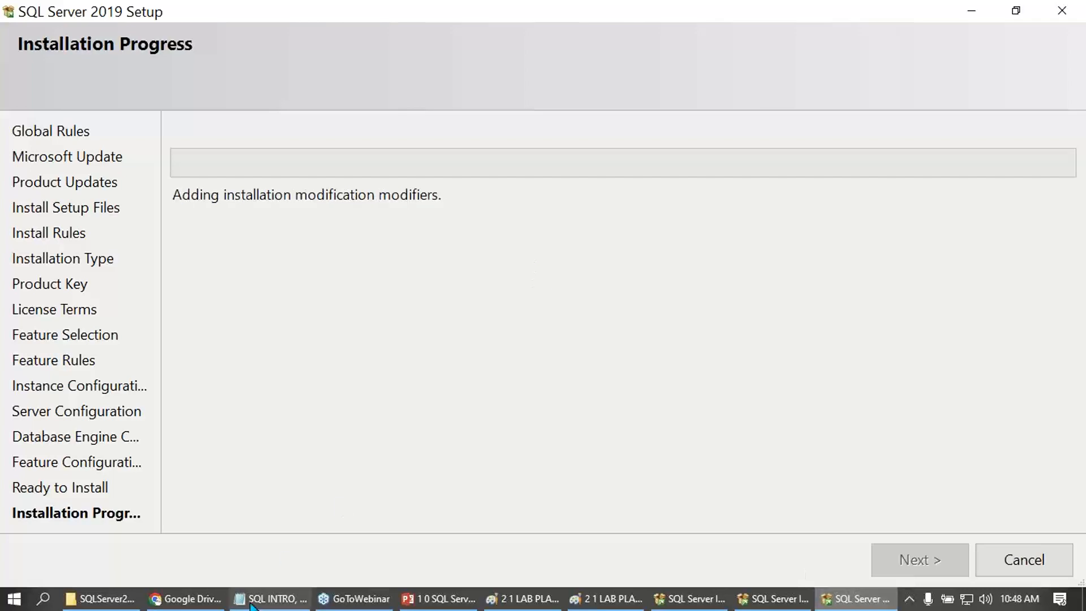
# - Switch to the installation notes in Notepad and review the SSMS tool heading against the 1st and 2nd server instructions
pyautogui.click(270, 598)
pyautogui.click(280, 440)
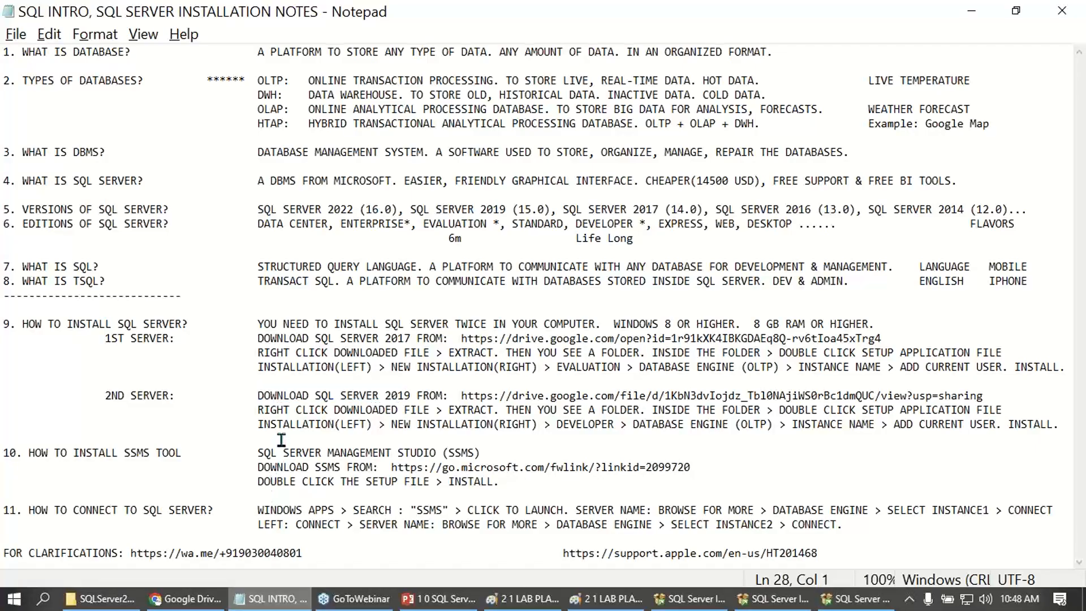
pyautogui.moveTo(124, 453); pyautogui.dragTo(180, 453)
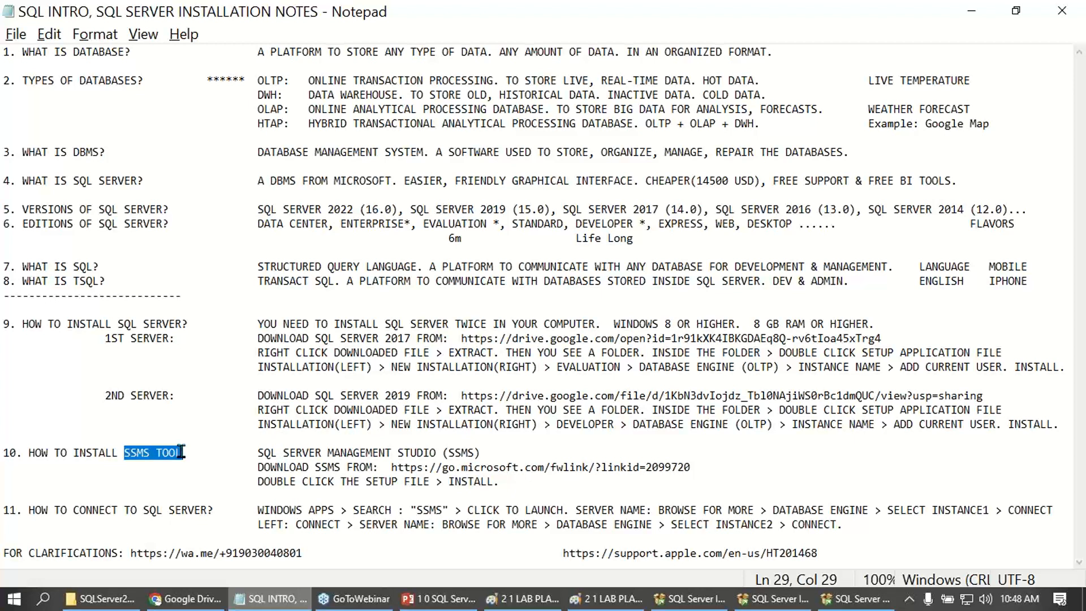
pyautogui.moveTo(105, 338); pyautogui.dragTo(223, 403)
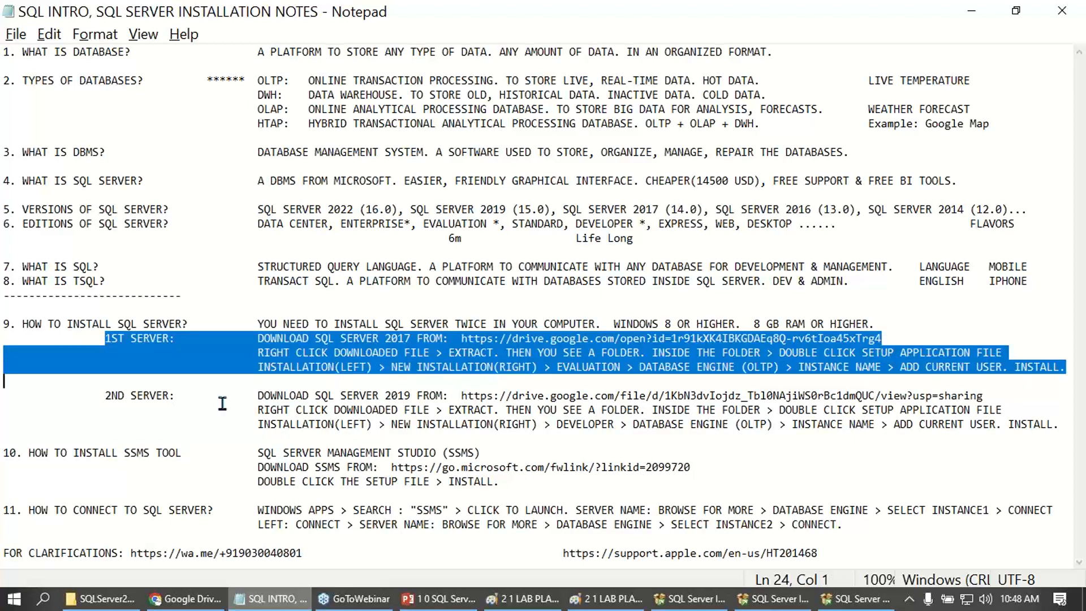
pyautogui.moveTo(105, 395); pyautogui.dragTo(354, 429)
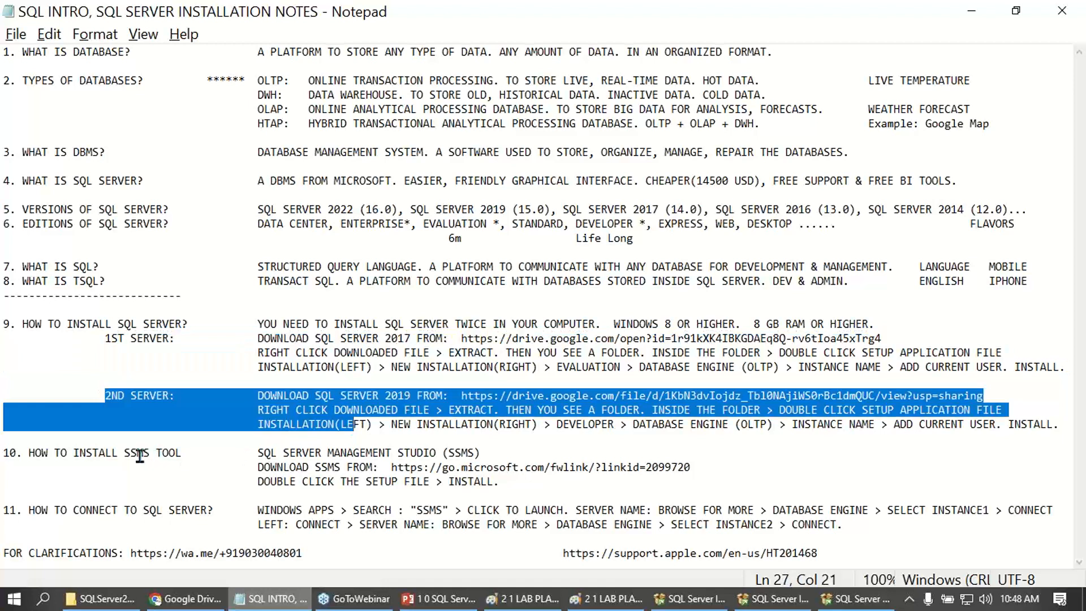
pyautogui.moveTo(140, 455); pyautogui.dragTo(222, 446)
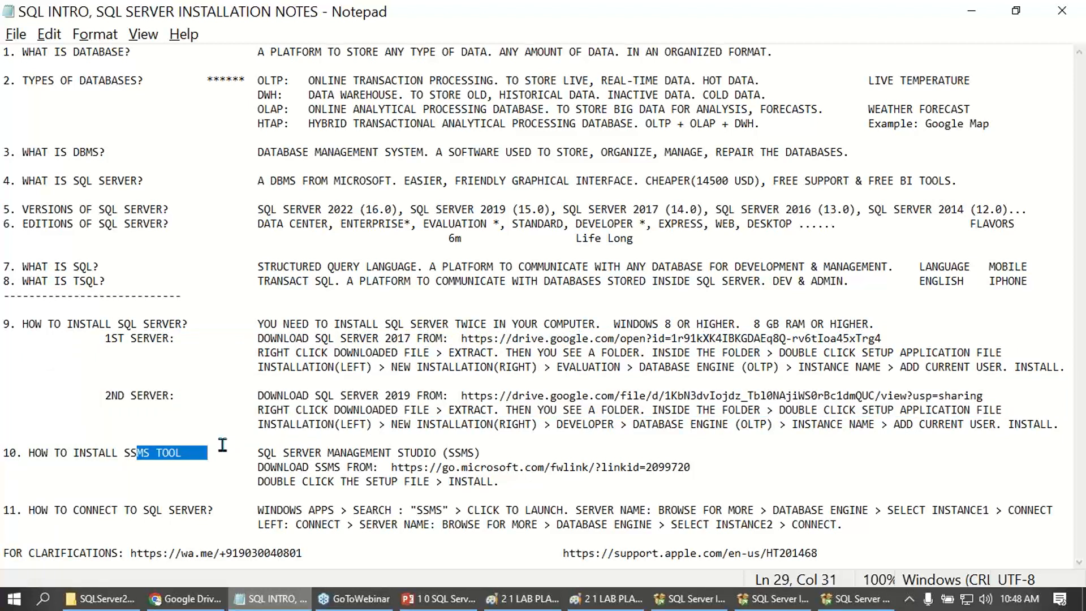
pyautogui.press('Up')
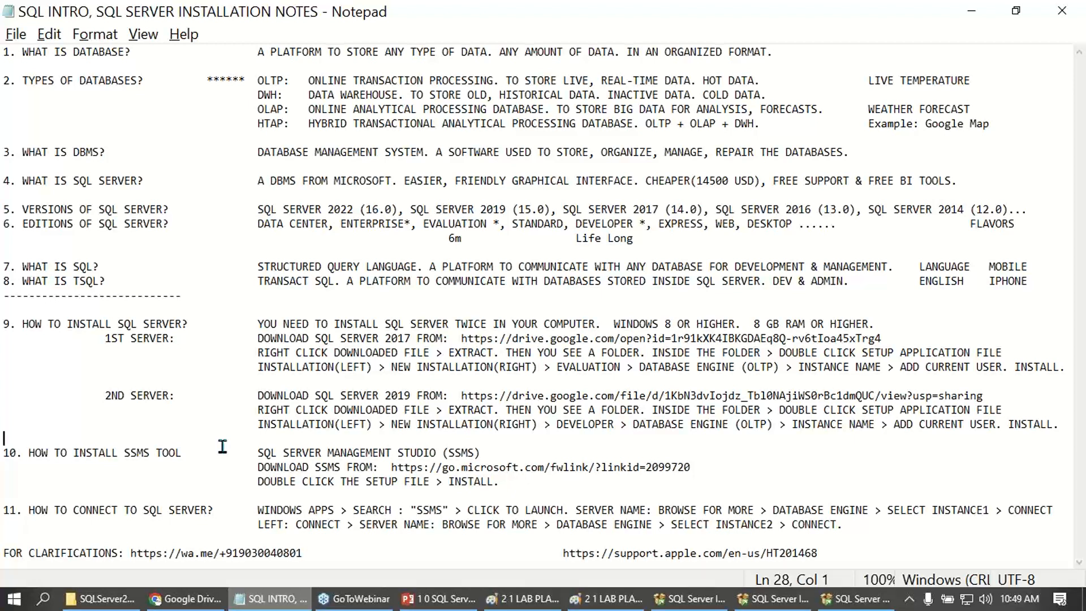
# - Examine the SQL Server Management Studio entry, the server instructions, the "What is SQL?" question and the SSMS download link in the notes
pyautogui.click(159, 452)
pyautogui.doubleClick(158, 453)
pyautogui.moveTo(256, 453); pyautogui.dragTo(481, 452)
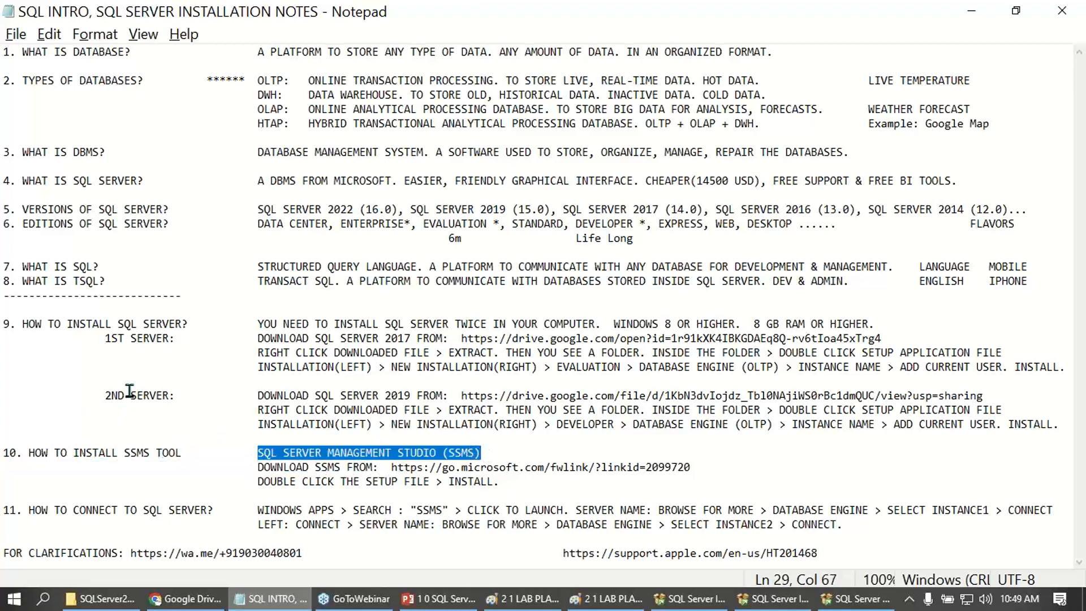
pyautogui.moveTo(92, 338); pyautogui.dragTo(142, 441)
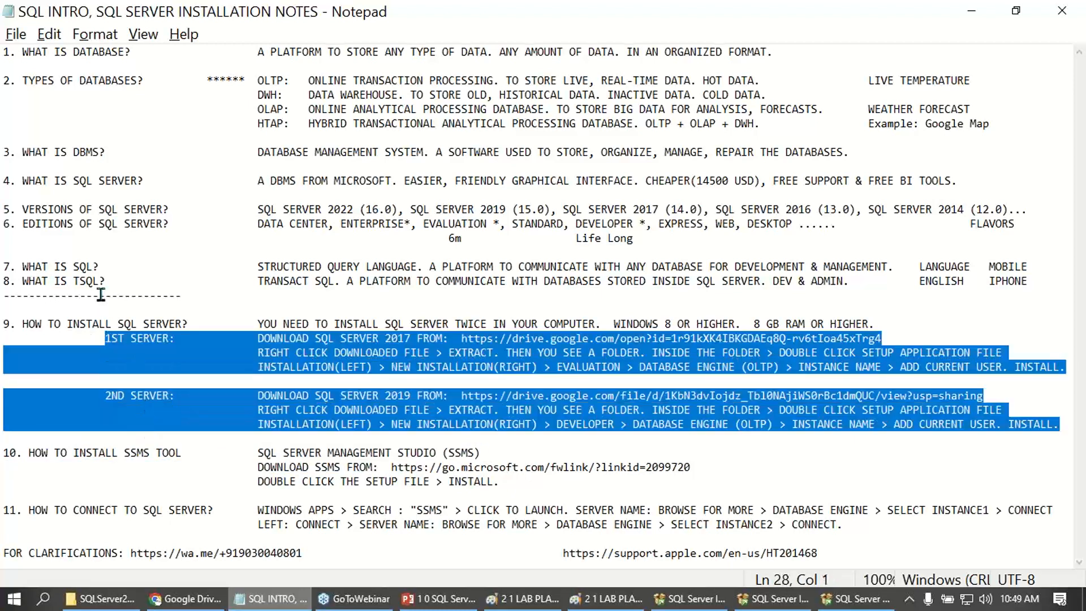
pyautogui.moveTo(4, 266); pyautogui.dragTo(106, 266)
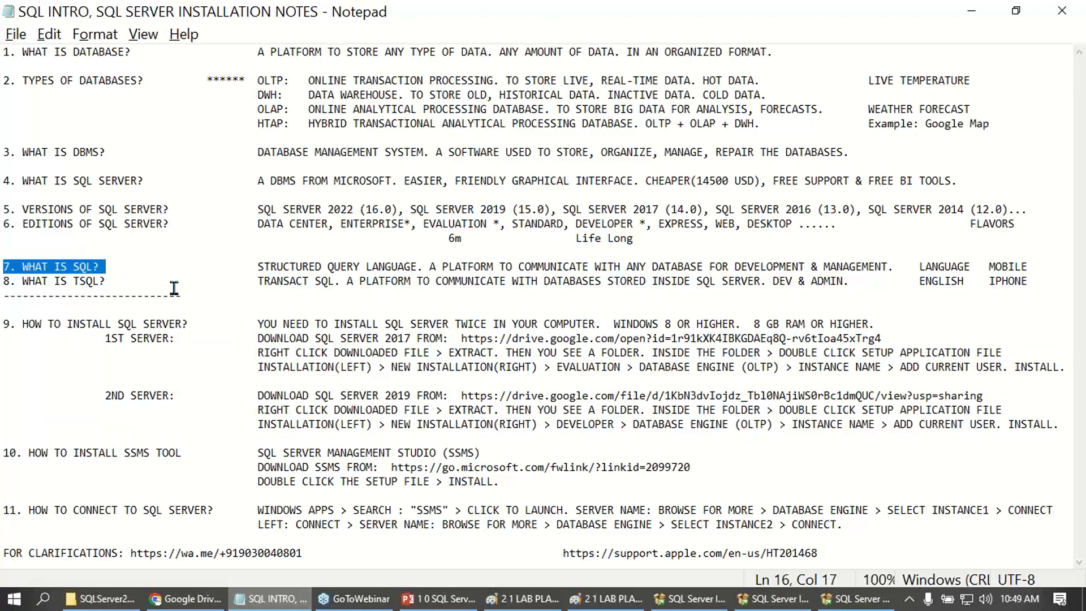
pyautogui.moveTo(392, 468); pyautogui.dragTo(689, 467)
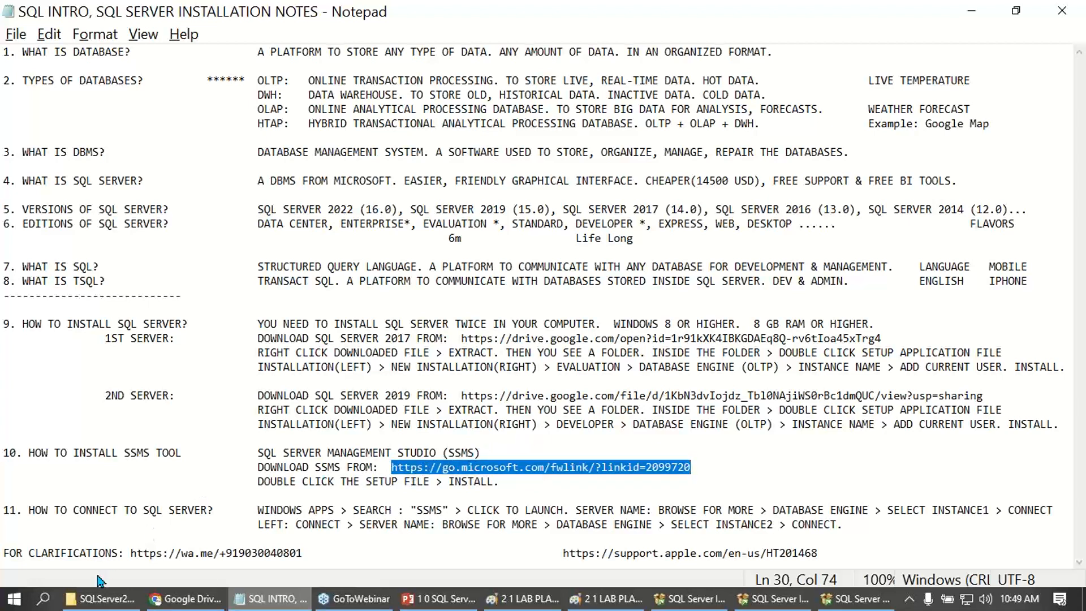
# - Launch SSMS-Setup-ENU from the SQL SERVER SOFTWARE folder on drive E and start repairing Management Studio release 17.9.1
pyautogui.click(99, 599)
pyautogui.click(265, 61)
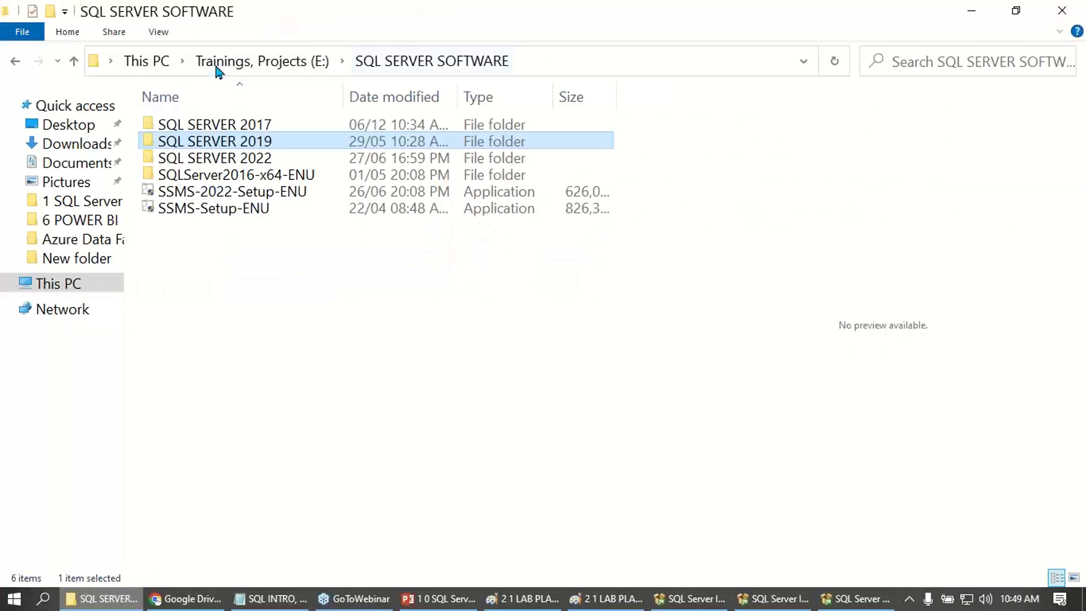
pyautogui.click(224, 210)
pyautogui.doubleClick(224, 211)
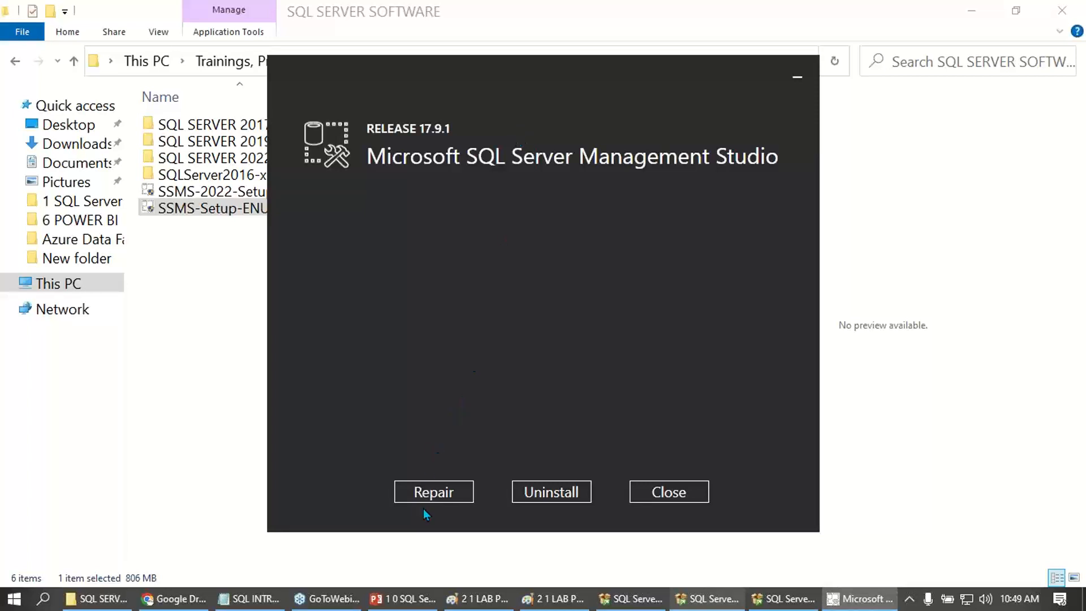
pyautogui.click(430, 493)
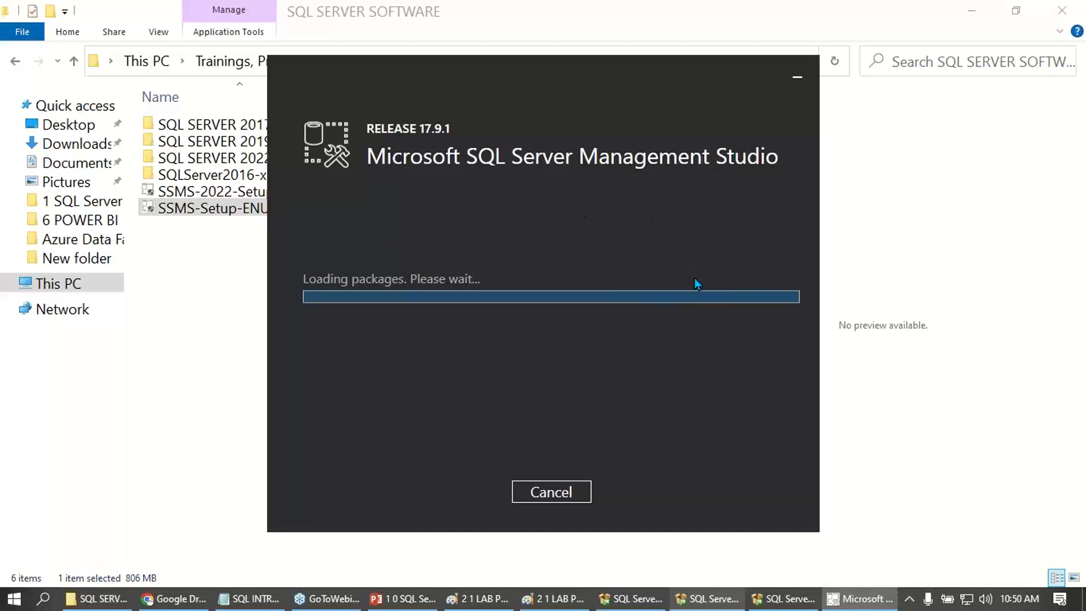
# - Check the SQL Server 2019 setup and Management Studio repair progress, moving the repair window aside to view the Database Engine Services status
pyautogui.click(779, 598)
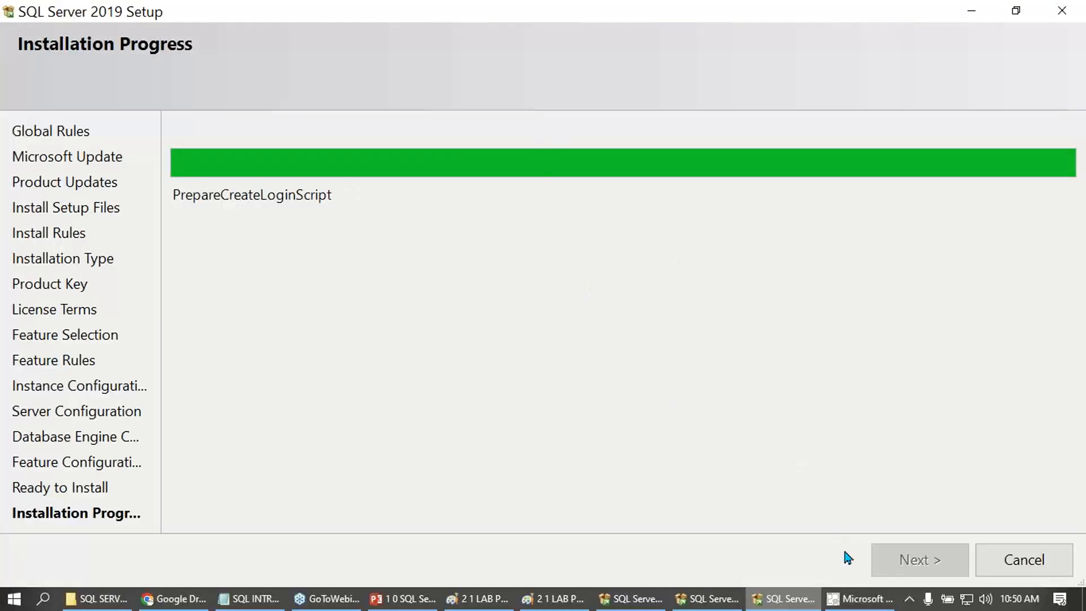
pyautogui.click(858, 603)
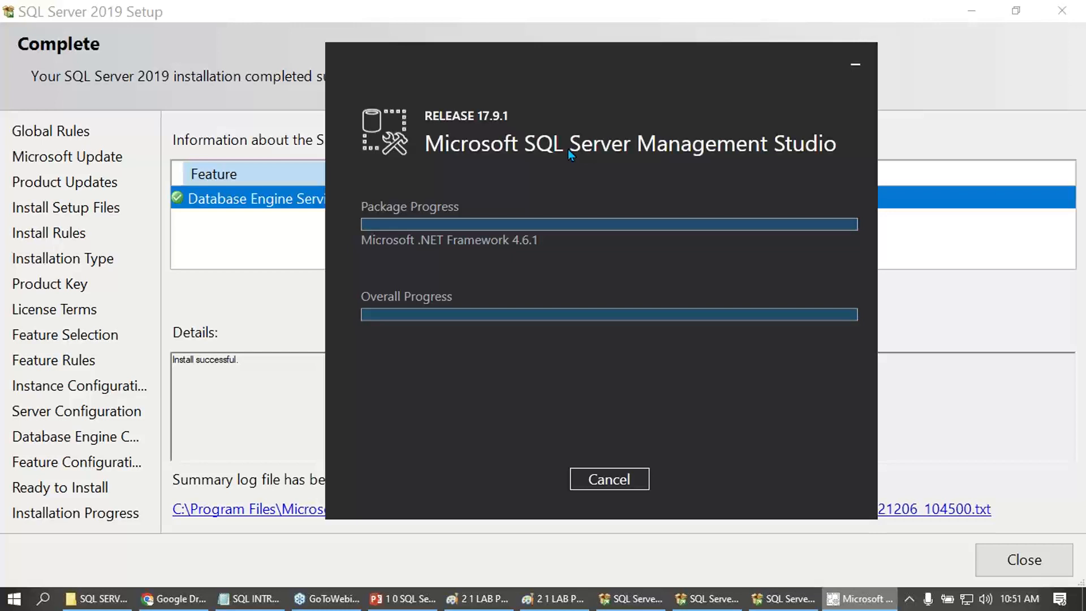
pyautogui.moveTo(477, 159); pyautogui.dragTo(690, 577)
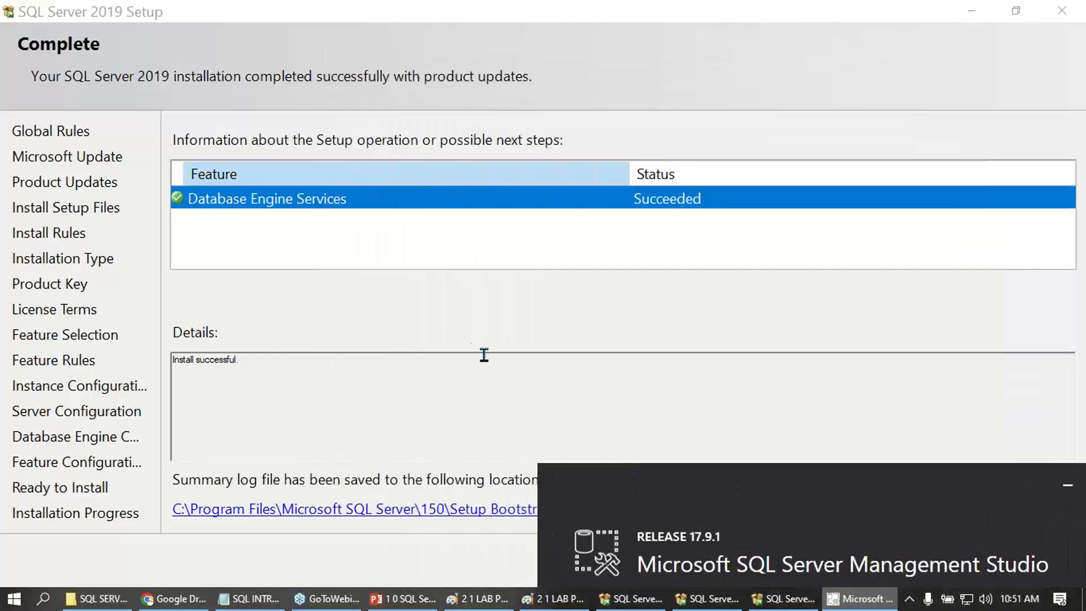
pyautogui.click(446, 297)
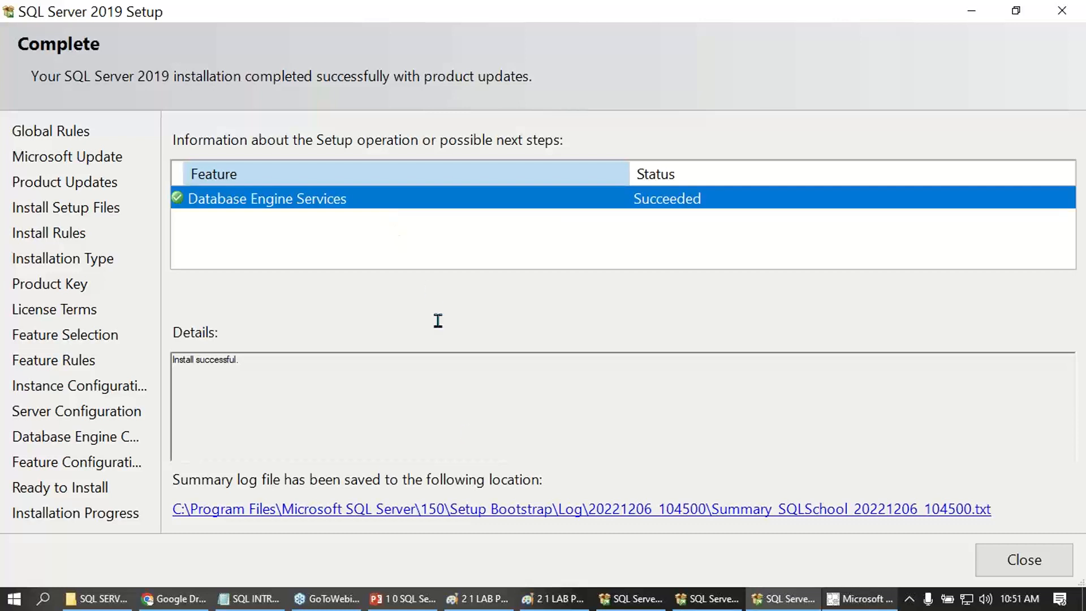
# - Switch to the lab plan diagram and draw a magenta check mark on the SQL SERVER 2 box
pyautogui.click(546, 599)
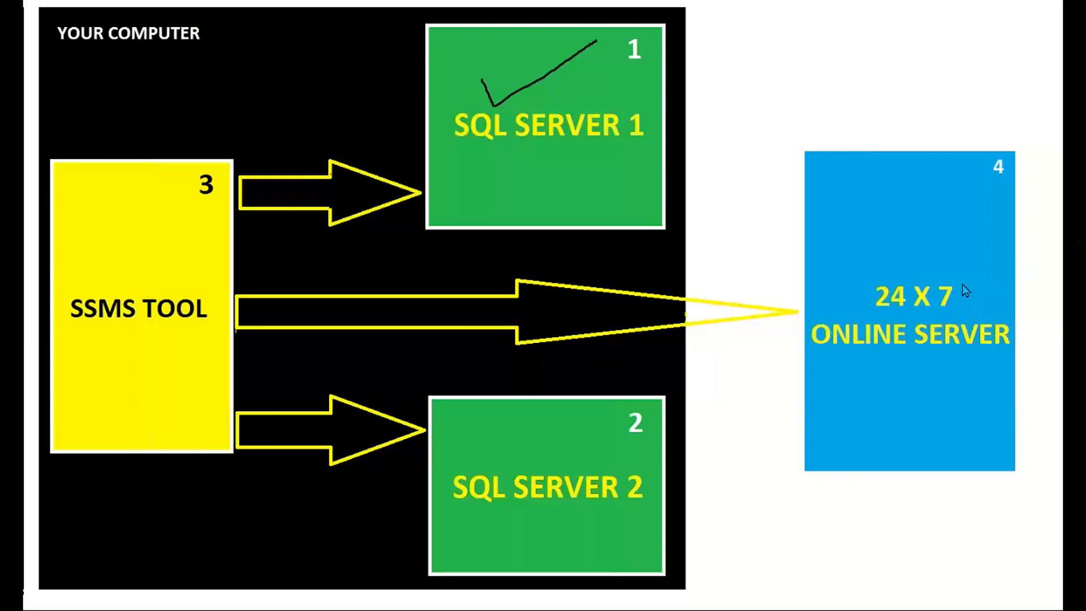
pyautogui.moveTo(512, 443); pyautogui.dragTo(581, 398)
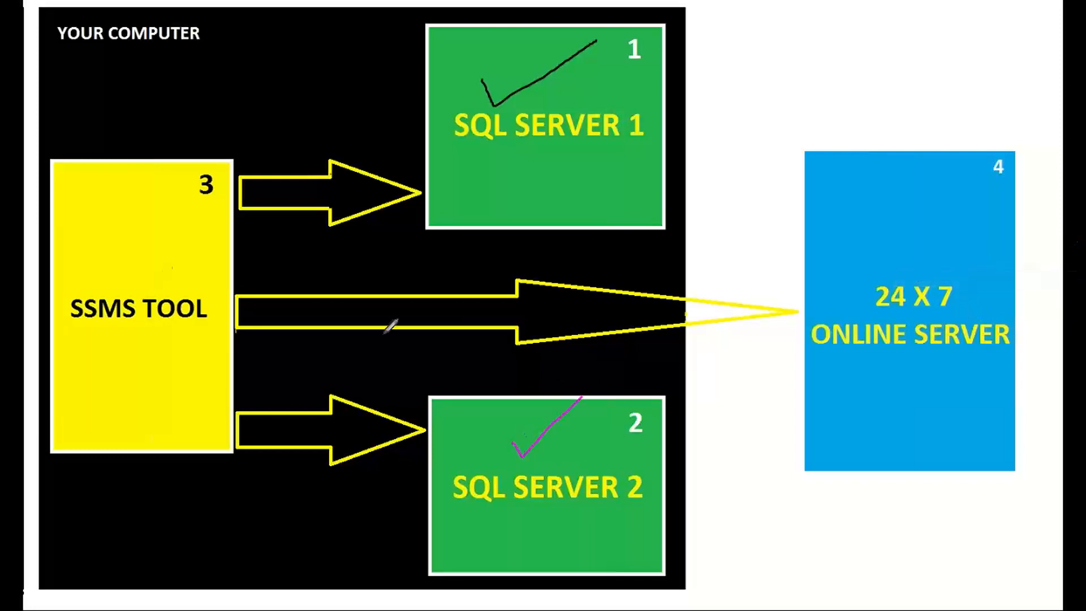
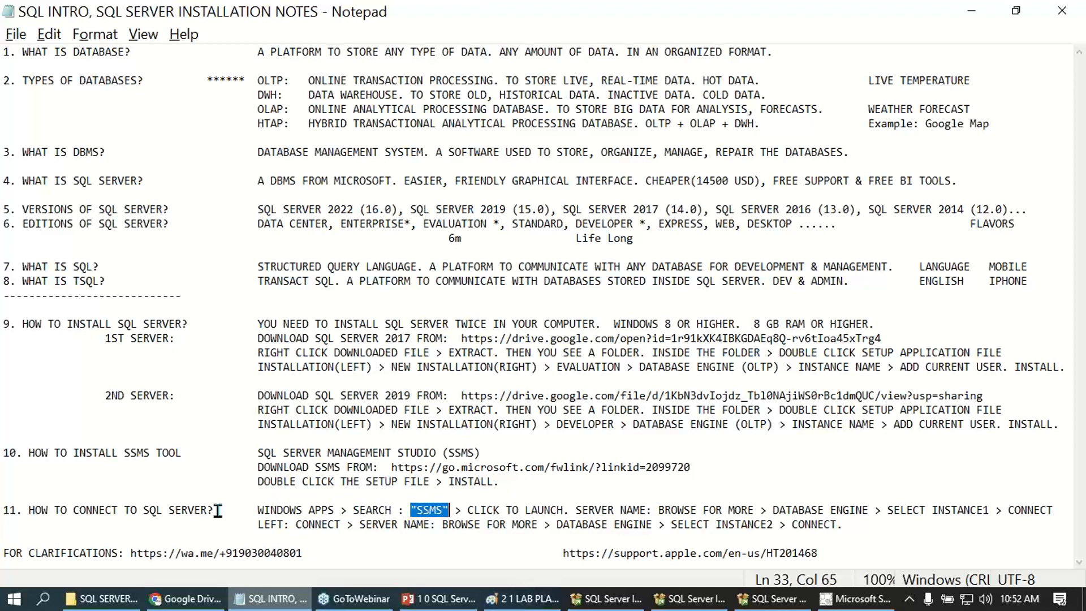
# - Search Windows for SSMS and launch Microsoft SQL Server Management Studio 17
pyautogui.click(46, 598)
pyautogui.write('SSMS')
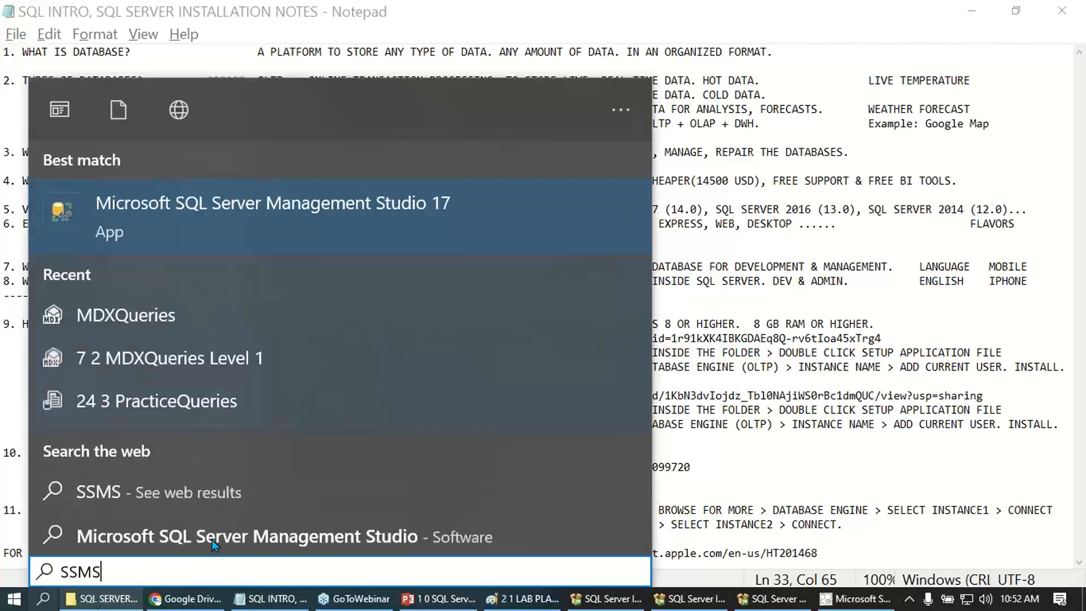
pyautogui.click(242, 219)
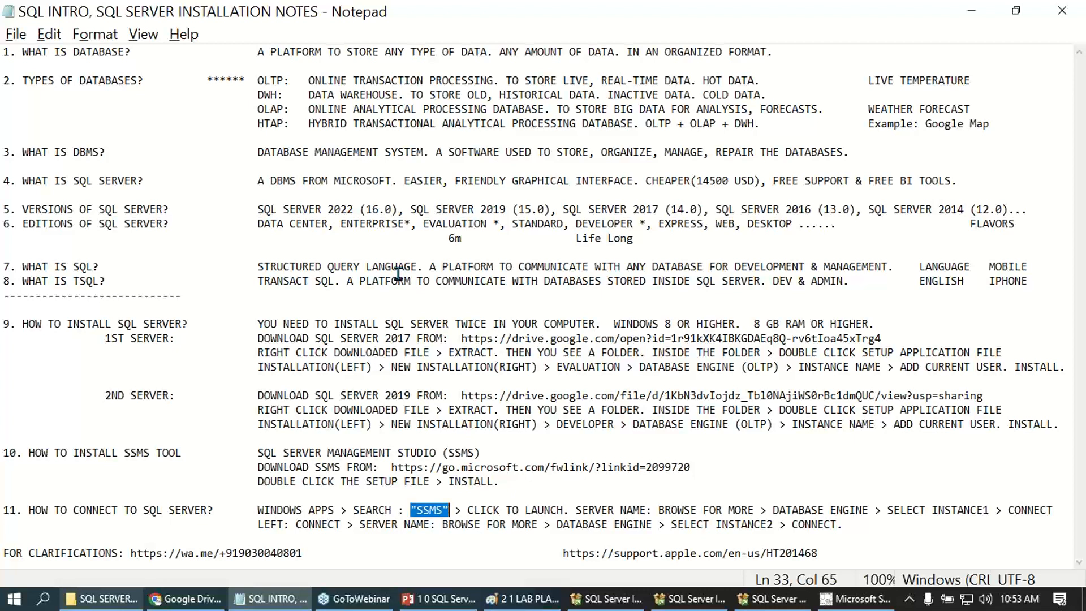
pyautogui.click(44, 599)
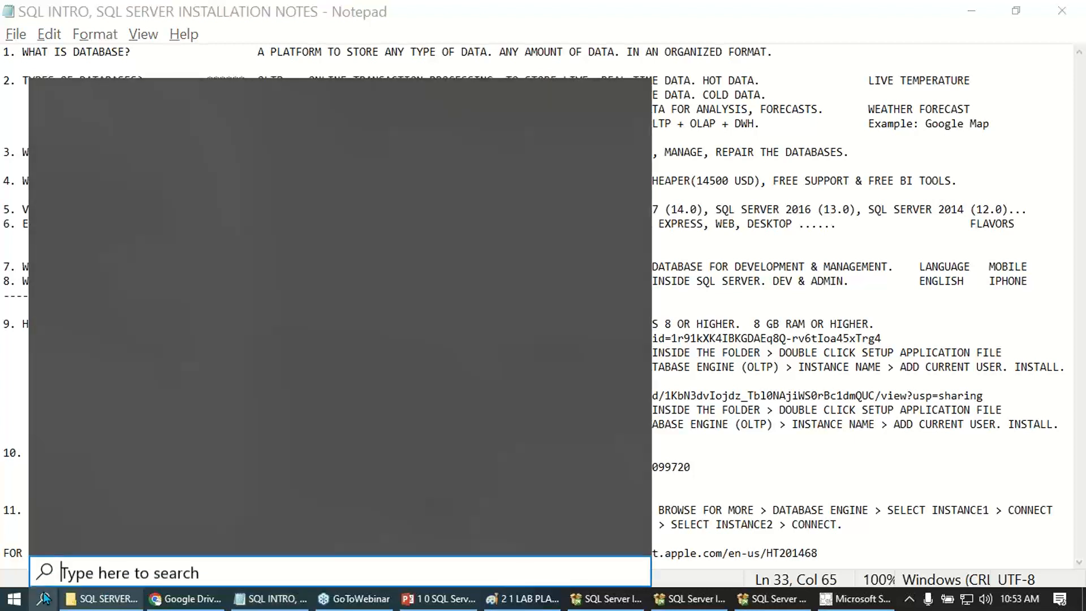
pyautogui.write('SSM')
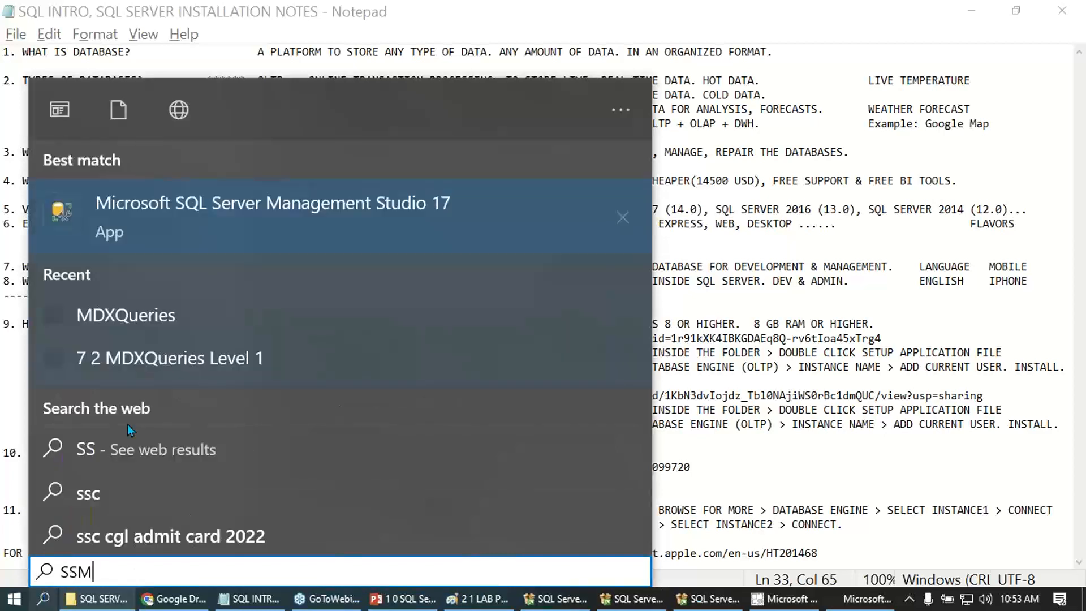
pyautogui.write('S')
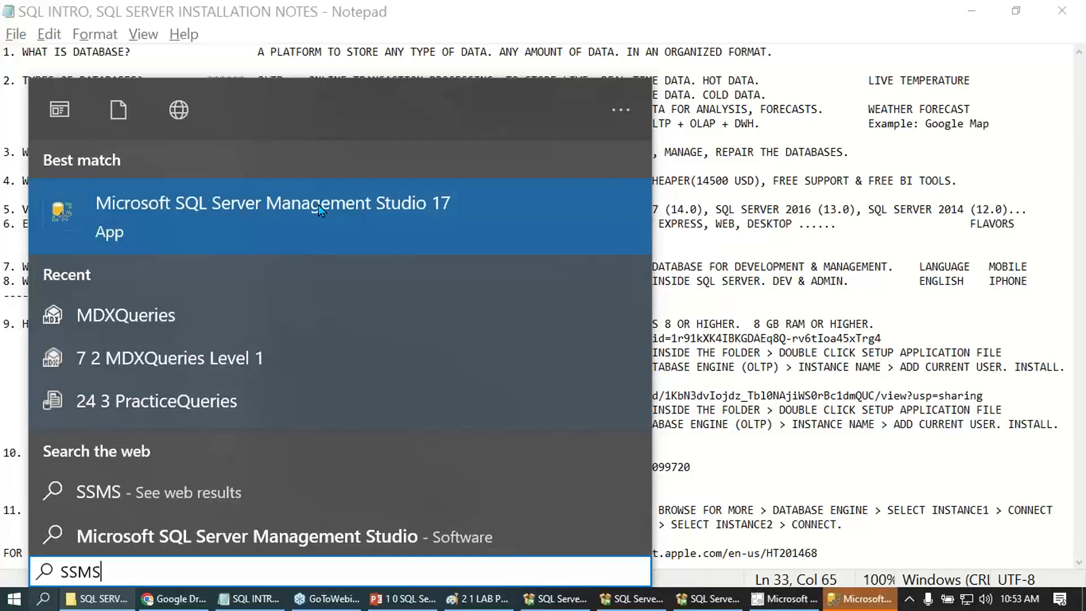
pyautogui.click(710, 323)
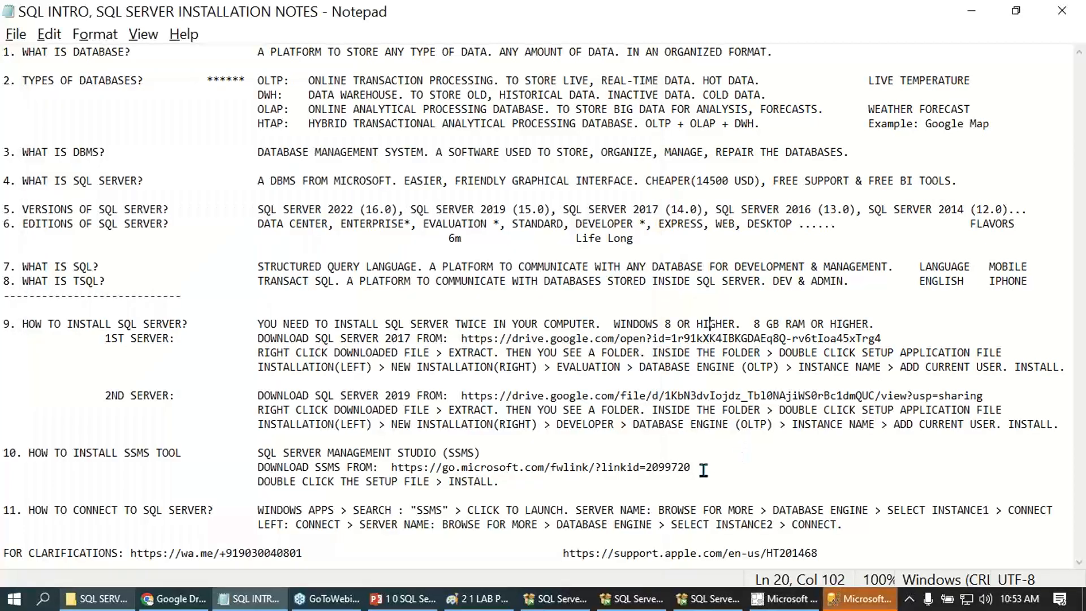
# - Examine the SSMS download link, the connection instructions for Instance1 and the Database Engine mentions for both servers in the installation notes
pyautogui.moveTo(703, 471); pyautogui.dragTo(390, 471)
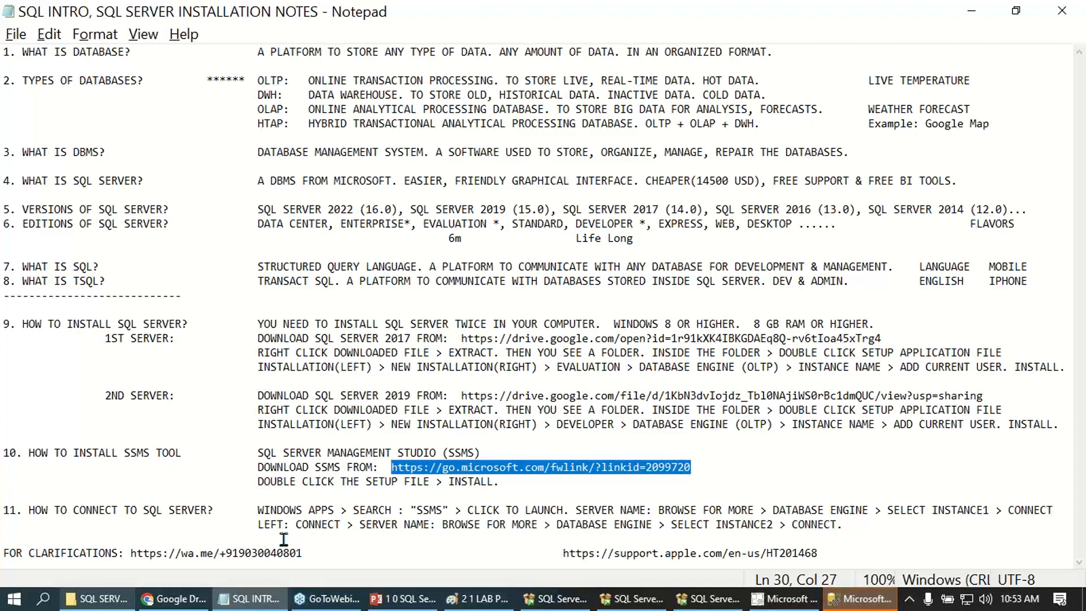
pyautogui.moveTo(258, 511); pyautogui.dragTo(444, 511)
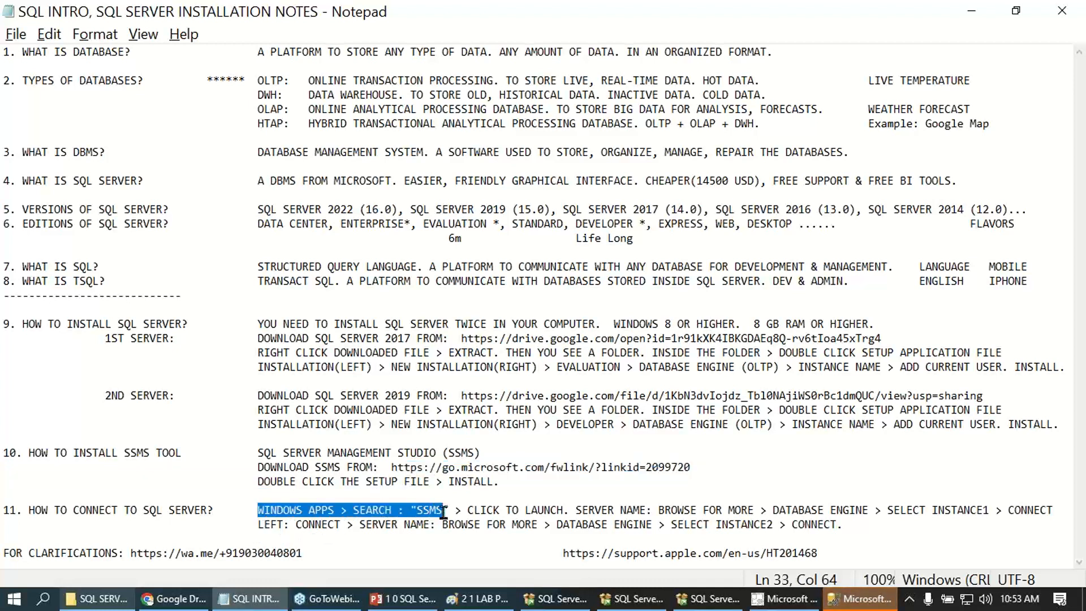
pyautogui.moveTo(577, 511); pyautogui.dragTo(649, 511)
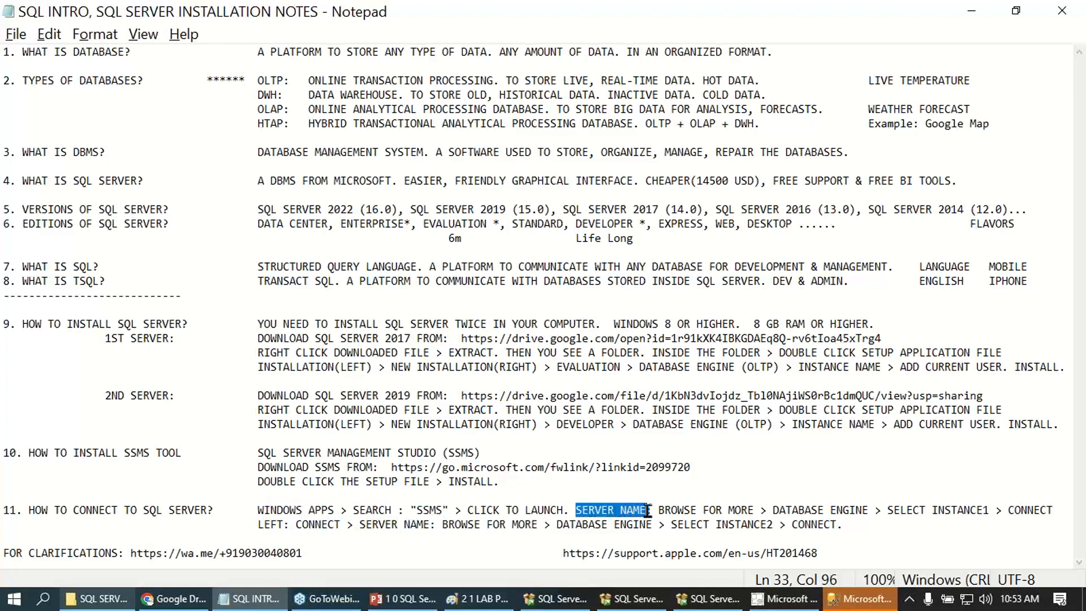
pyautogui.moveTo(104, 338); pyautogui.dragTo(176, 340)
pyautogui.moveTo(104, 395); pyautogui.dragTo(165, 405)
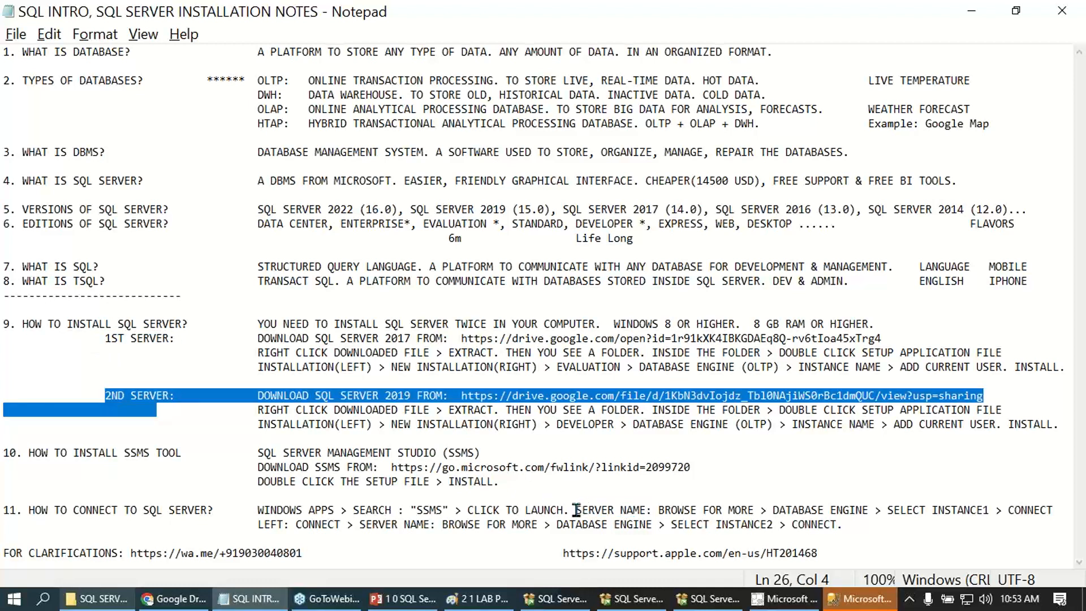
pyautogui.moveTo(577, 511); pyautogui.dragTo(868, 512)
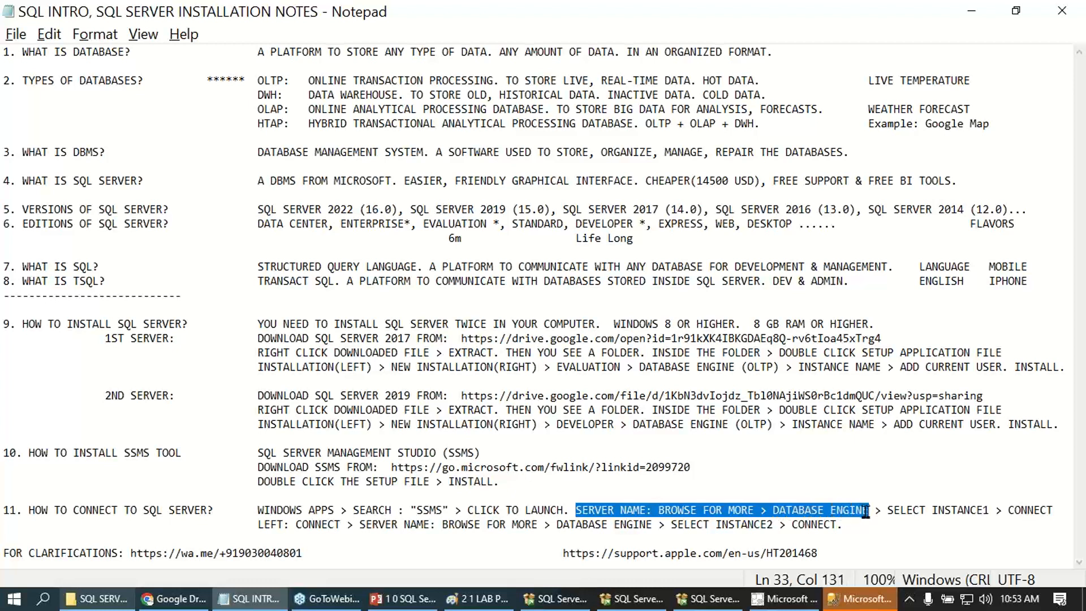
pyautogui.click(799, 512)
pyautogui.moveTo(772, 512); pyautogui.dragTo(874, 512)
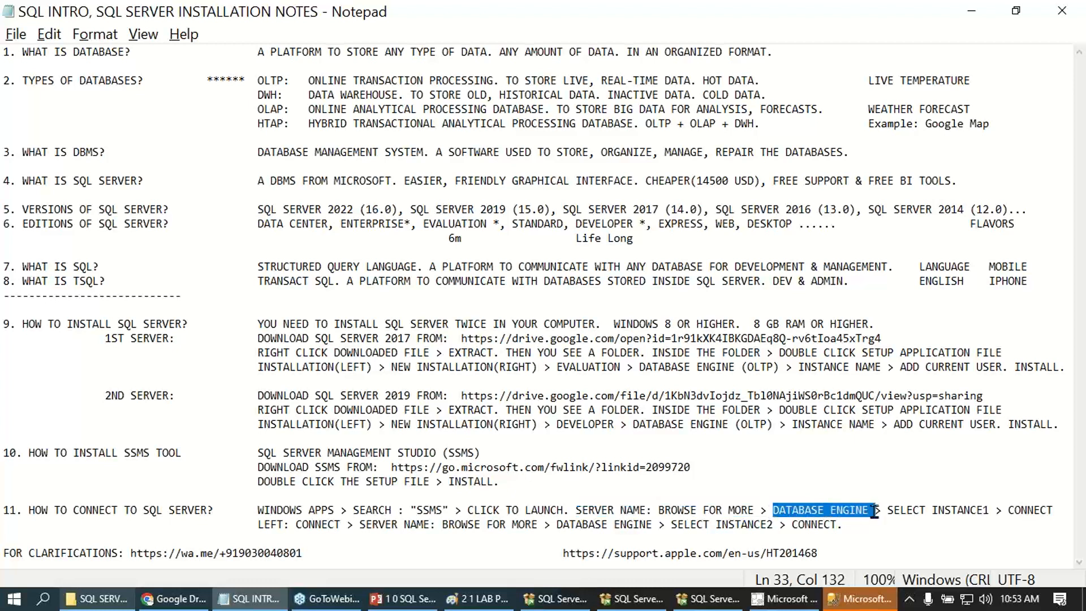
pyautogui.moveTo(639, 369); pyautogui.dragTo(734, 371)
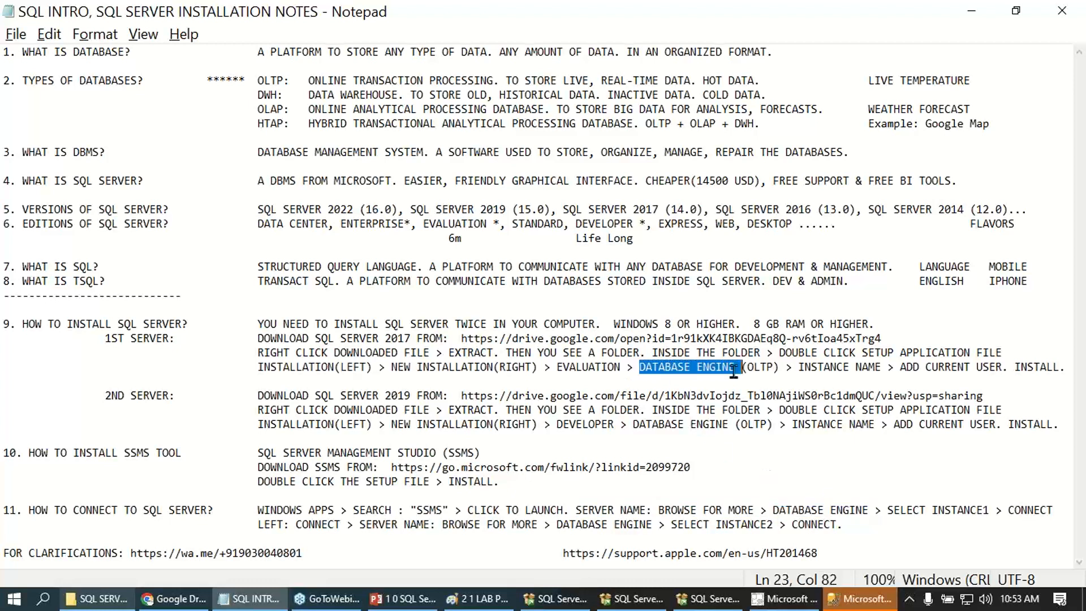
pyautogui.moveTo(633, 424); pyautogui.dragTo(736, 424)
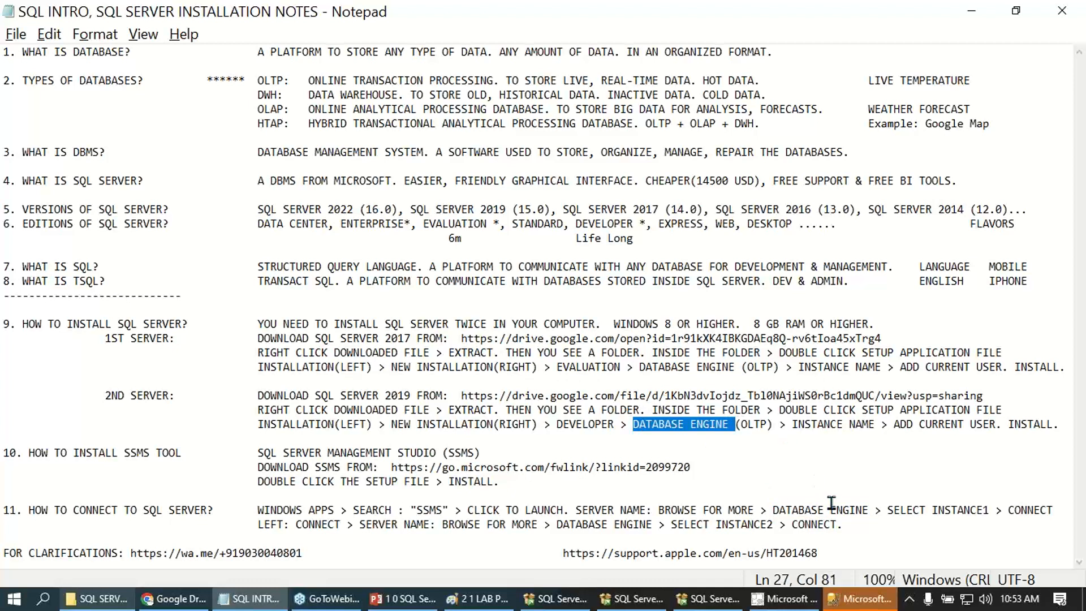
pyautogui.moveTo(887, 511); pyautogui.dragTo(1050, 510)
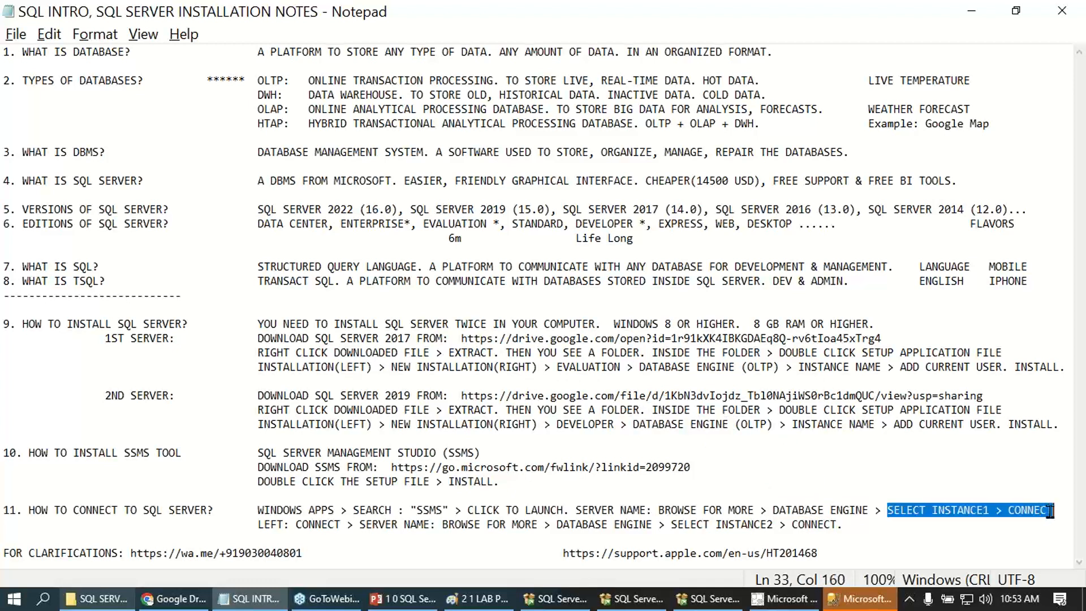
pyautogui.click(877, 604)
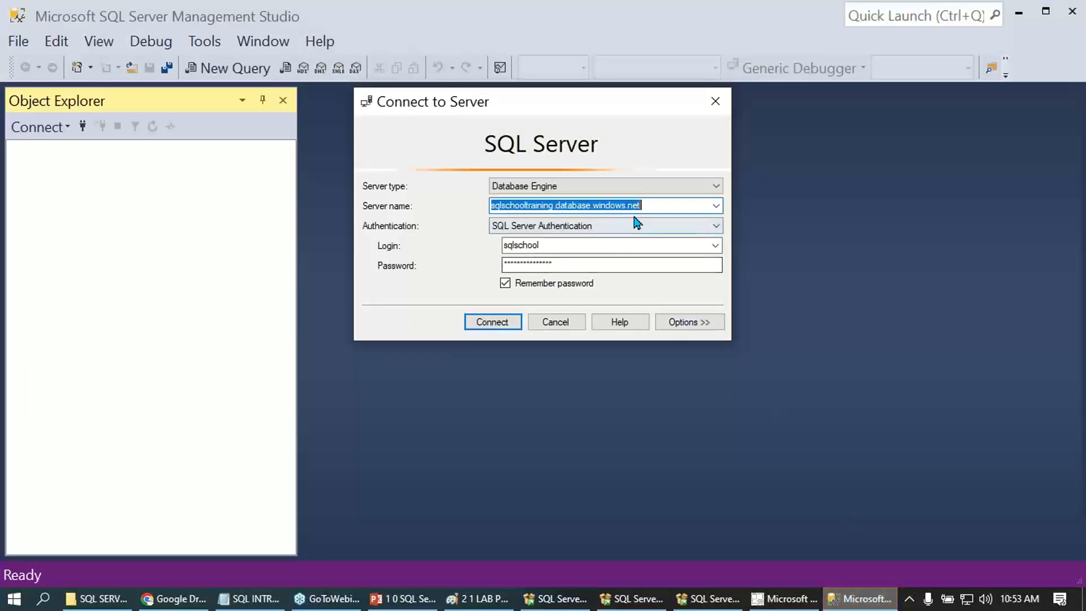
pyautogui.press('Delete')
pyautogui.click(617, 227)
pyautogui.click(576, 237)
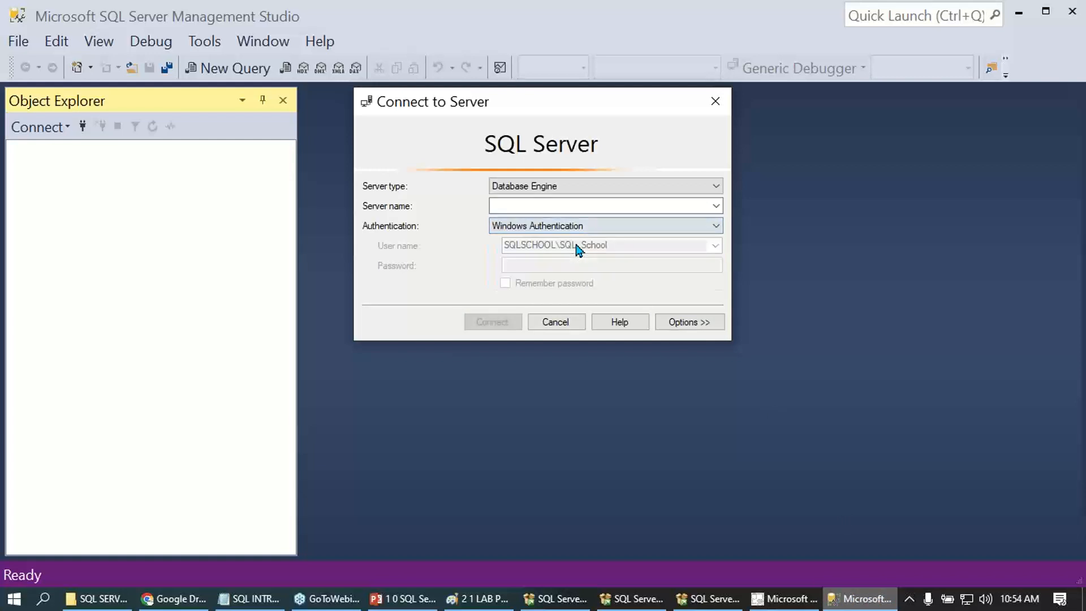
pyautogui.click(557, 323)
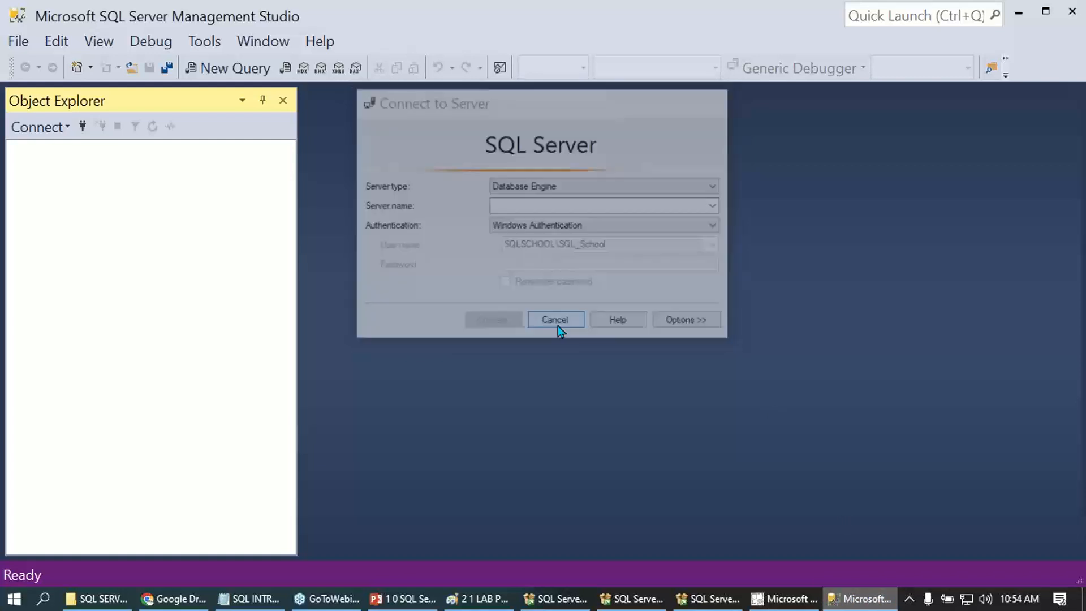
pyautogui.hotkey('alt', 'F4')
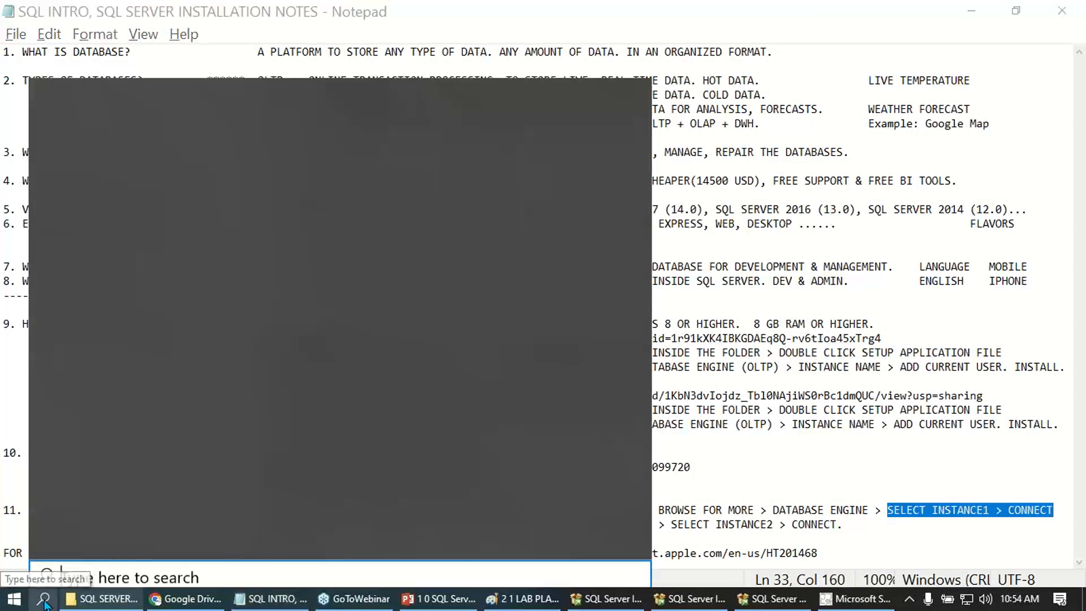
# - Search Windows for SSMS and relaunch Microsoft SQL Server Management Studio 17
pyautogui.click(44, 599)
pyautogui.write('SSMS')
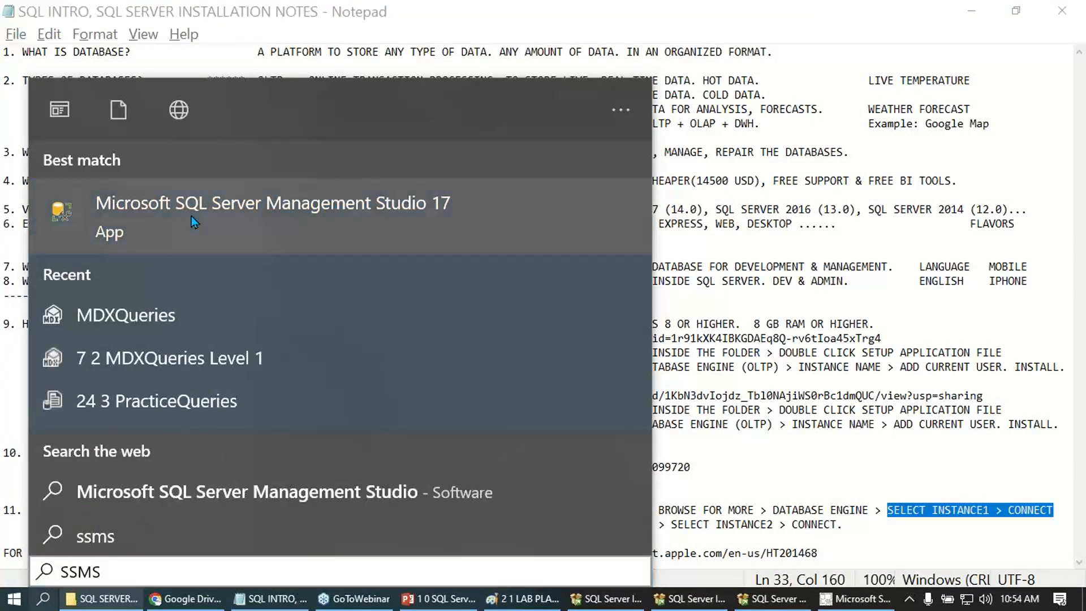
pyautogui.click(192, 217)
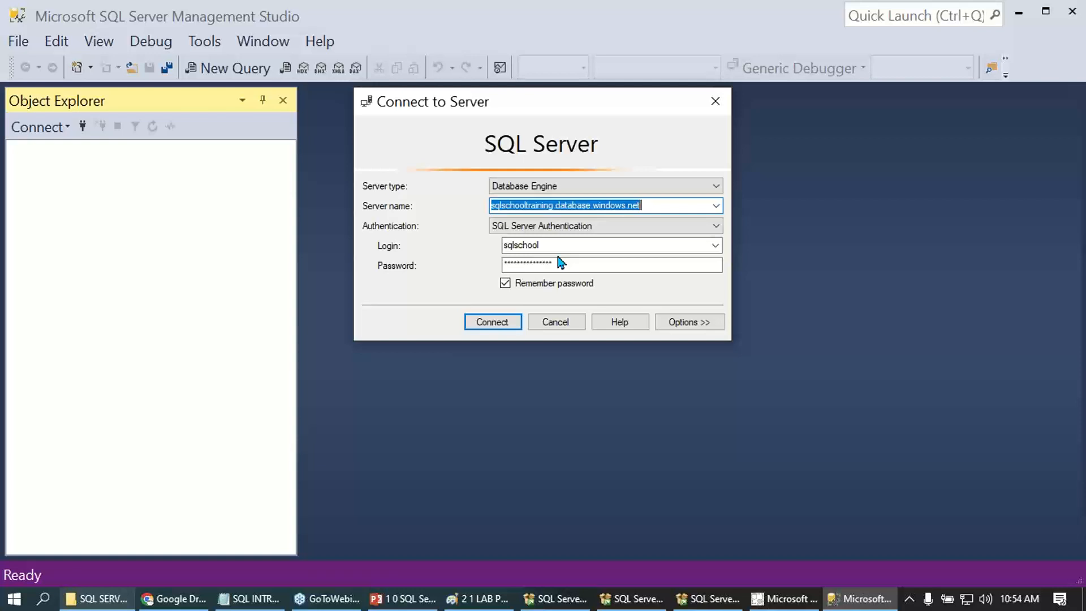
# - Clear the server name in the connection dialog and set the authentication to Windows Authentication
pyautogui.press('Delete')
pyautogui.click(647, 226)
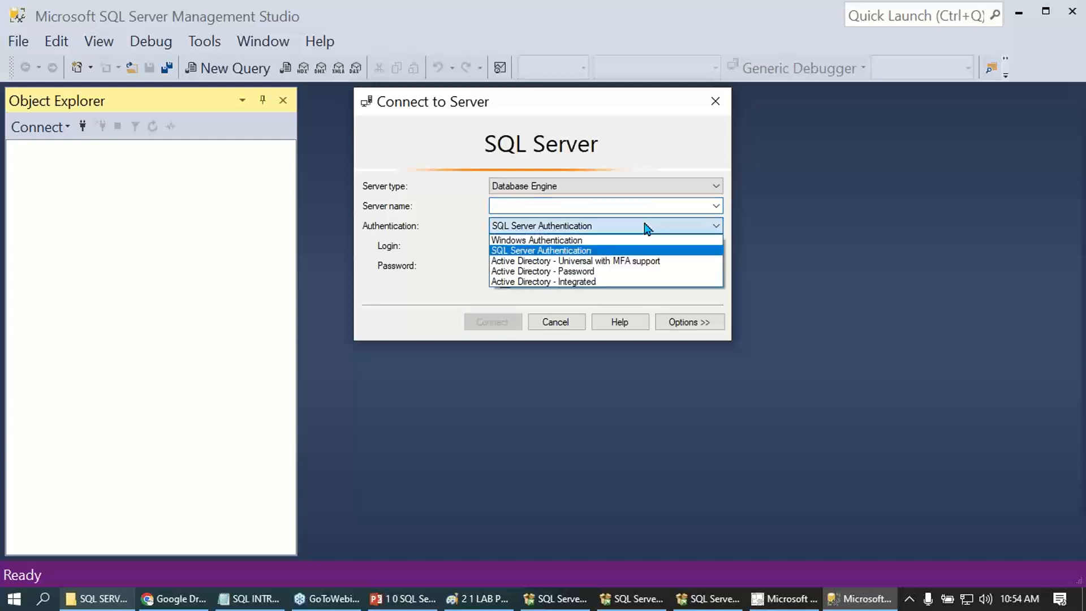
pyautogui.click(634, 240)
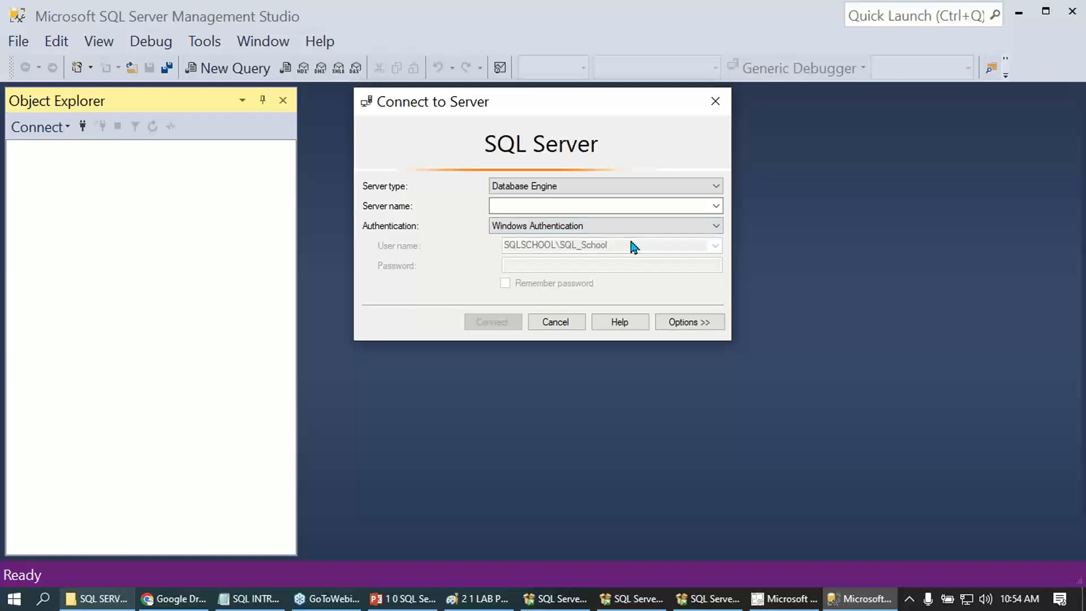
# - Browse the local Database Engine servers, choose SQLSCHOOL\SQLSCHOOLSRV1 and connect to it
pyautogui.click(716, 206)
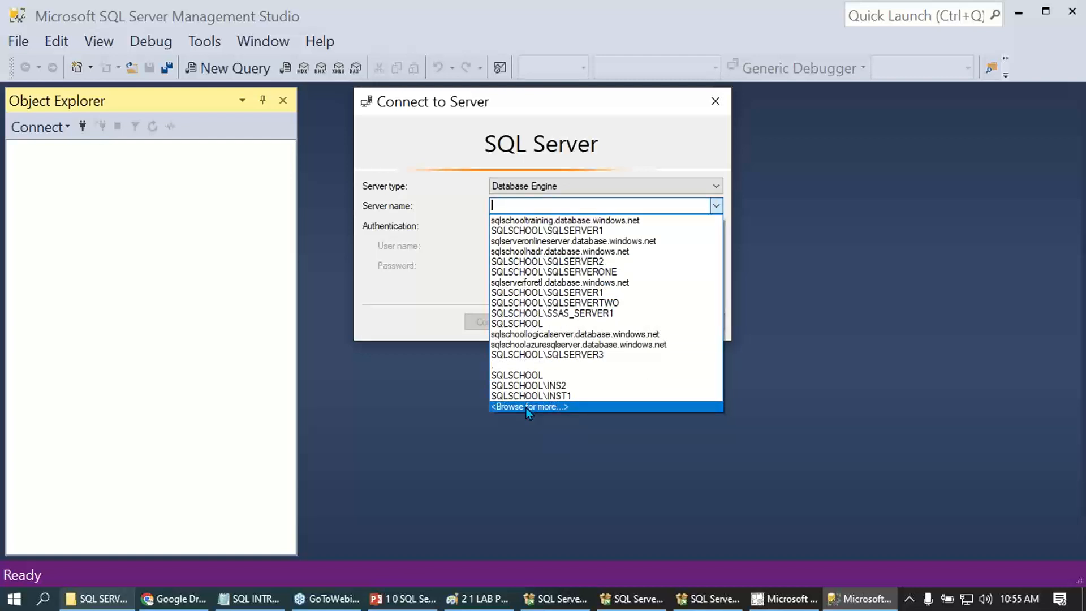
pyautogui.click(525, 407)
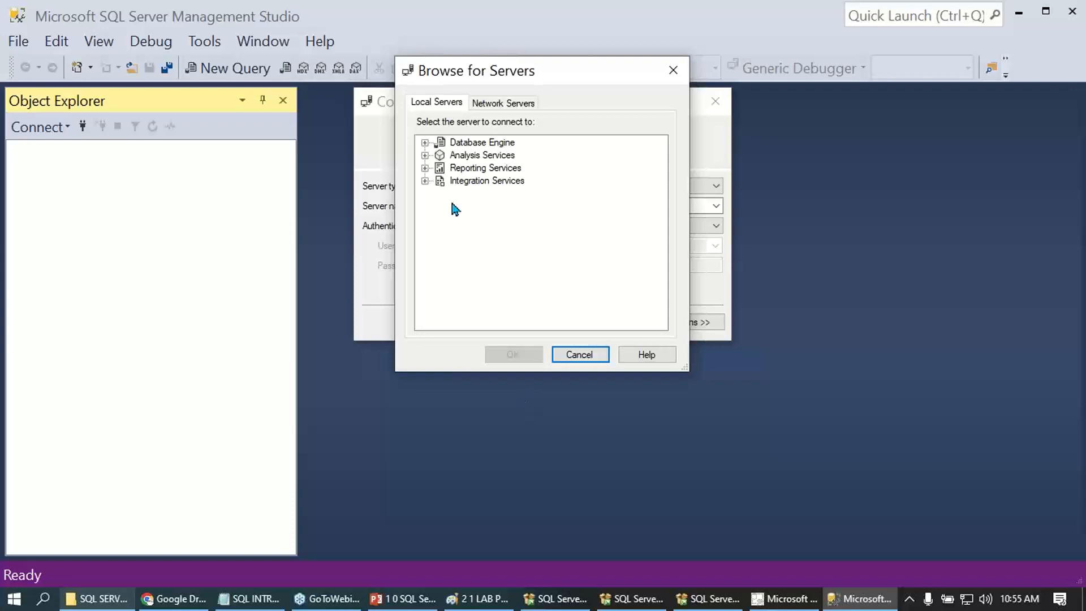
pyautogui.click(425, 142)
pyautogui.moveTo(482, 77); pyautogui.dragTo(788, 127)
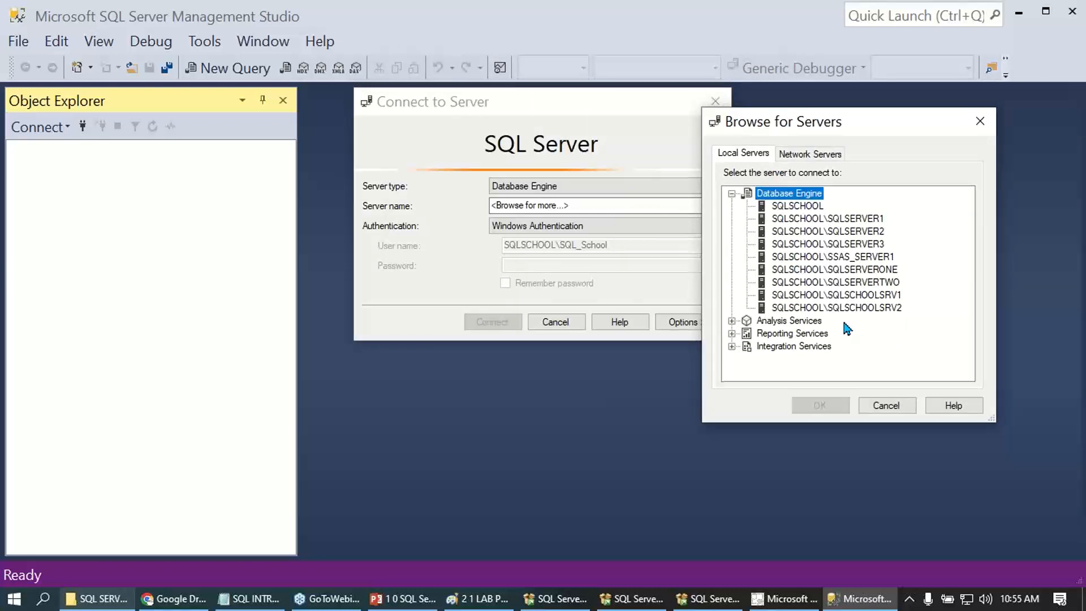
pyautogui.click(847, 297)
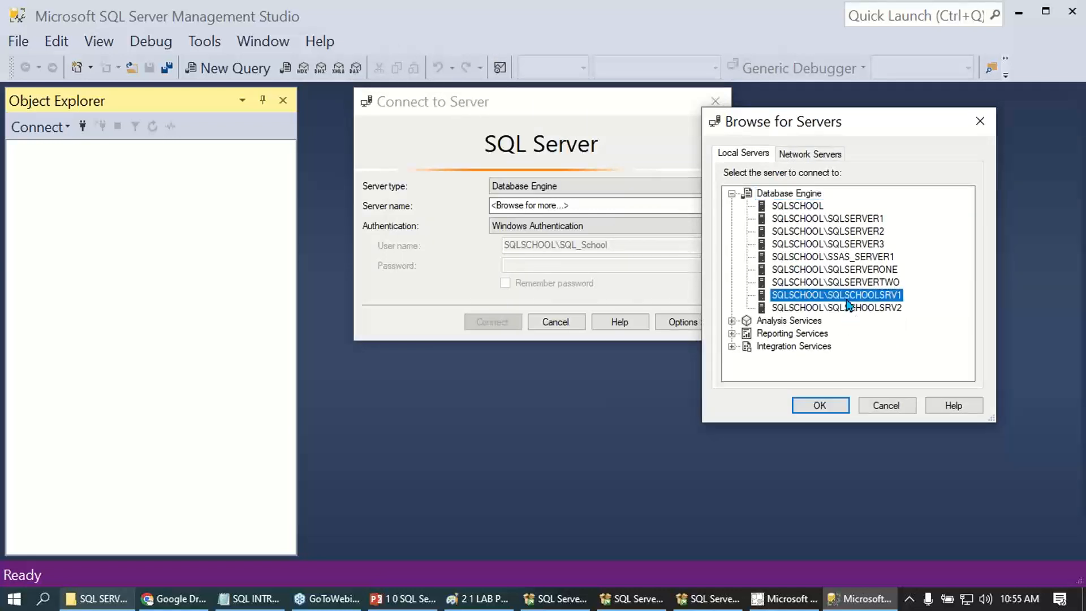
pyautogui.click(823, 405)
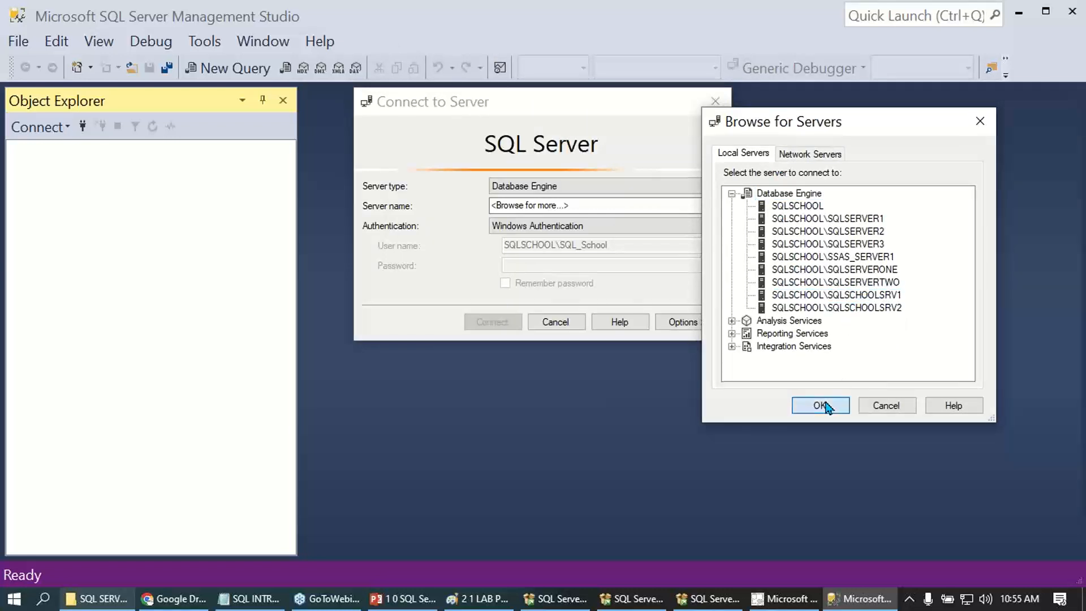
pyautogui.click(492, 327)
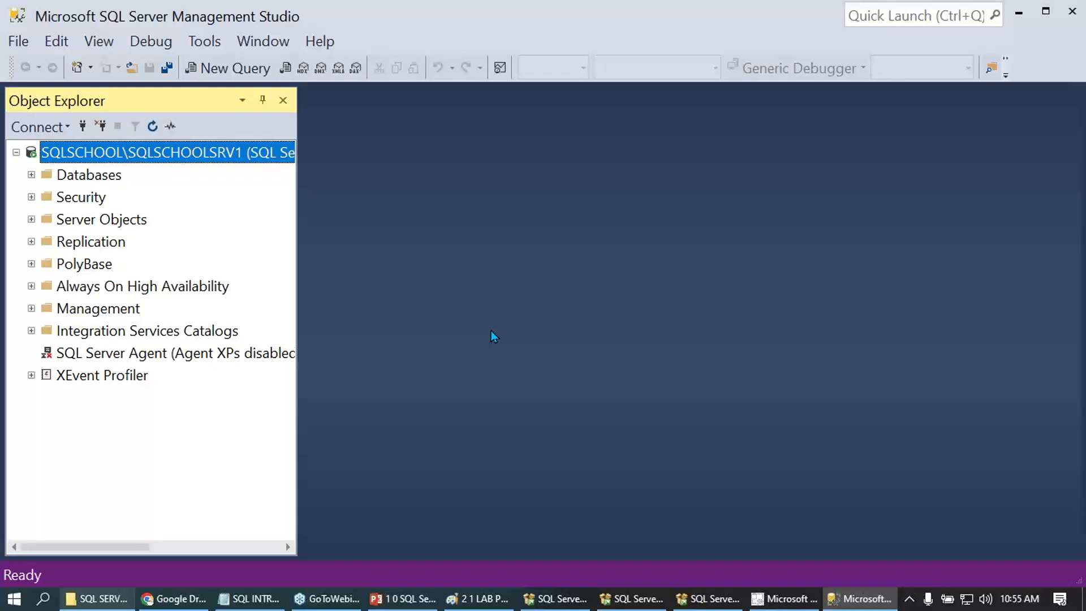
# - Open another Database Engine connection, browse the local servers for SQLSCHOOL\SQLSCHOOLSRV2 and connect to it with Windows Authentication
pyautogui.click(39, 127)
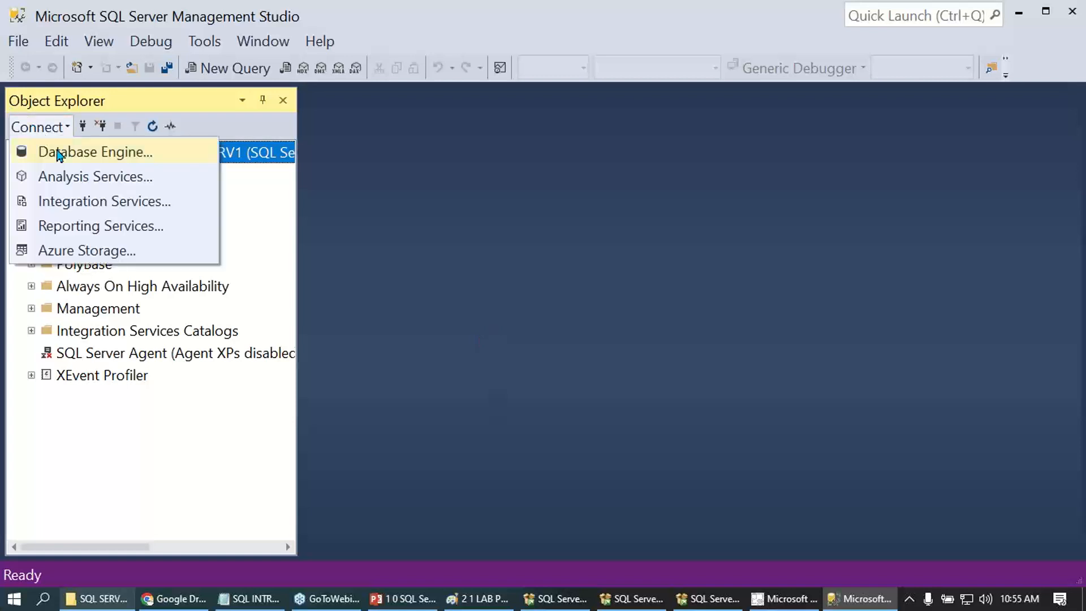
pyautogui.click(68, 159)
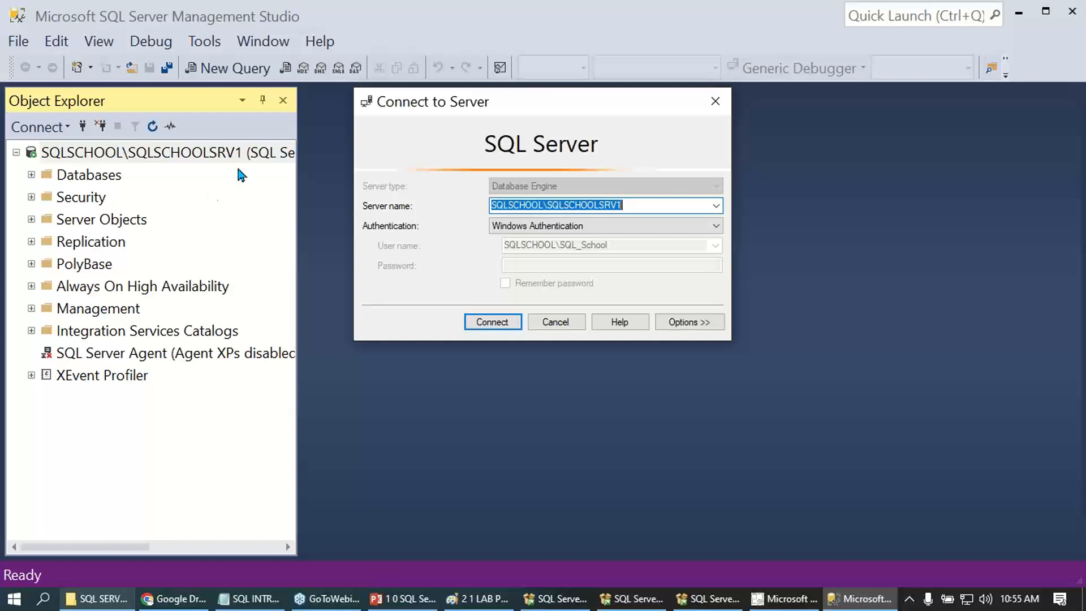
pyautogui.press('BackSpace')
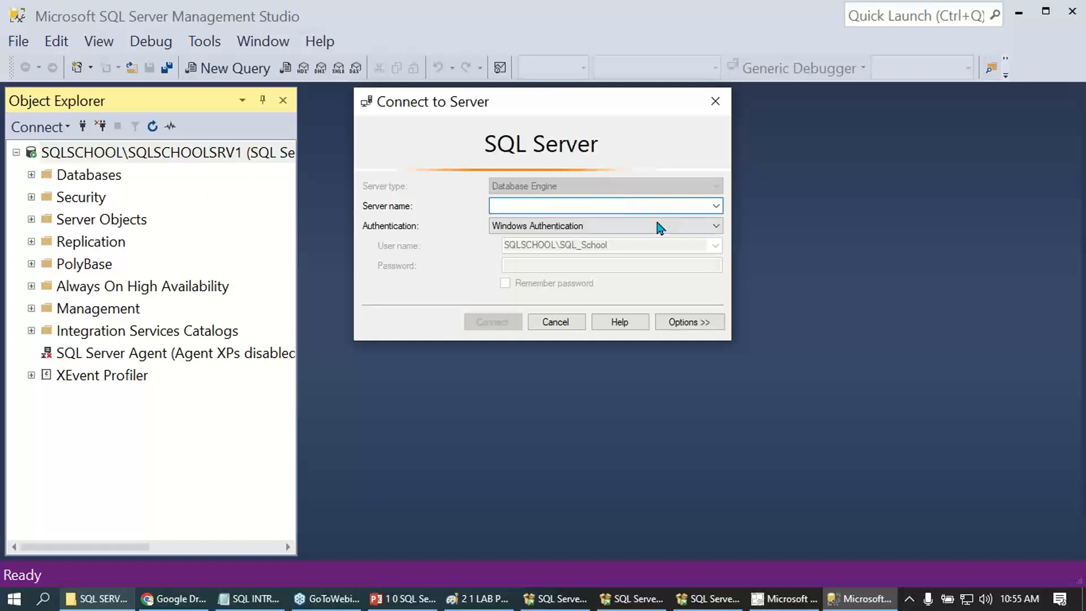
pyautogui.click(716, 206)
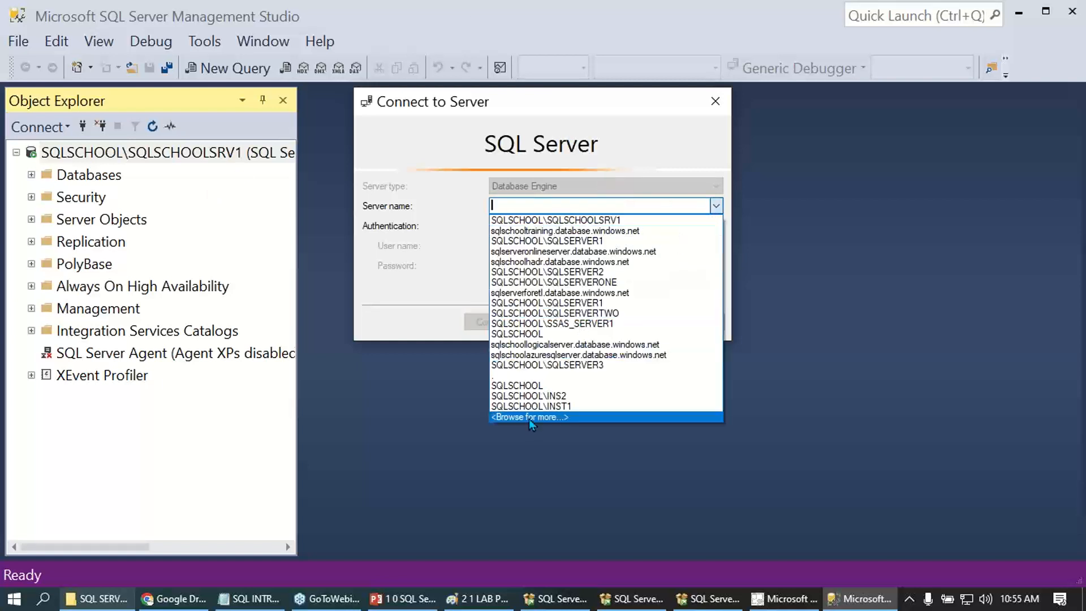
pyautogui.click(529, 417)
pyautogui.moveTo(463, 77); pyautogui.dragTo(736, 109)
pyautogui.click(696, 173)
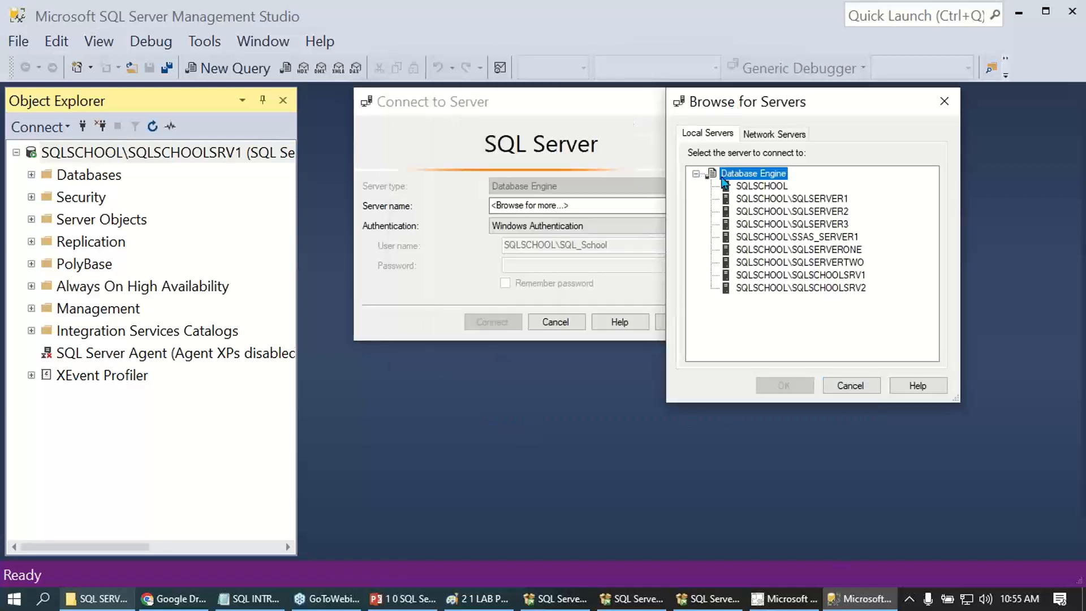
pyautogui.click(783, 276)
pyautogui.click(784, 289)
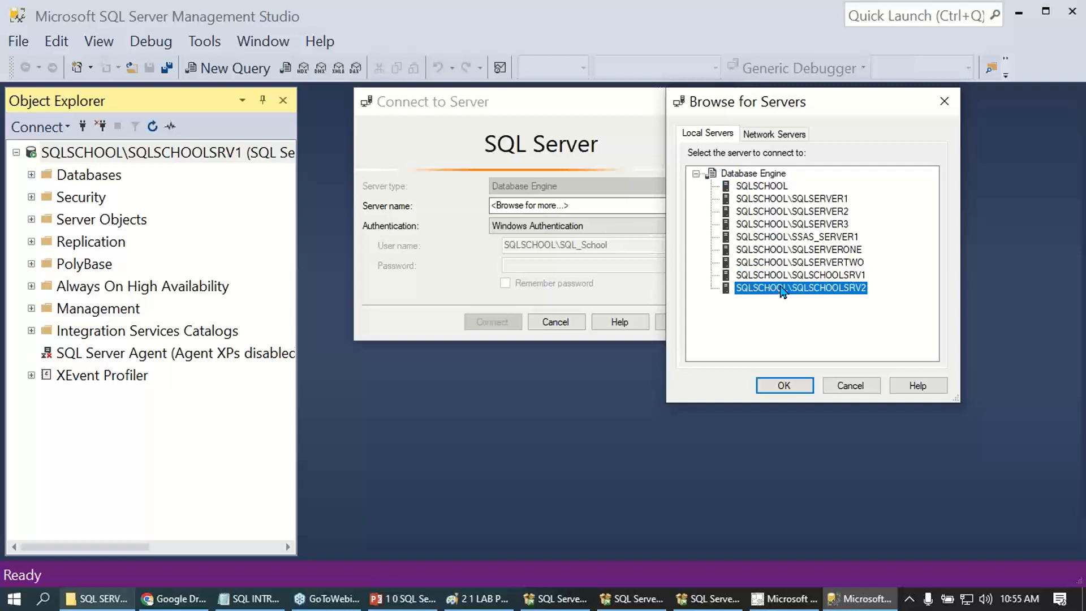
pyautogui.click(784, 386)
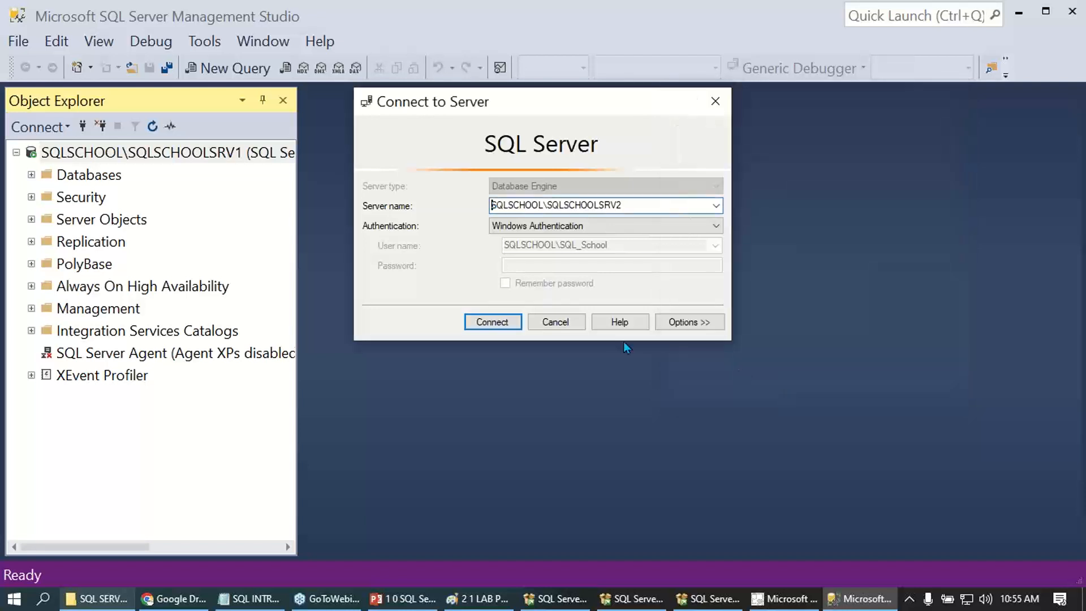
pyautogui.click(492, 322)
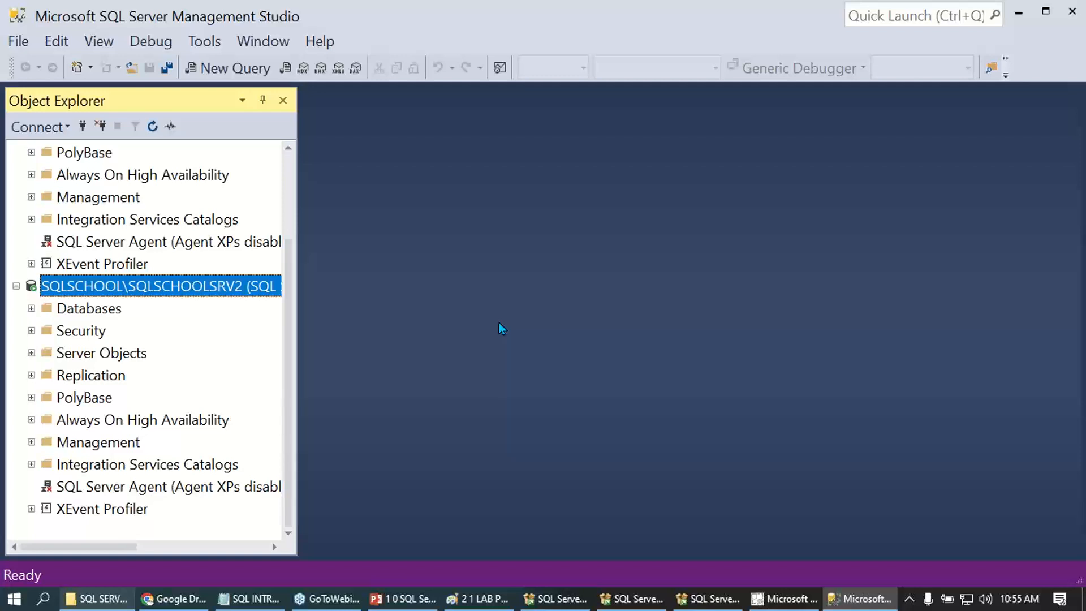
# - Check the SQLSCHOOLSRV1 and SQLSCHOOLSRV2 entries in Object Explorer and collapse both server nodes
pyautogui.scroll(2, 172, 283)
pyautogui.click(155, 153)
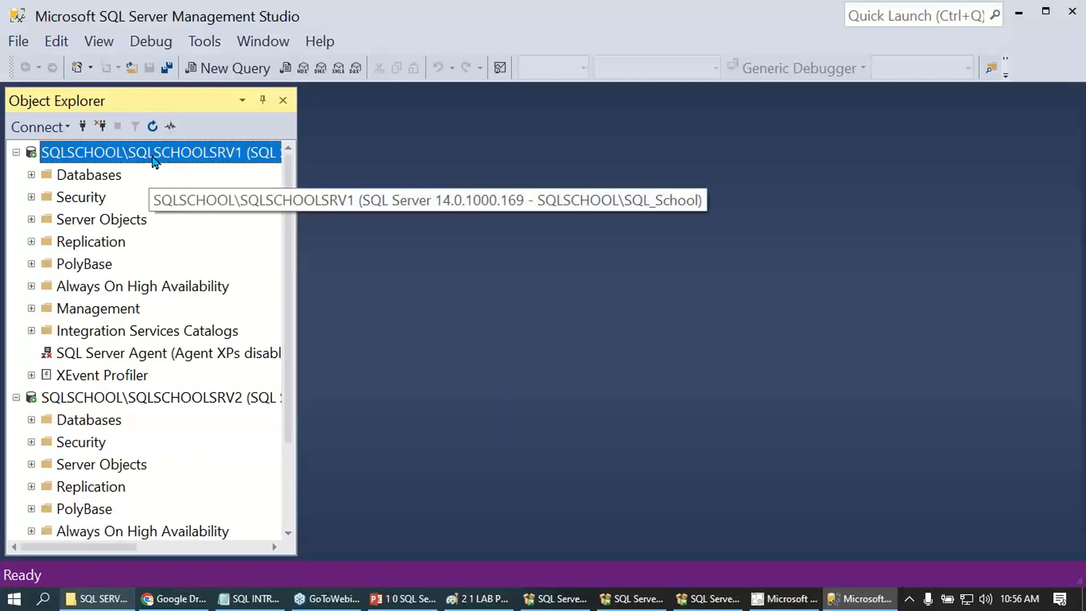
pyautogui.click(122, 398)
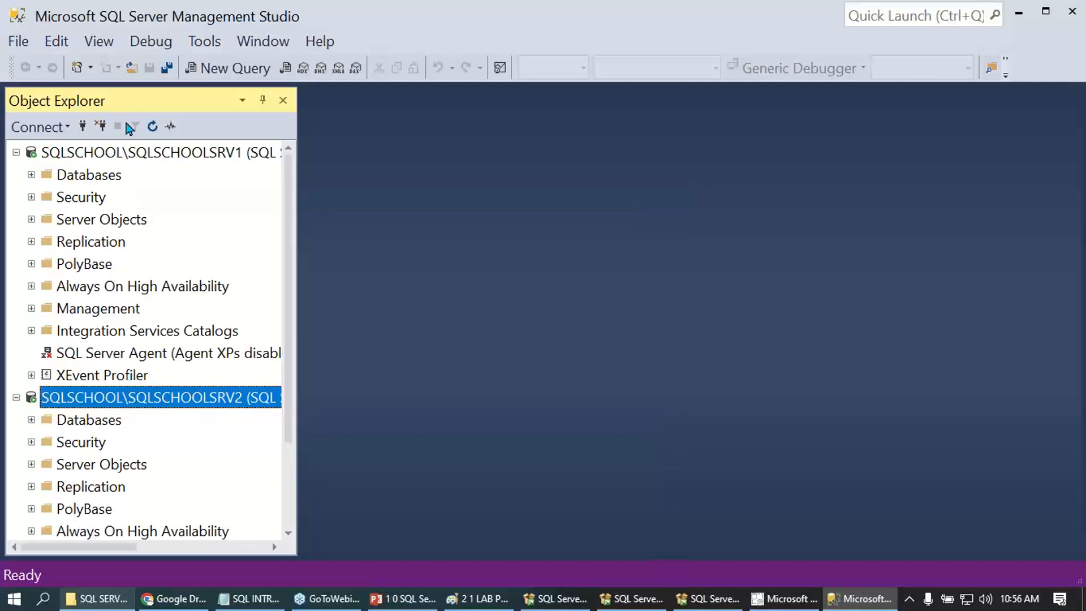
pyautogui.click(119, 156)
pyautogui.doubleClick(118, 153)
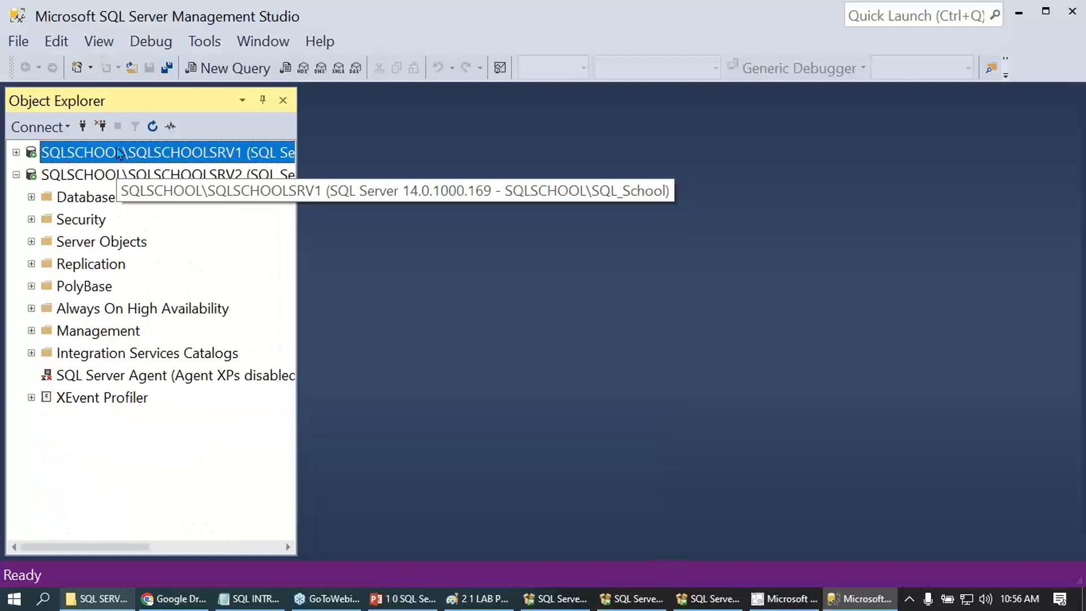
pyautogui.click(120, 176)
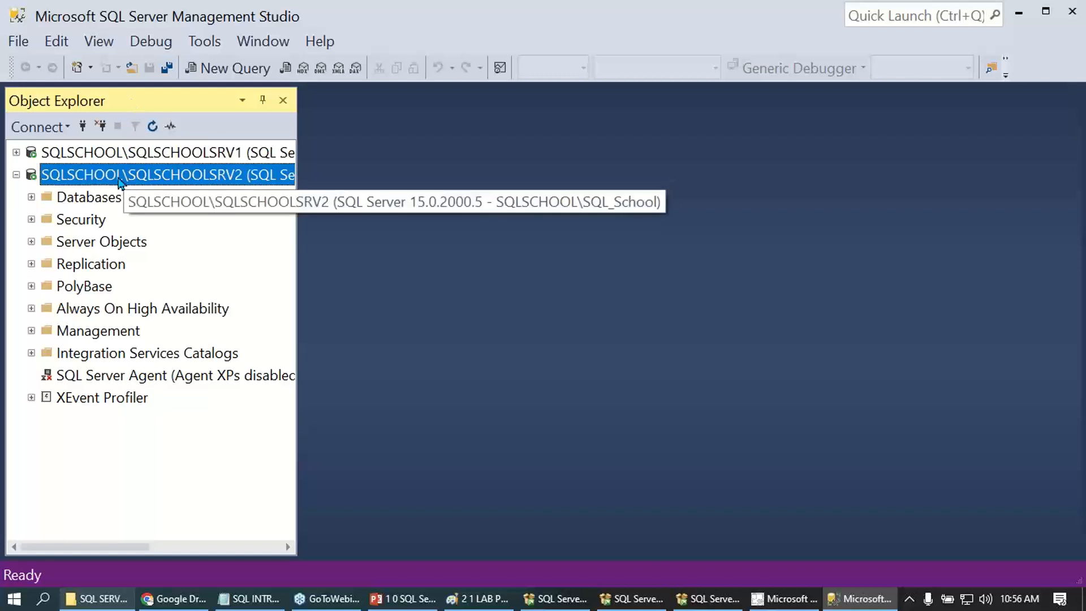
pyautogui.doubleClick(120, 177)
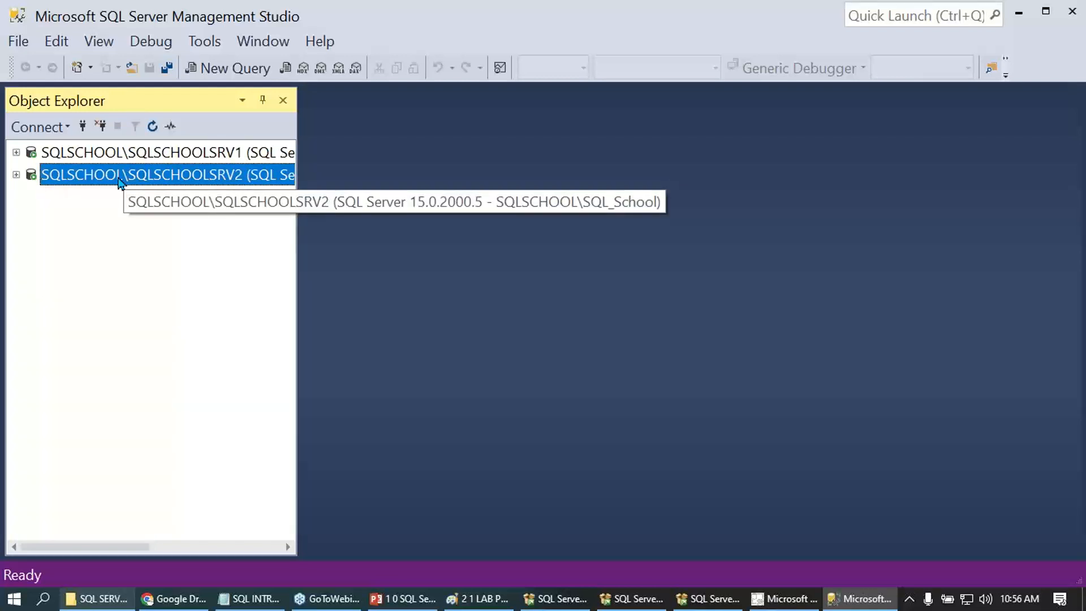
# - Close Management Studio and highlight the WINDOWS APPS > SEARCH : "SSMS" instruction in the installation notes
pyautogui.click(1056, 15)
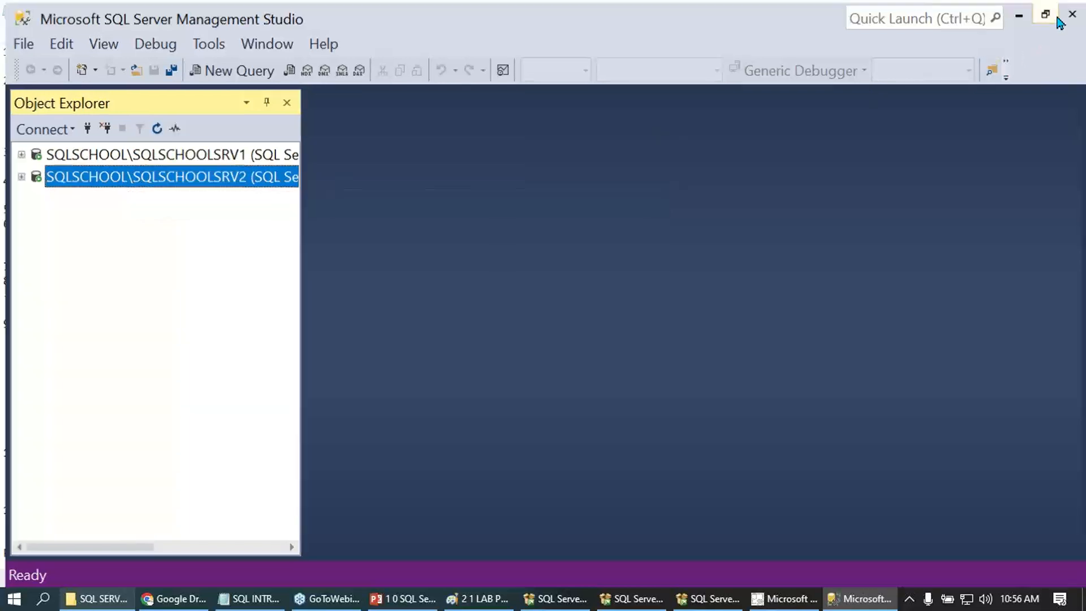
pyautogui.click(1072, 11)
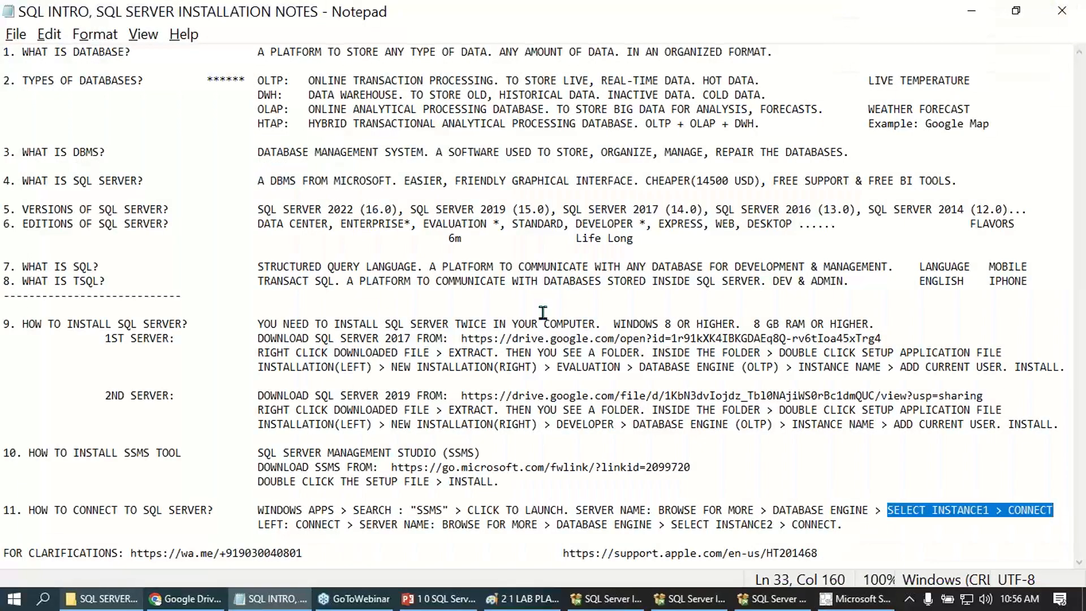
pyautogui.click(260, 509)
pyautogui.moveTo(272, 510); pyautogui.dragTo(450, 512)
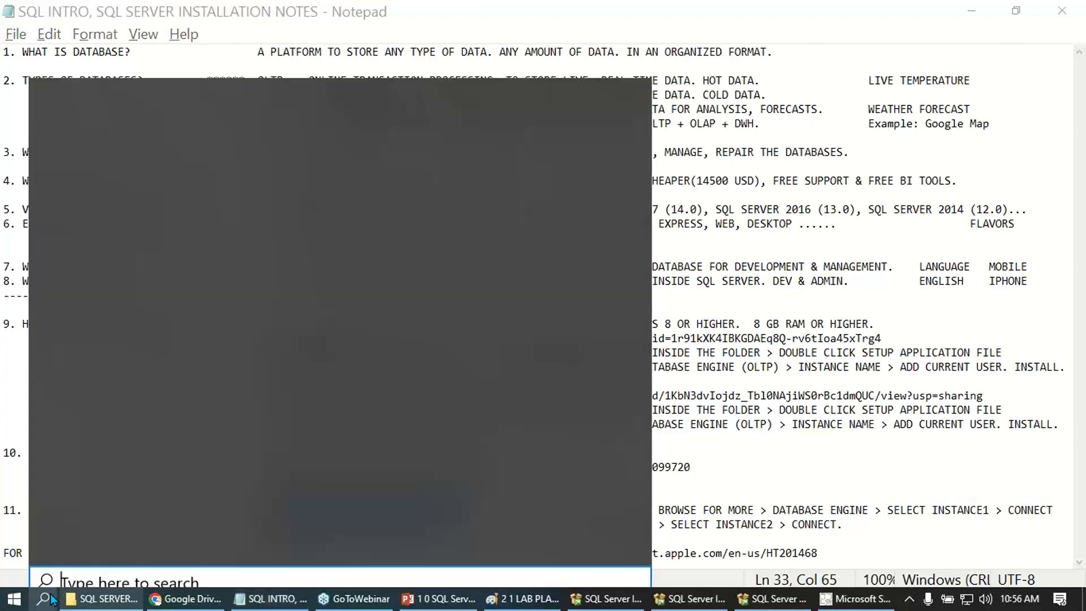
# - Search Windows for SSMS and launch Microsoft SQL Server Management Studio 17 again
pyautogui.click(49, 599)
pyautogui.write('SSMS')
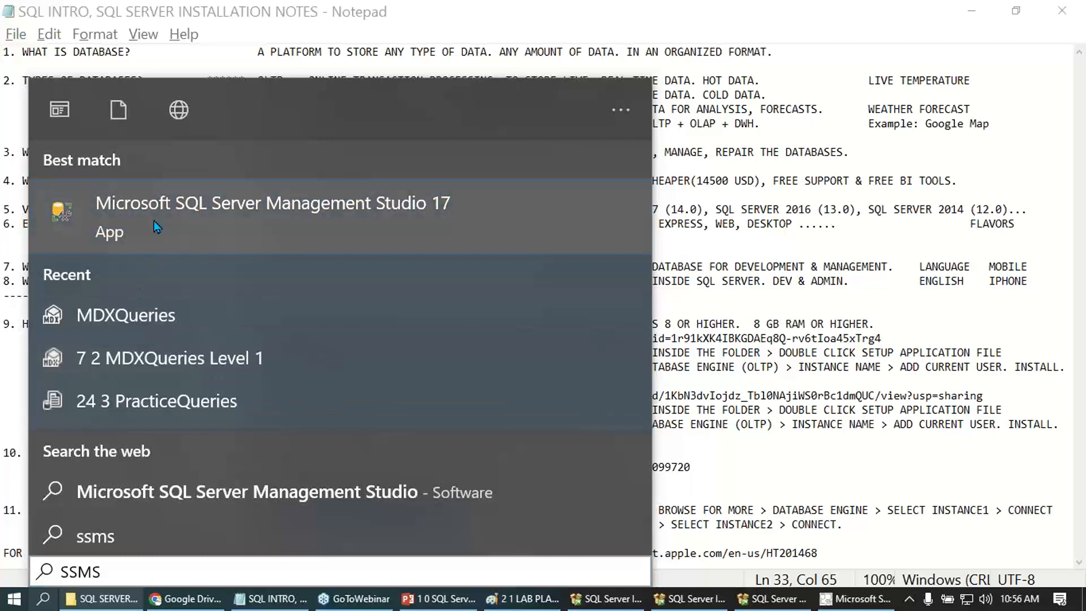
pyautogui.click(154, 220)
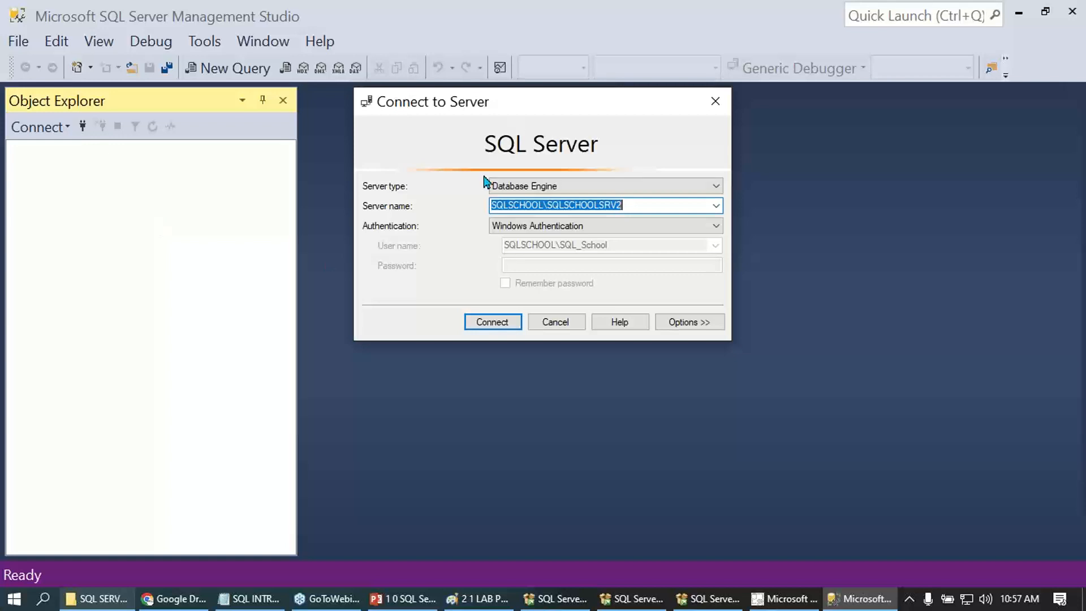
# - Replace the server name by browsing the local Database Engine servers for SQLSCHOOL\SQLSCHOOLSRV1, and connect with Windows Authentication
pyautogui.press('BackSpace')
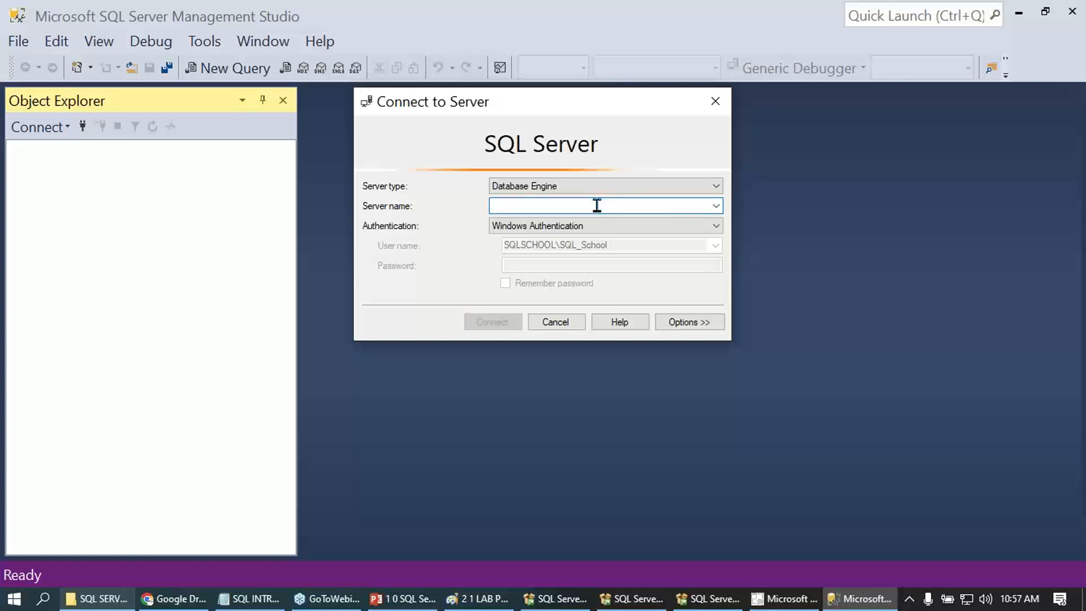
pyautogui.click(715, 207)
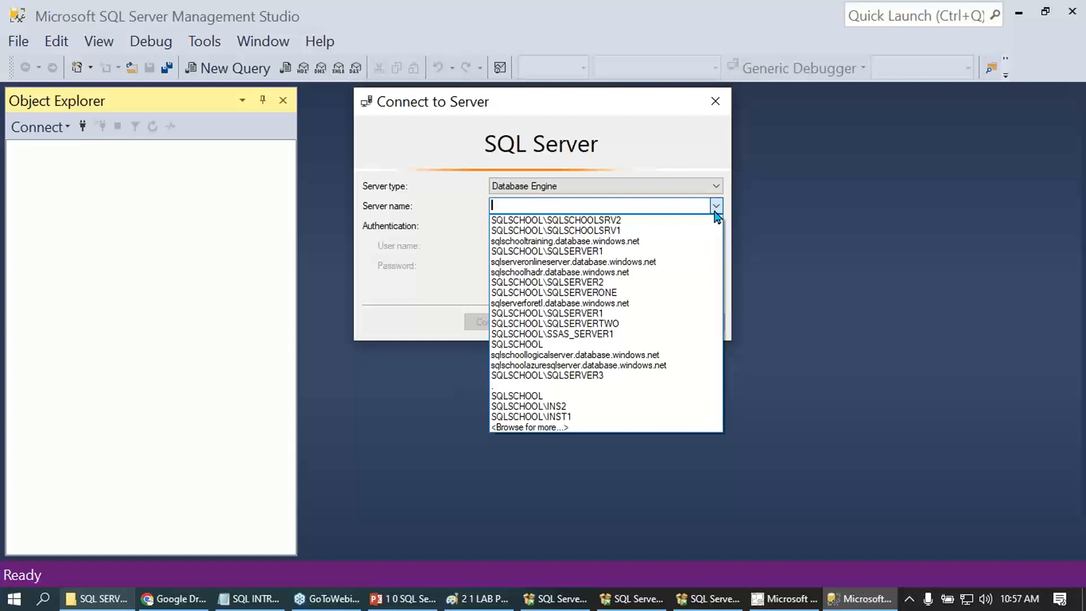
pyautogui.click(563, 432)
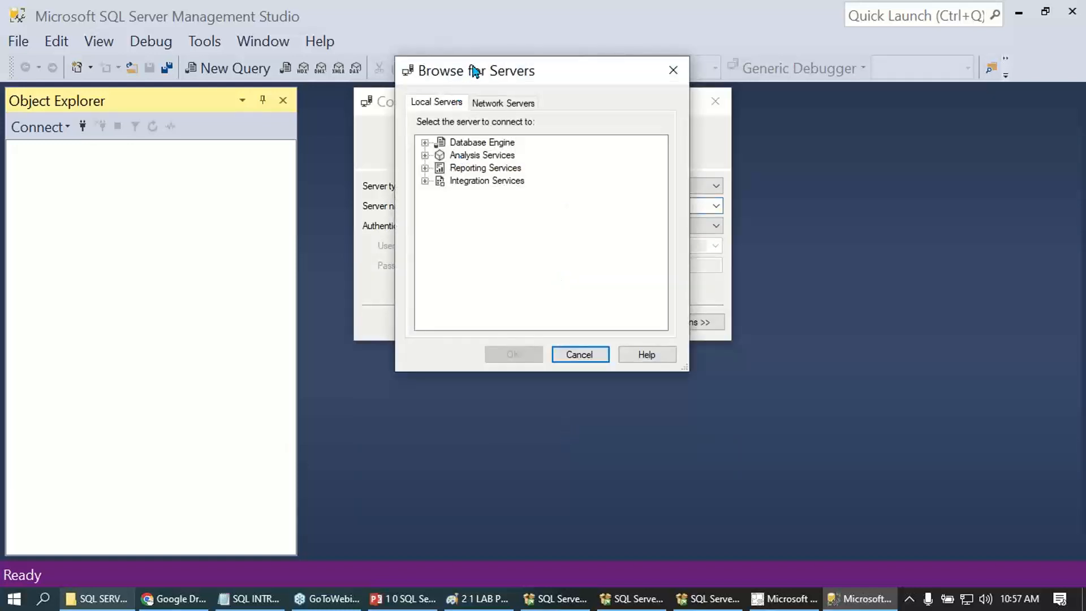
pyautogui.moveTo(476, 71); pyautogui.dragTo(728, 135)
pyautogui.click(677, 207)
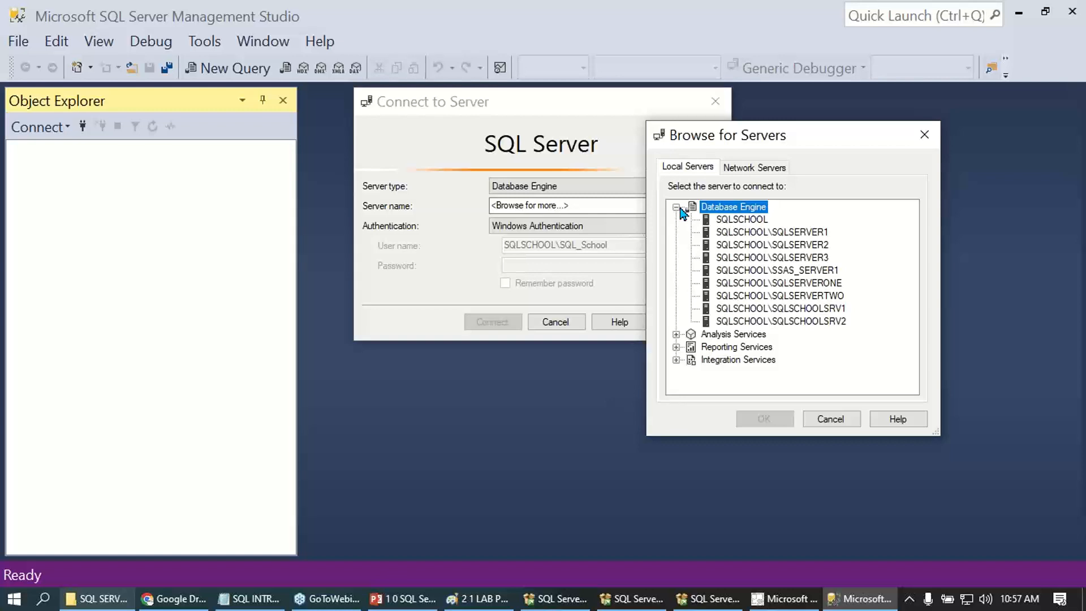
pyautogui.click(796, 312)
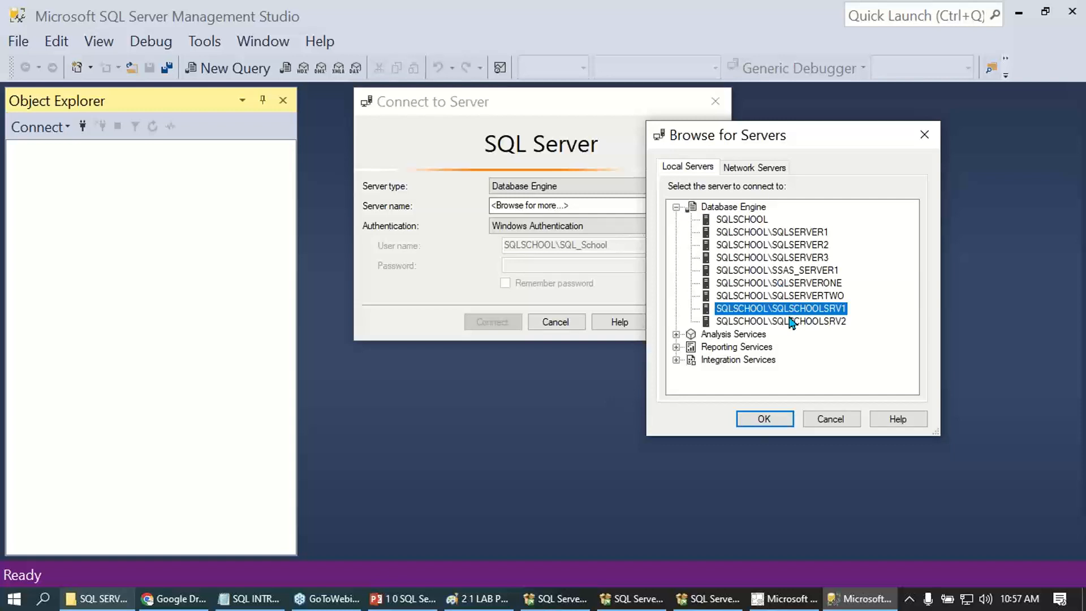
pyautogui.click(764, 419)
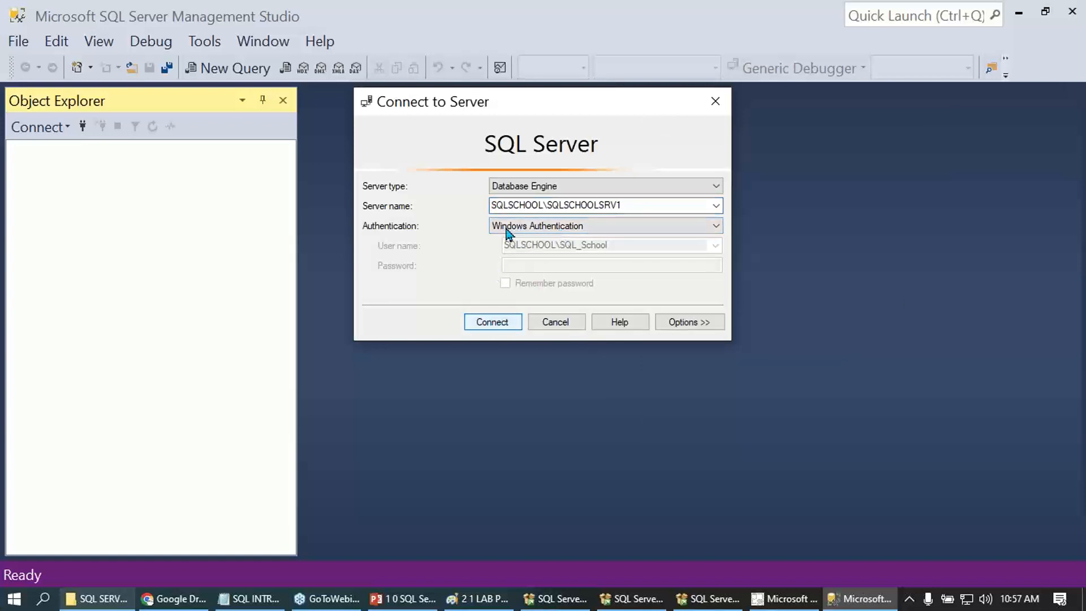
pyautogui.click(483, 323)
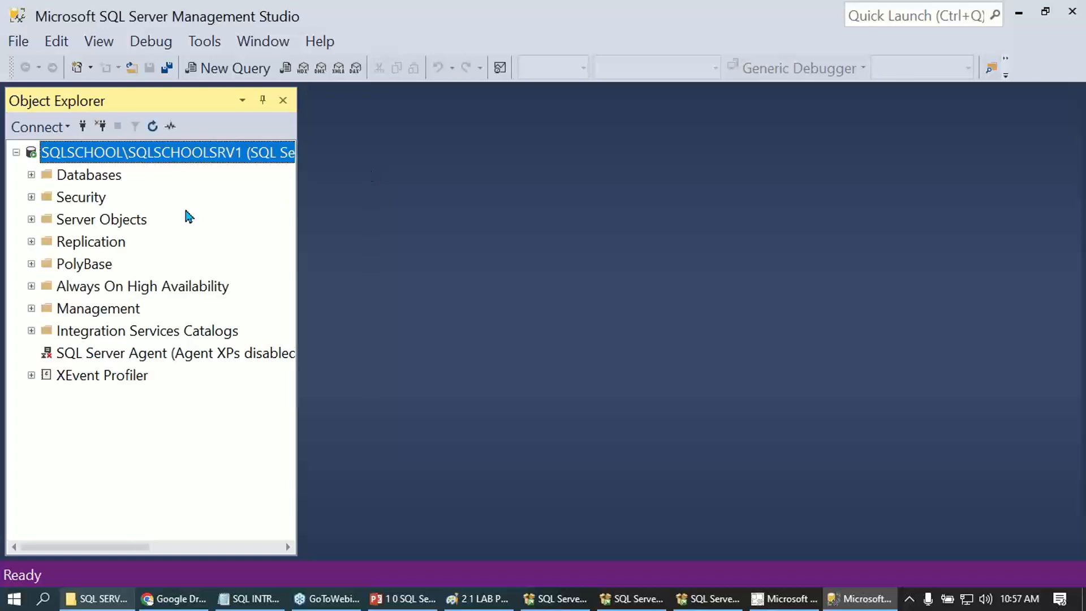
# - Check which Windows account is currently signed in and return to Management Studio
pyautogui.press('super')
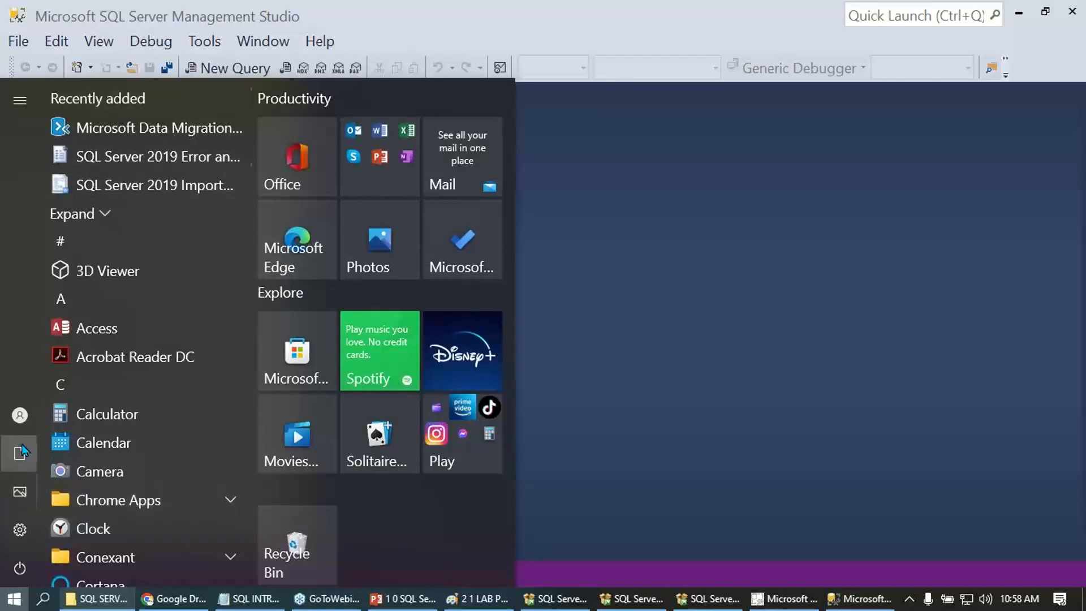
pyautogui.moveTo(72, 426)
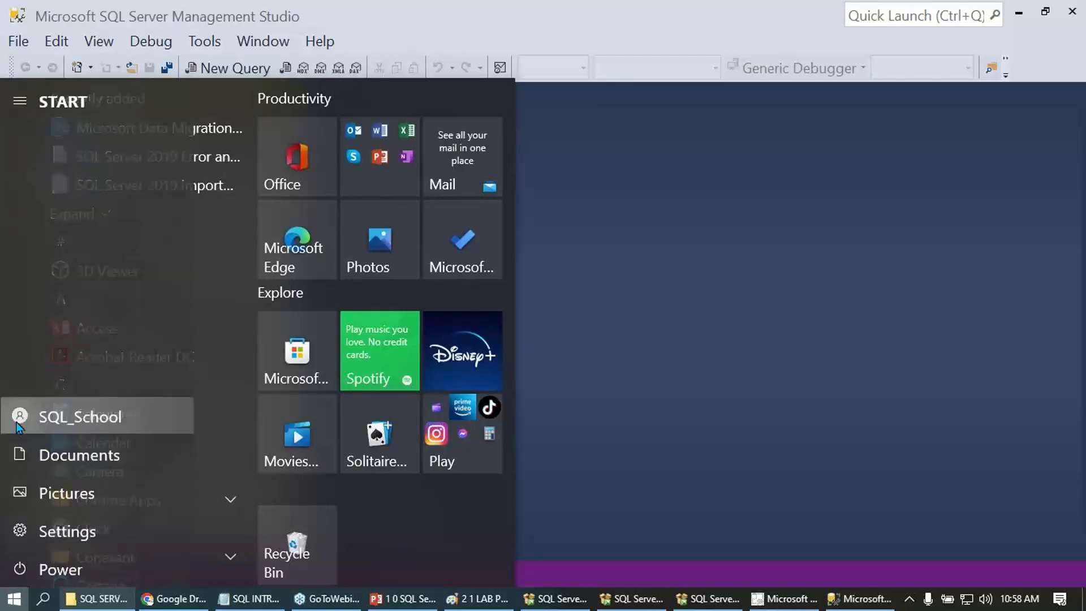
pyautogui.click(74, 419)
pyautogui.click(494, 304)
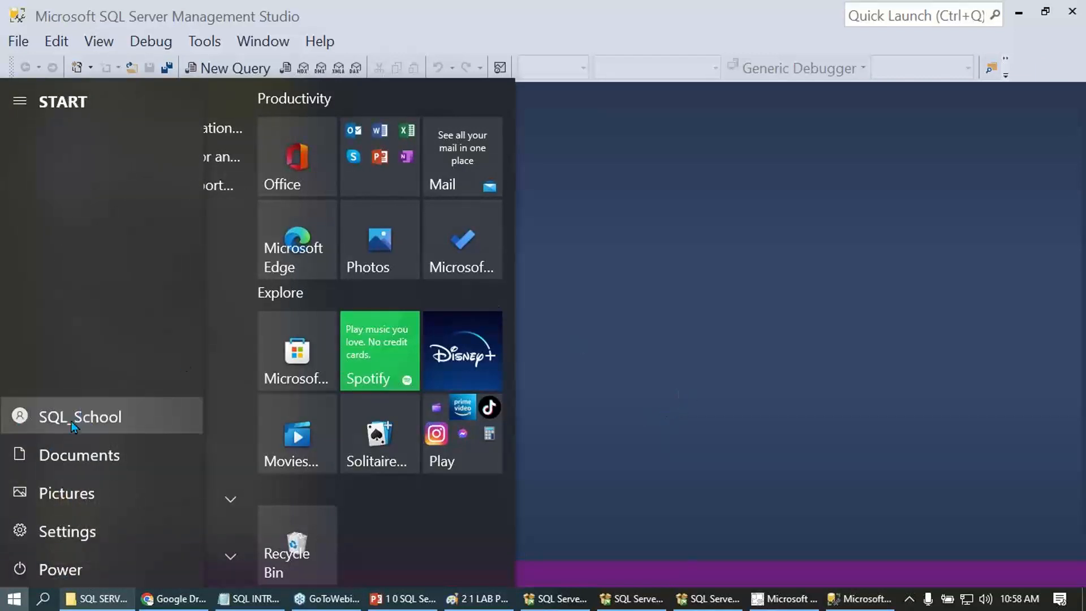
pyautogui.click(761, 318)
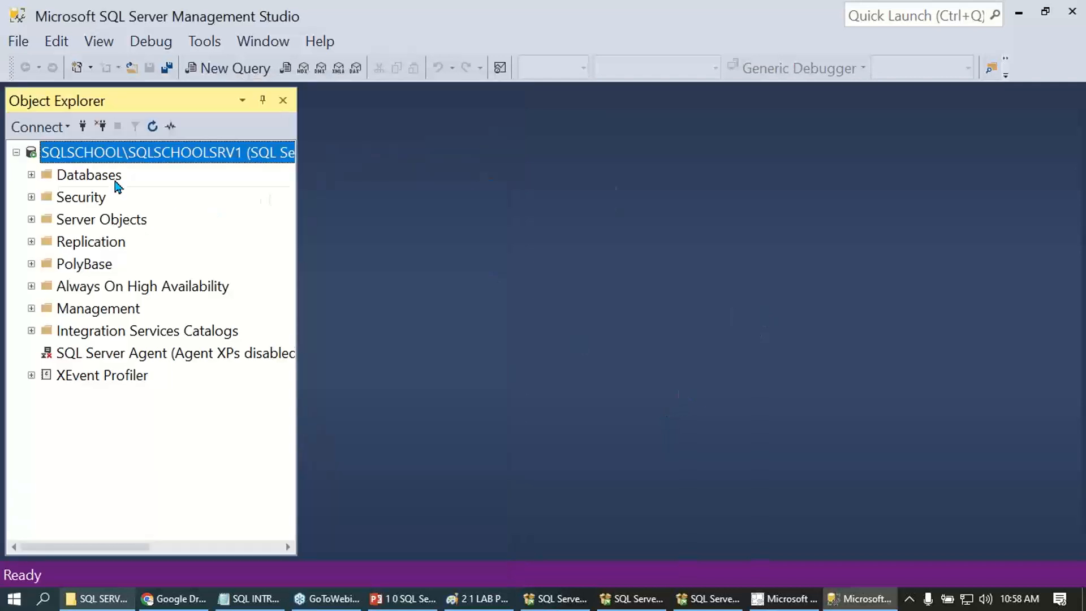
# - Add a second Database Engine connection to SQLSCHOOL\SQLSCHOOLSRV2, picked from the local servers, using Windows Authentication
pyautogui.click(38, 127)
pyautogui.click(63, 151)
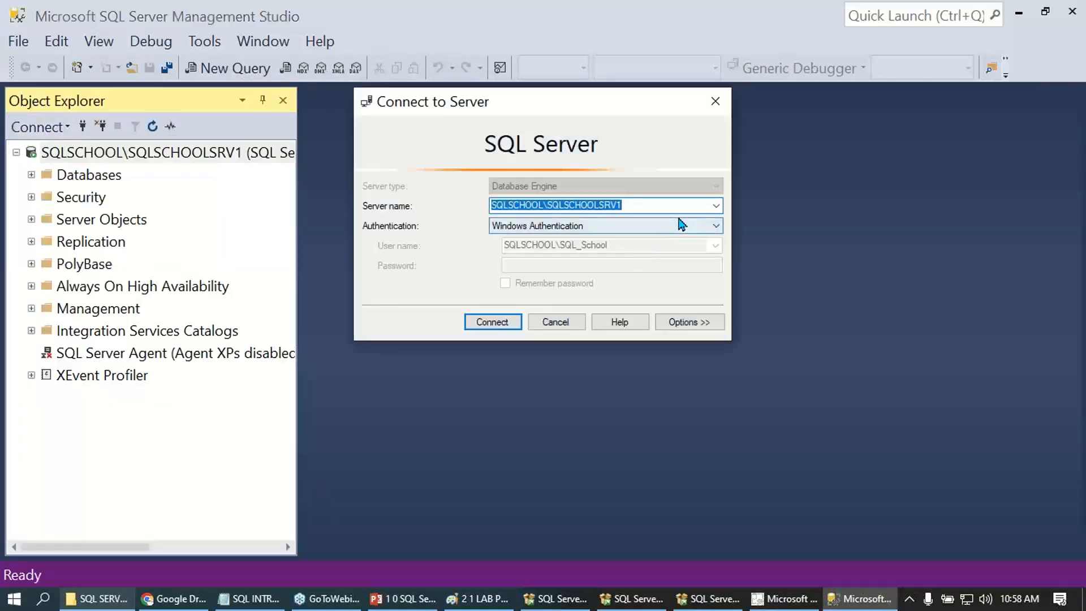
pyautogui.click(715, 207)
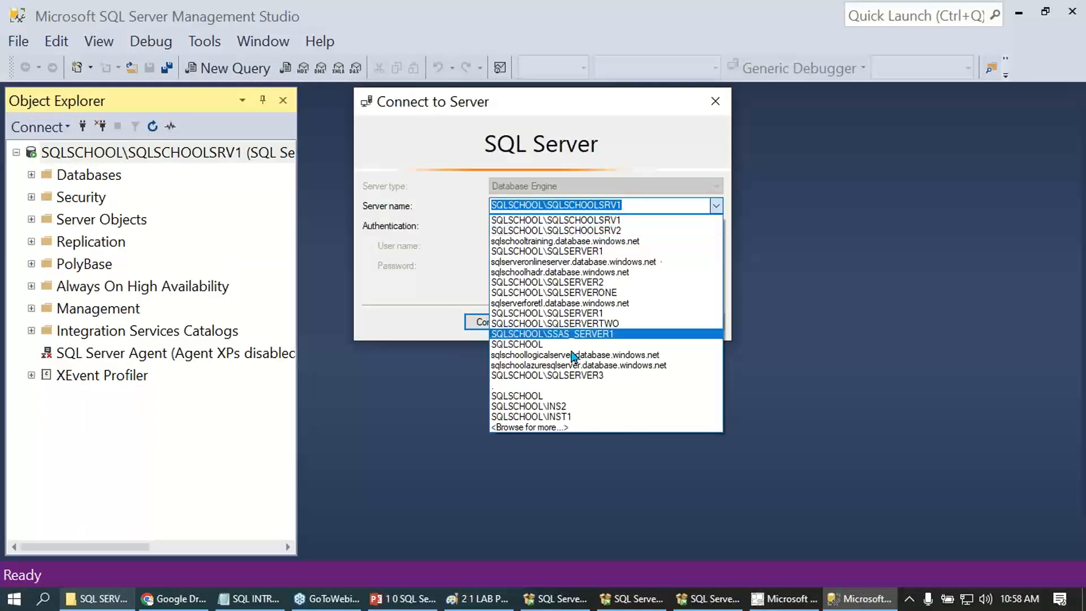
pyautogui.click(542, 428)
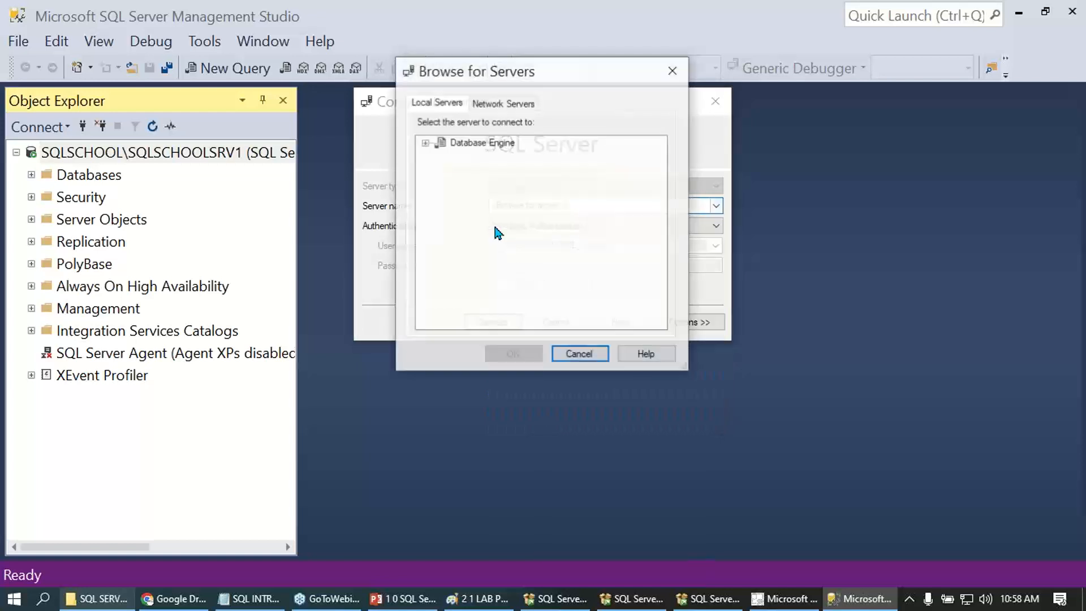
pyautogui.click(425, 143)
pyautogui.click(528, 258)
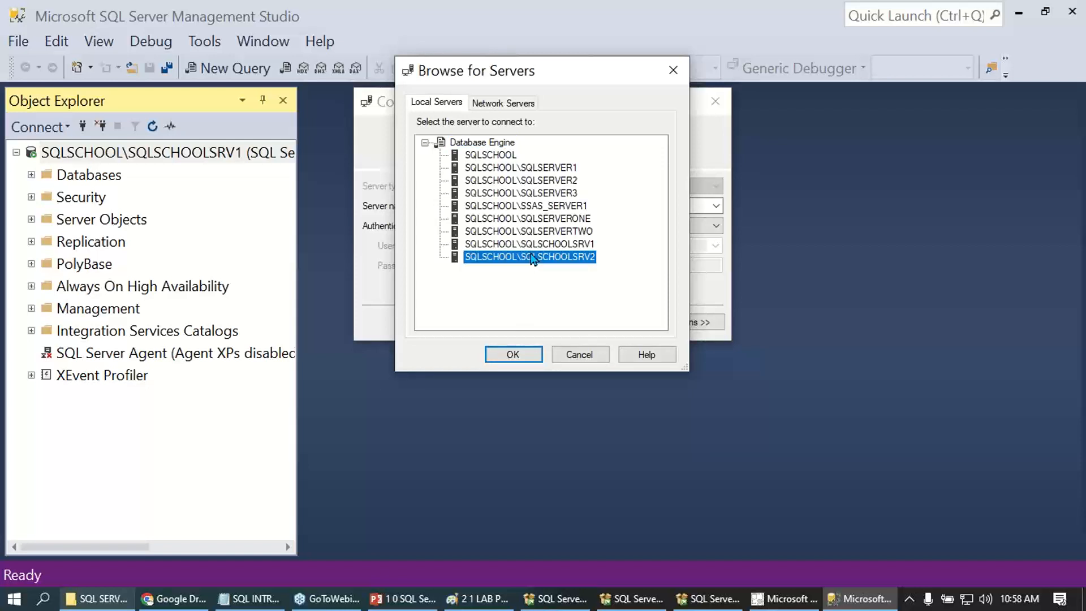
pyautogui.click(514, 354)
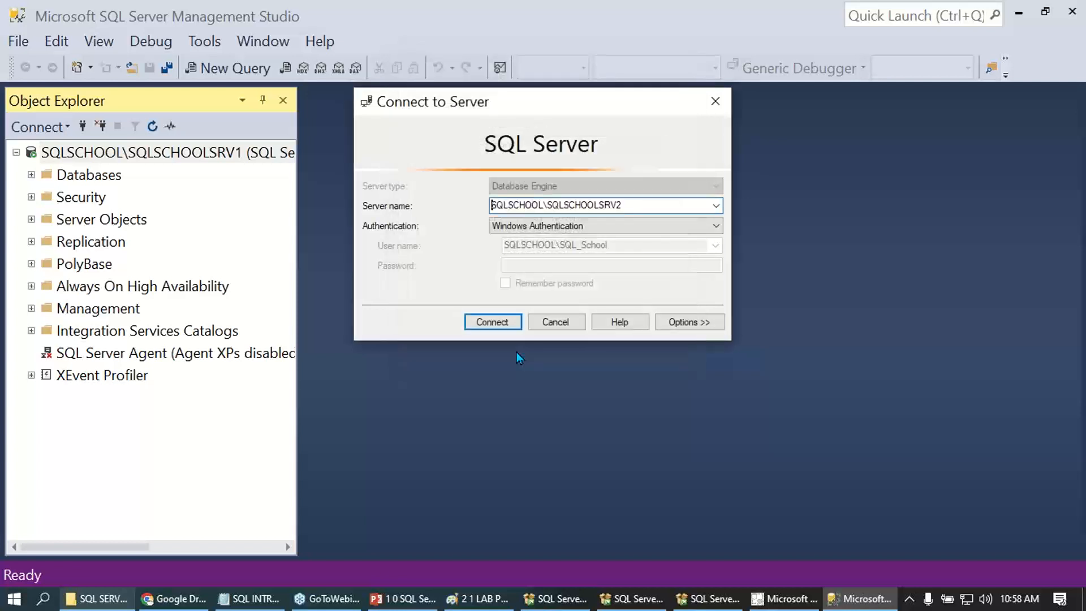
pyautogui.click(496, 319)
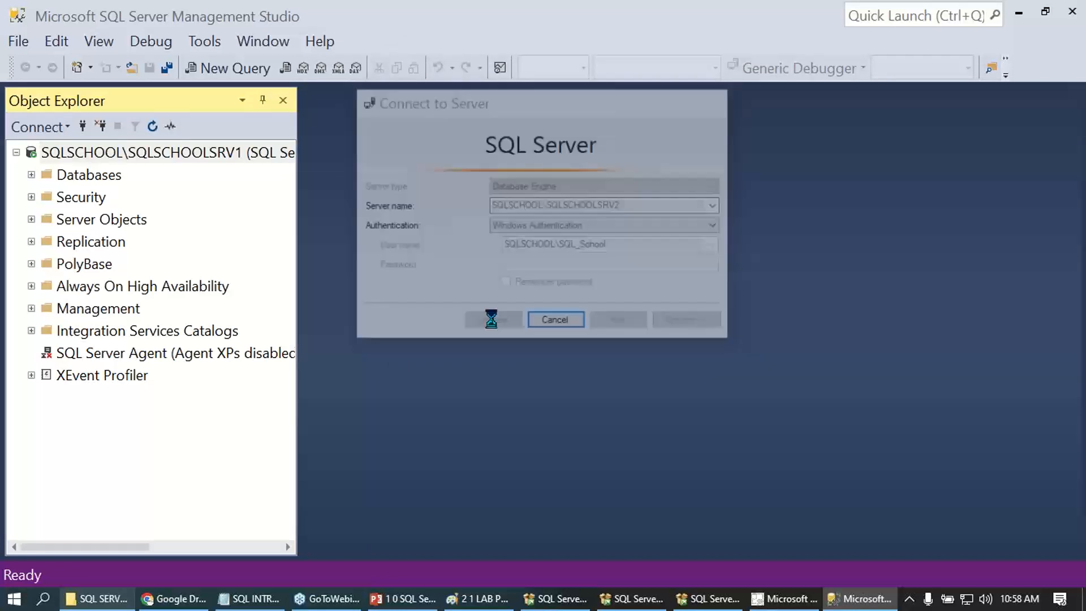
pyautogui.scroll(2, 67, 249)
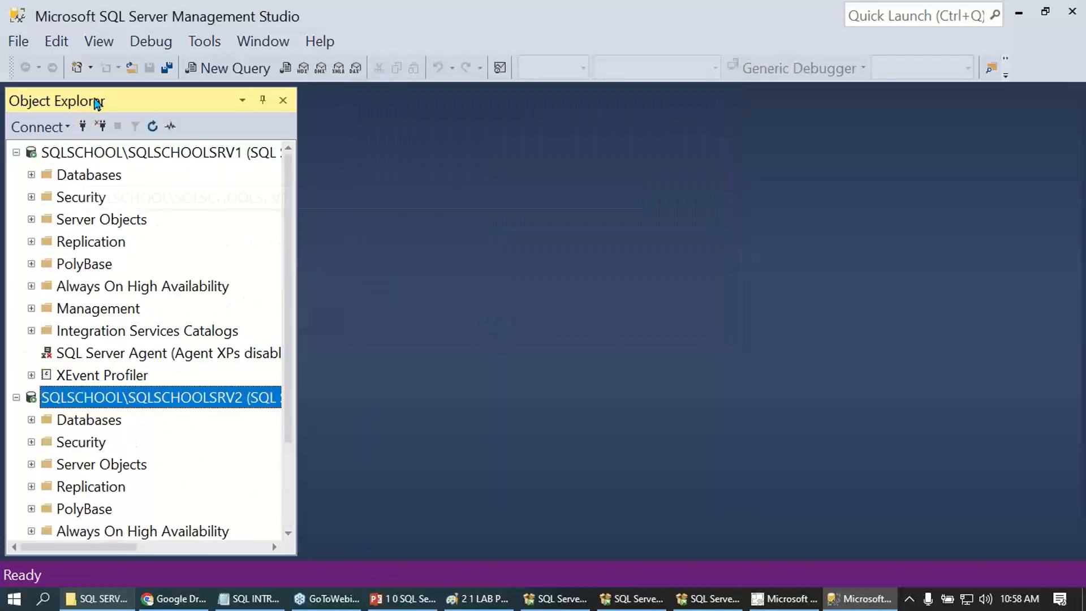
# - Inspect the SQLSCHOOLSRV1 and SQLSCHOOLSRV2 connections in Object Explorer, including their SQL Server Agent nodes
pyautogui.click(124, 158)
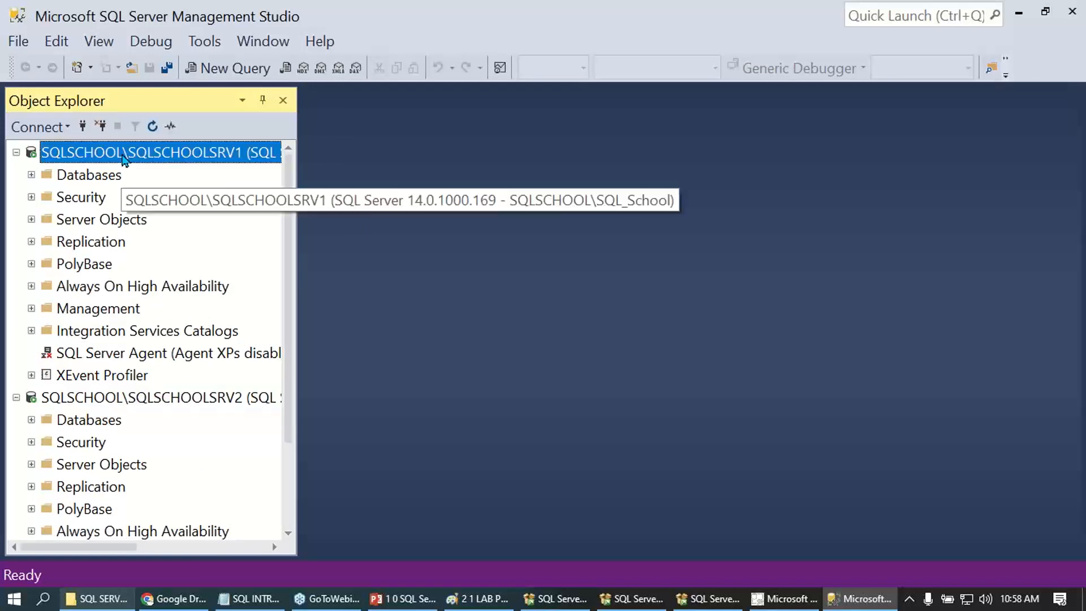
pyautogui.click(130, 401)
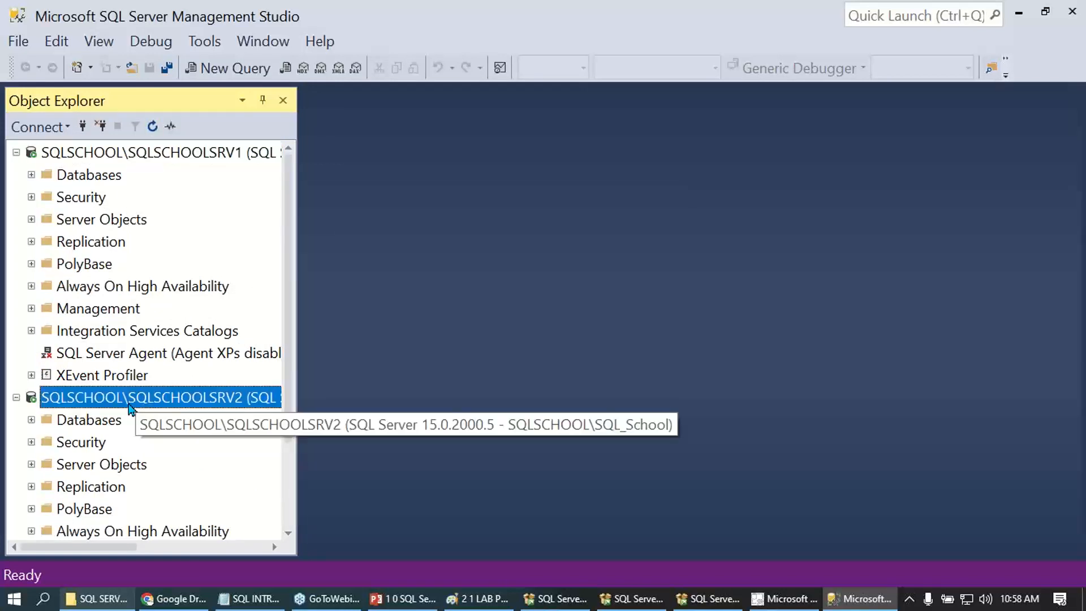
pyautogui.click(98, 355)
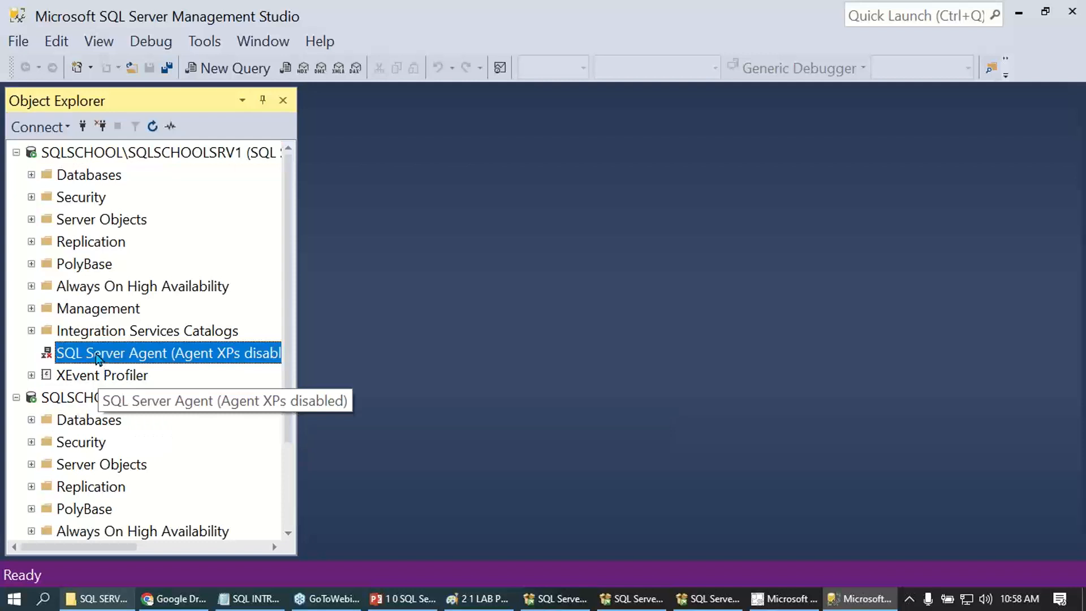
pyautogui.scroll(-2, 138, 427)
pyautogui.click(107, 485)
pyautogui.scroll(2, 133, 449)
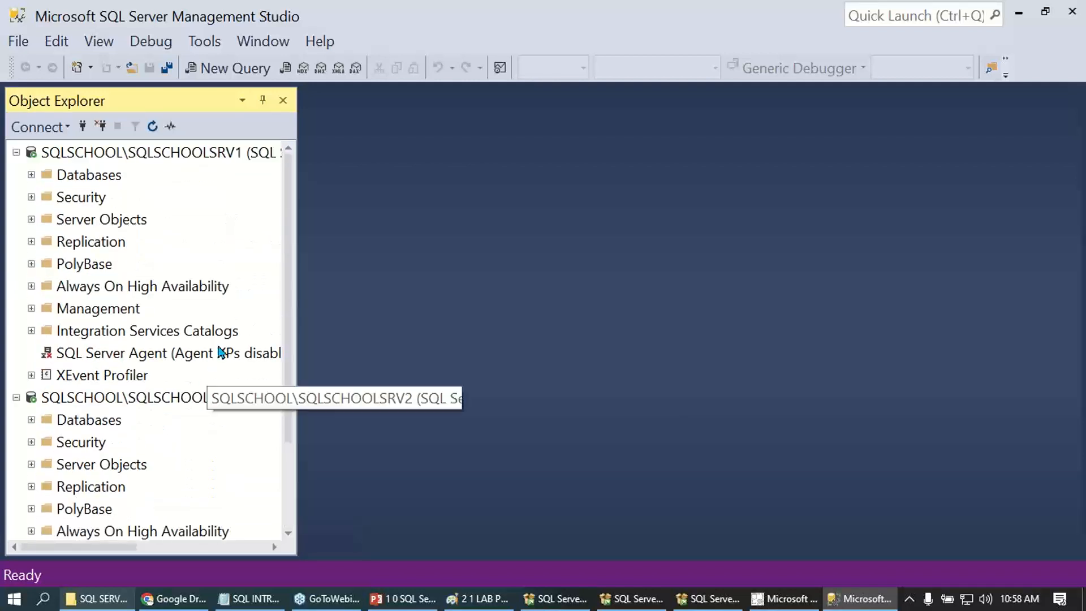
# - Widen Object Explorer and collapse the SQLSCHOOLSRV1 and SQLSCHOOLSRV2 server trees
pyautogui.moveTo(297, 291); pyautogui.dragTo(367, 286)
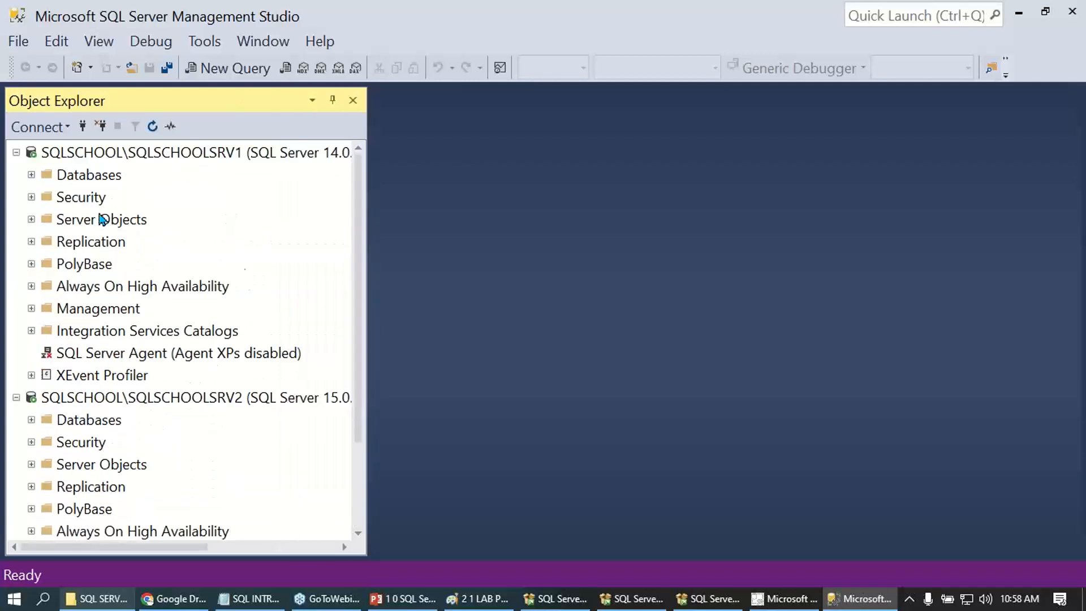
pyautogui.click(17, 154)
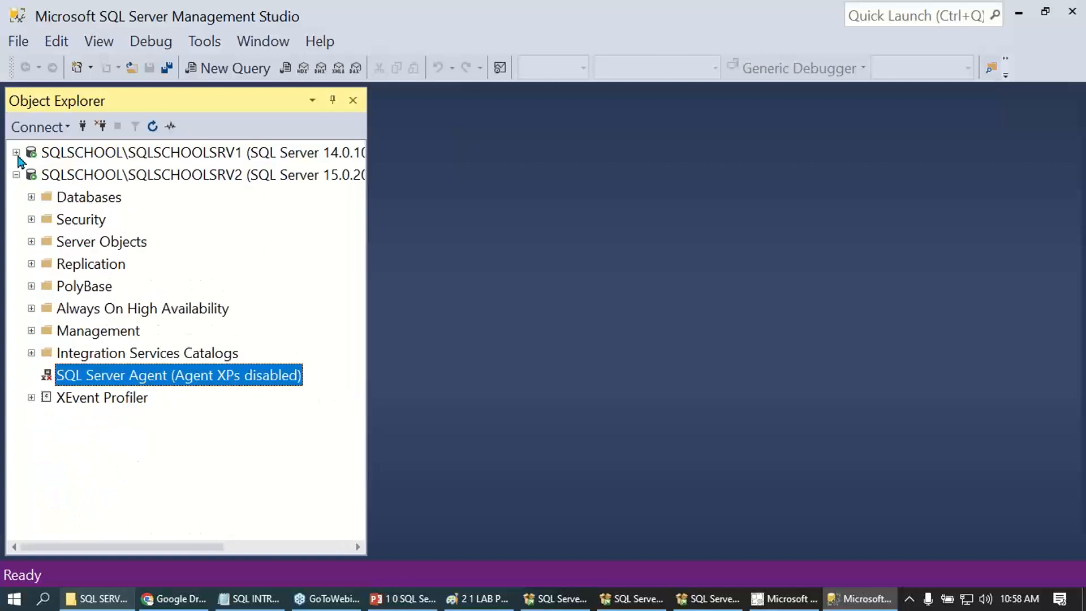
pyautogui.click(16, 175)
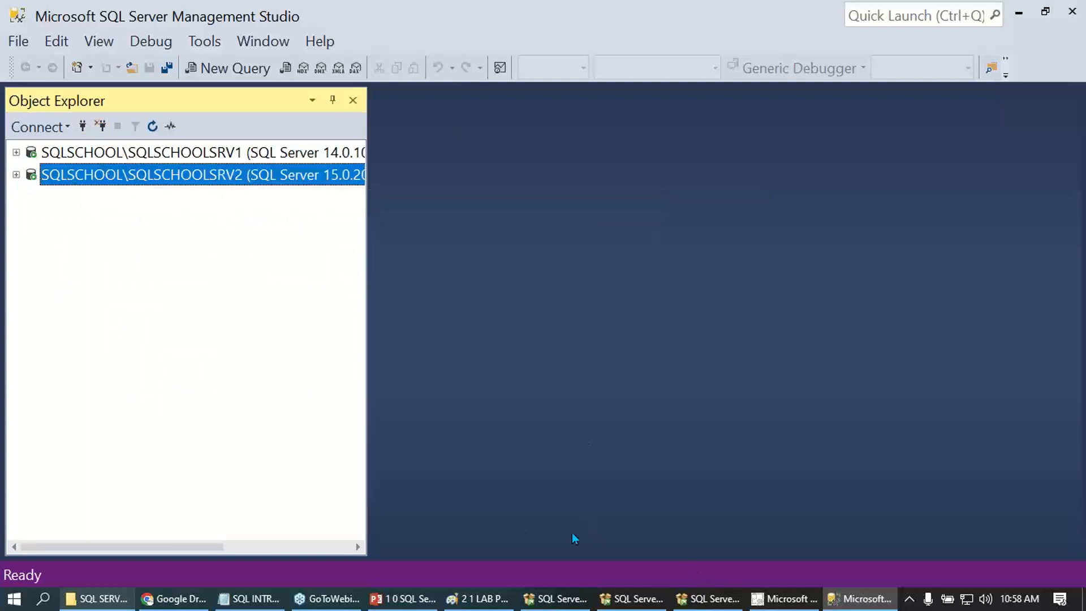
# - Review the course lab plan diagram in Paint at full screen, and return to Management Studio
pyautogui.click(478, 599)
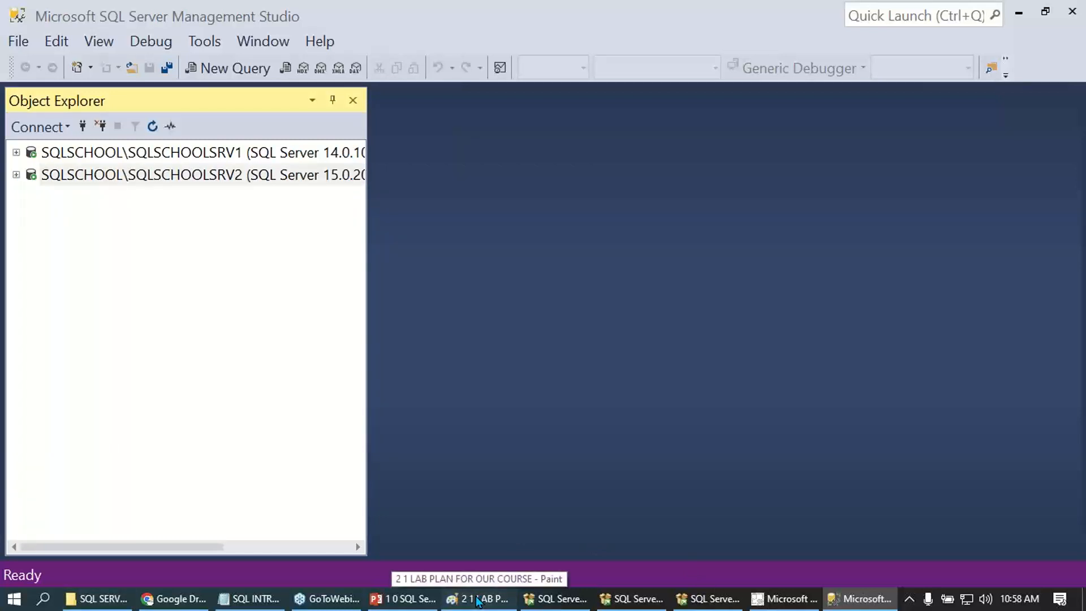
pyautogui.click(478, 600)
pyautogui.click(205, 72)
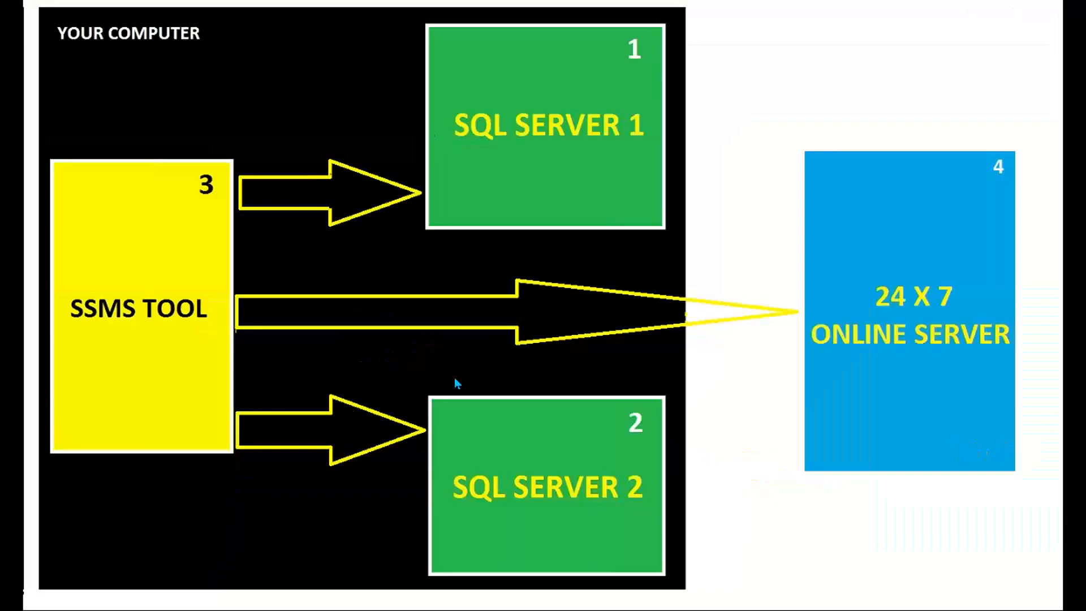
pyautogui.click(863, 324)
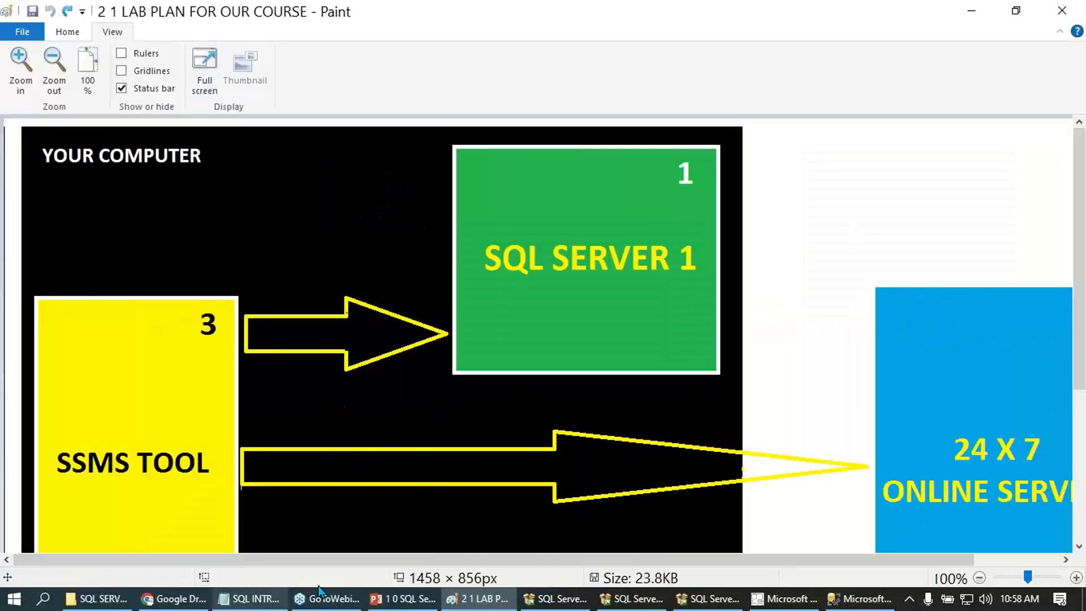
pyautogui.click(860, 598)
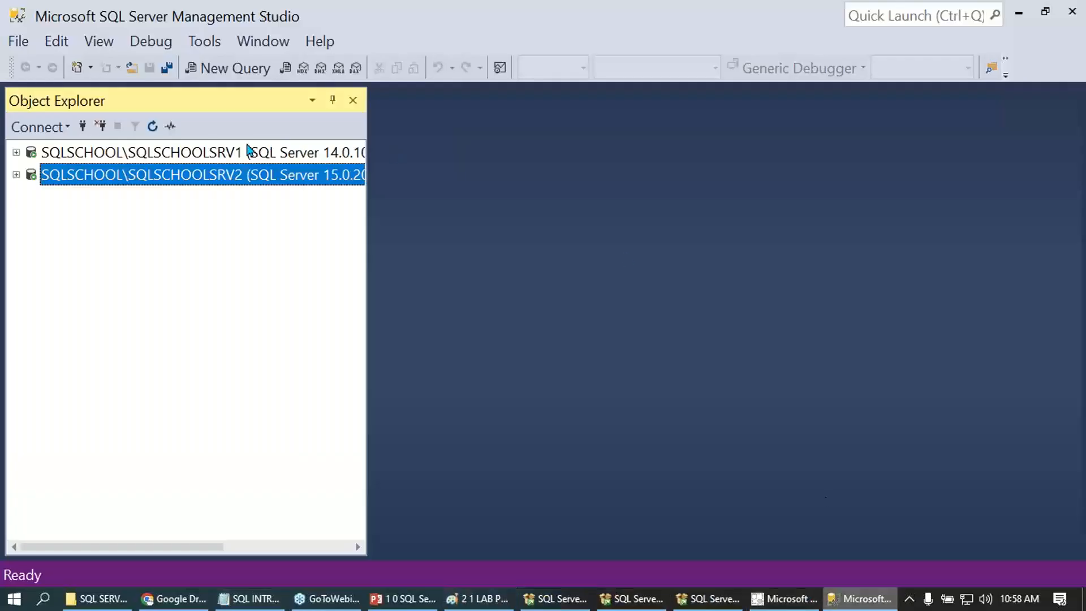
# - Prepare a new Database Engine connection to sqlschooltraining.database.windows.net using SQL Server Authentication with the remembered credentials
pyautogui.click(60, 127)
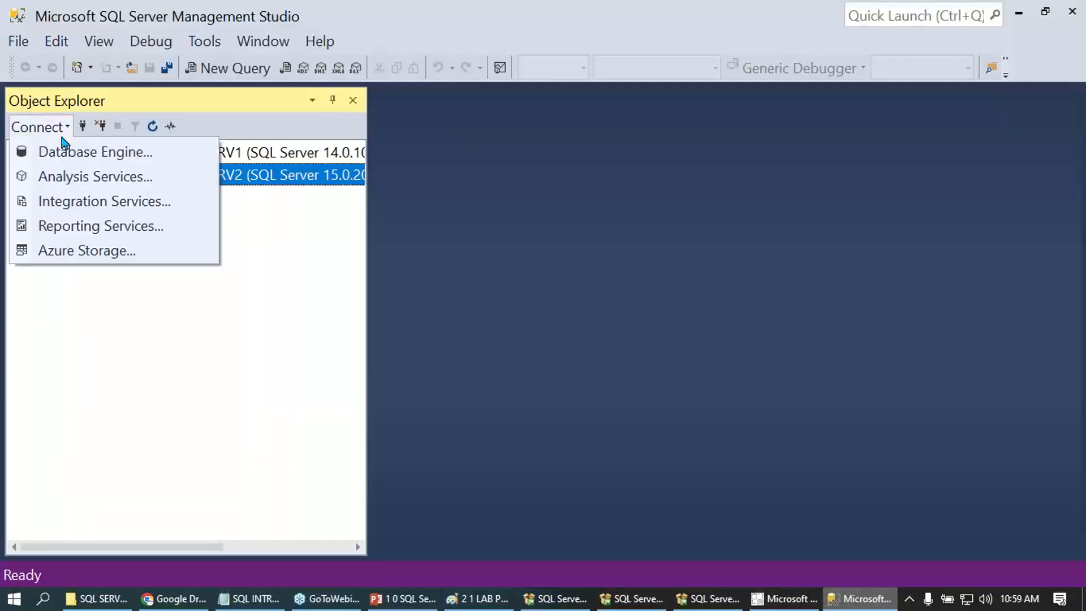
pyautogui.click(61, 152)
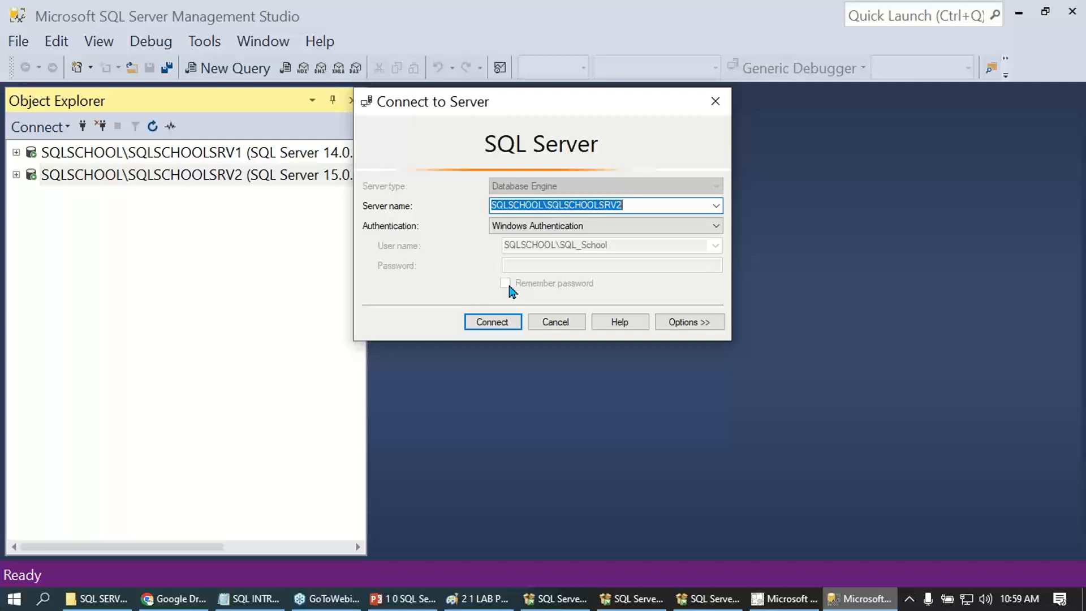
pyautogui.press('BackSpace')
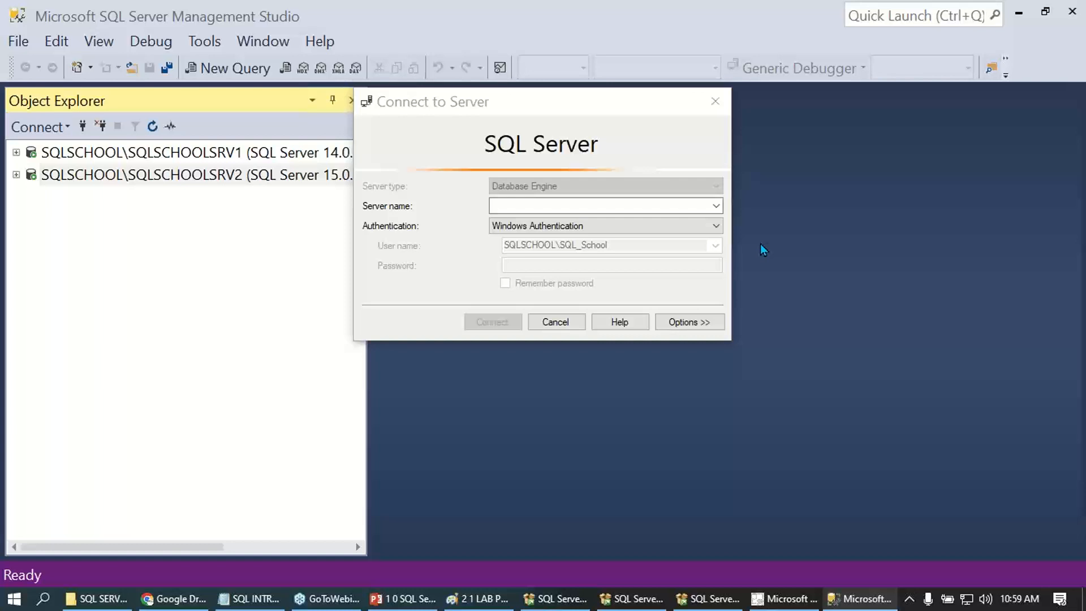
pyautogui.click(512, 207)
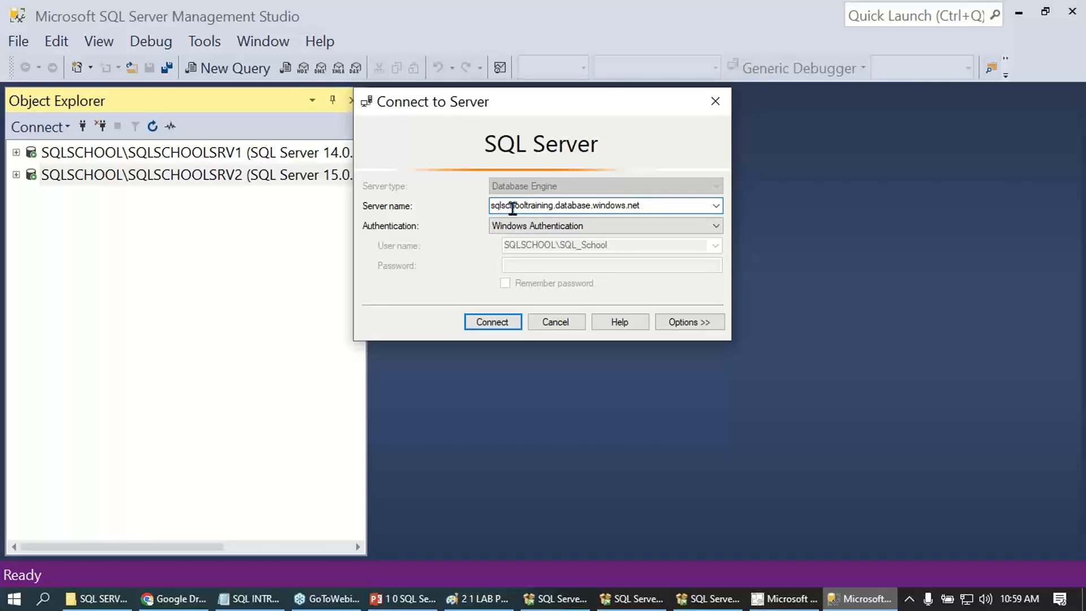
pyautogui.press('Down')
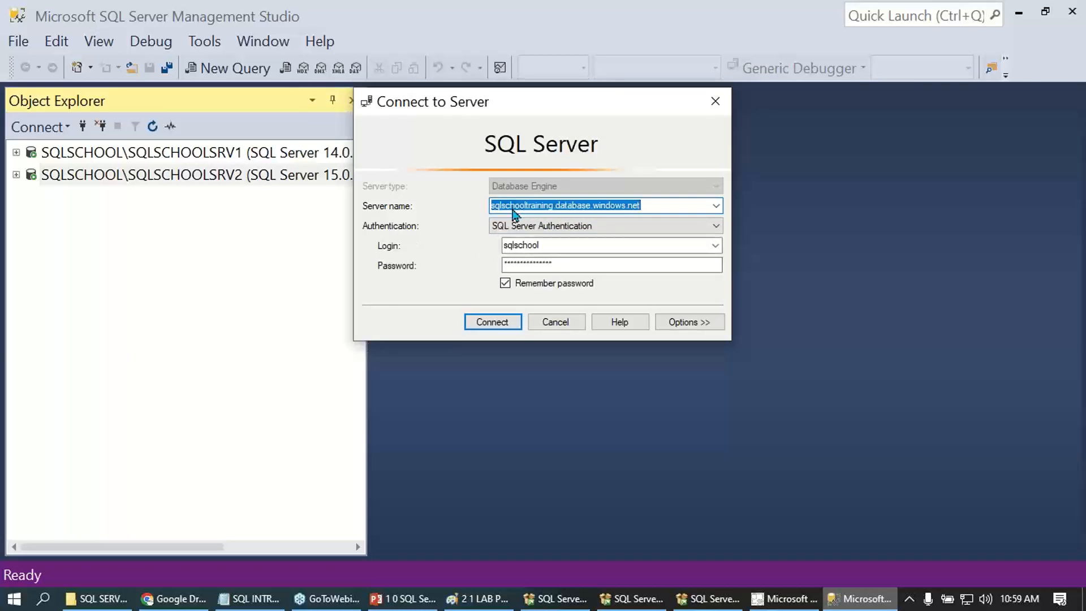
pyautogui.click(1065, 161)
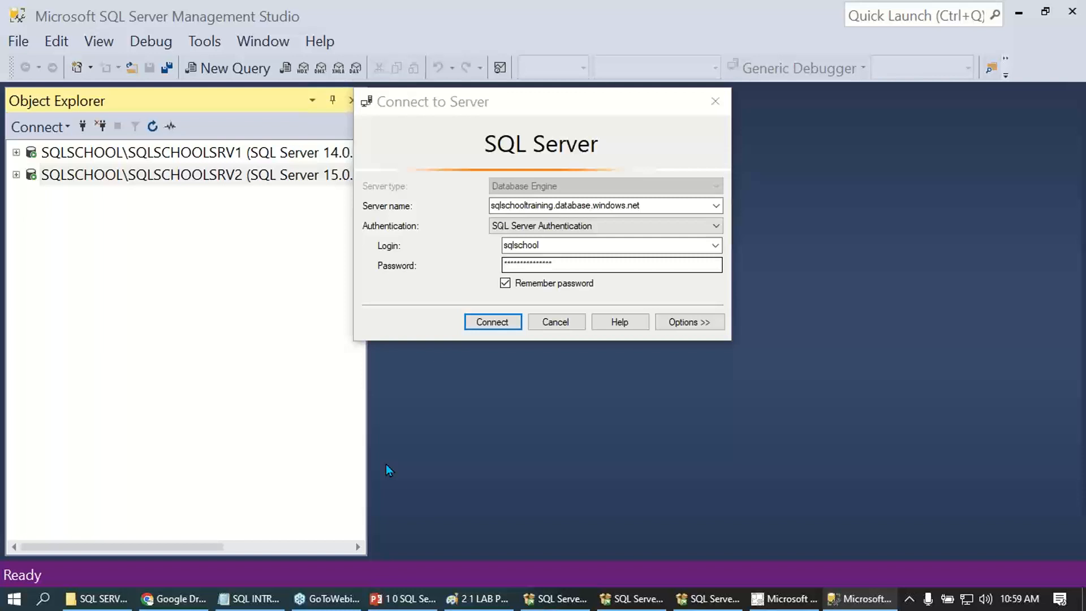
pyautogui.hotkey('alt', 'Tab')
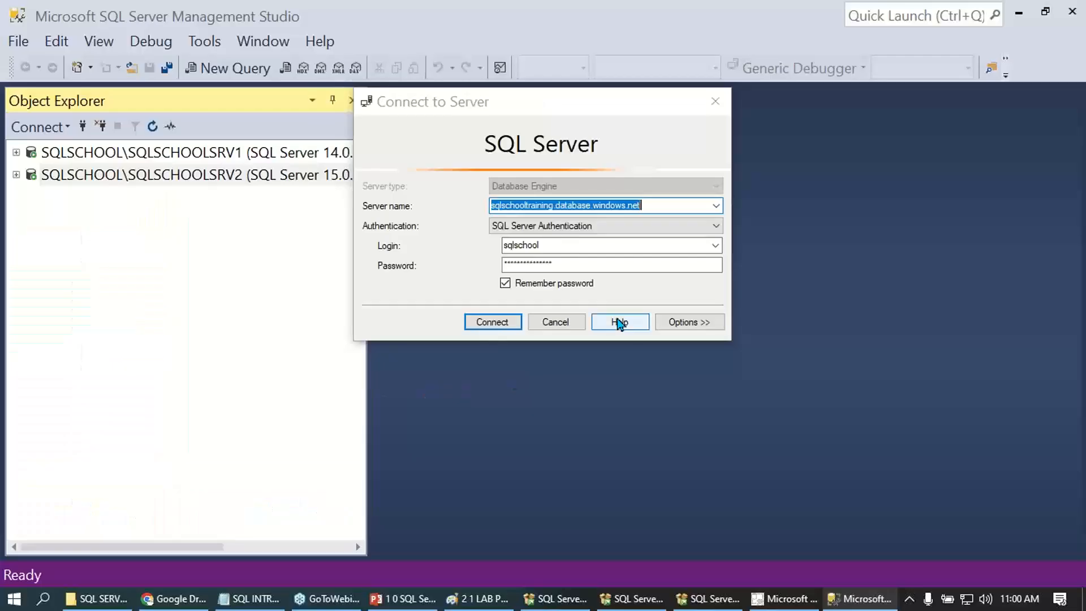
# - Check the login and password fields of the online server connection, and connect to it
pyautogui.doubleClick(558, 246)
pyautogui.click(554, 265)
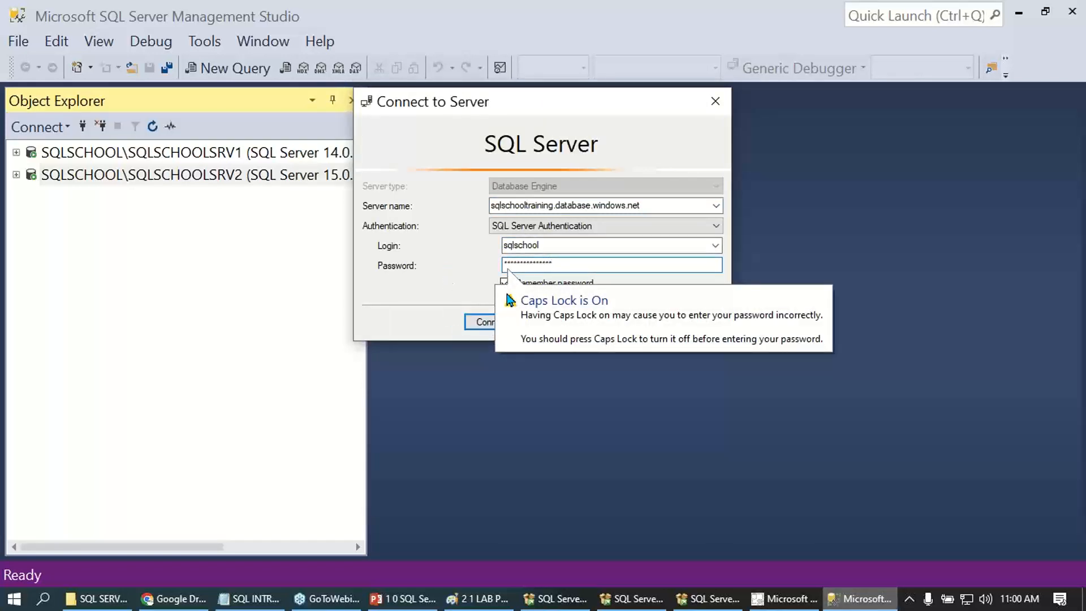
pyautogui.doubleClick(521, 244)
pyautogui.click(528, 267)
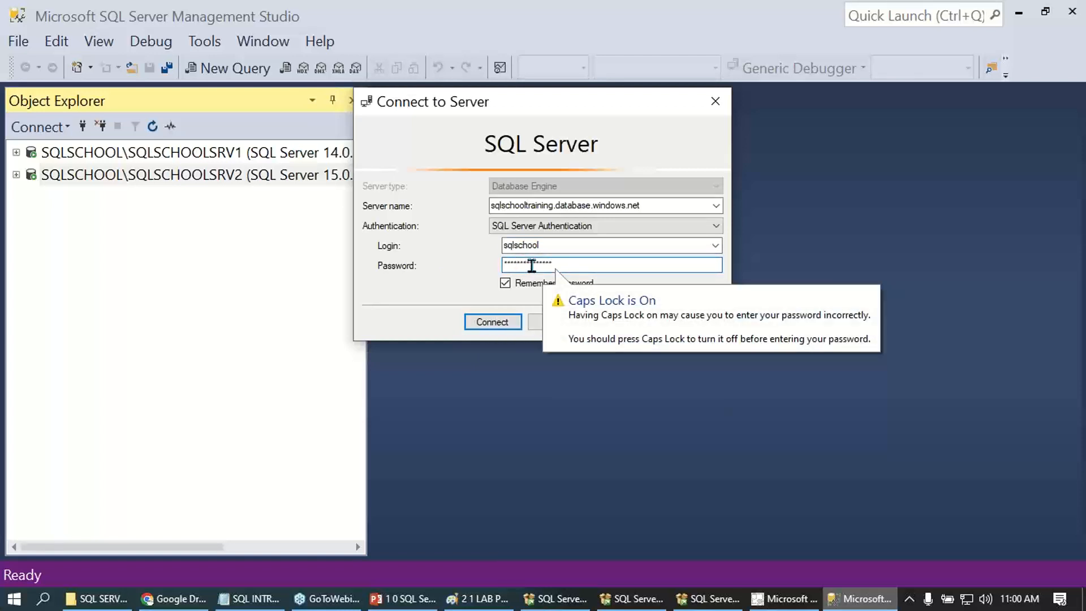
pyautogui.click(494, 323)
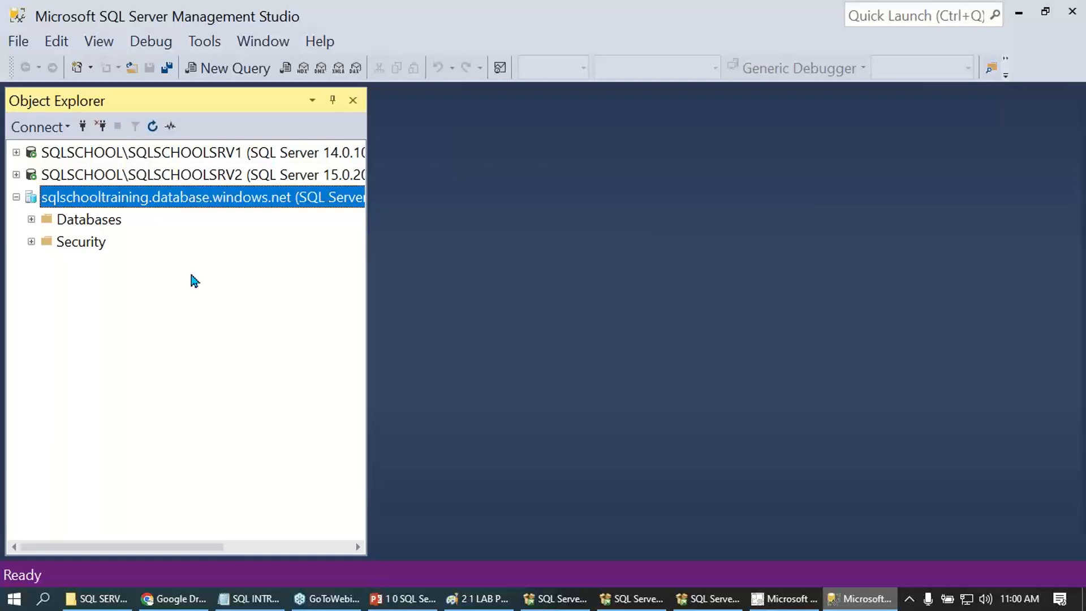
# - Check the two local server connections, and disconnect the online server sqlschooltraining.database.windows.net
pyautogui.click(214, 153)
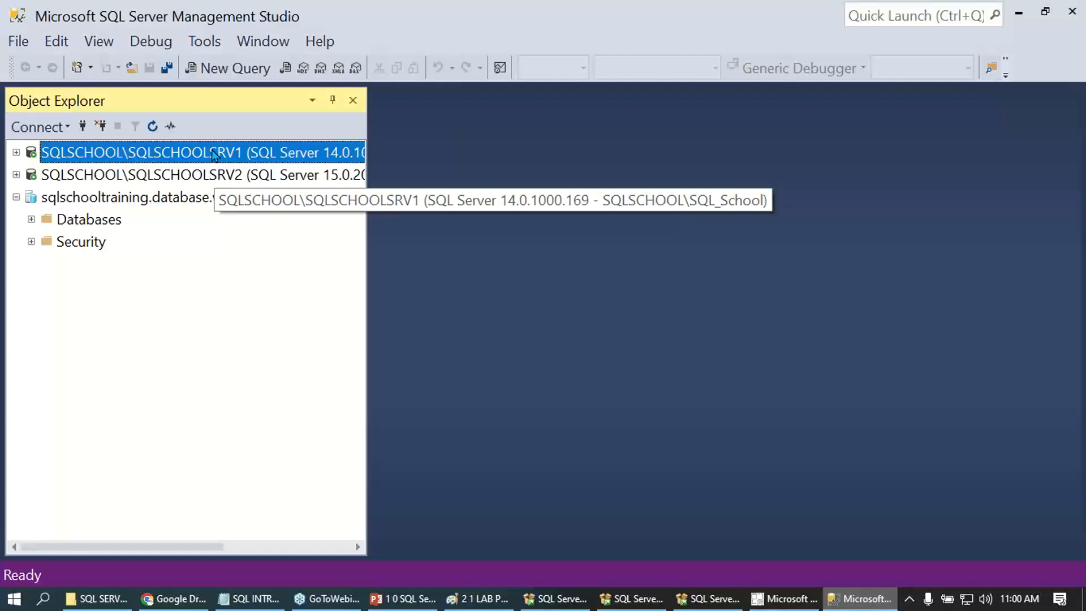
pyautogui.click(219, 176)
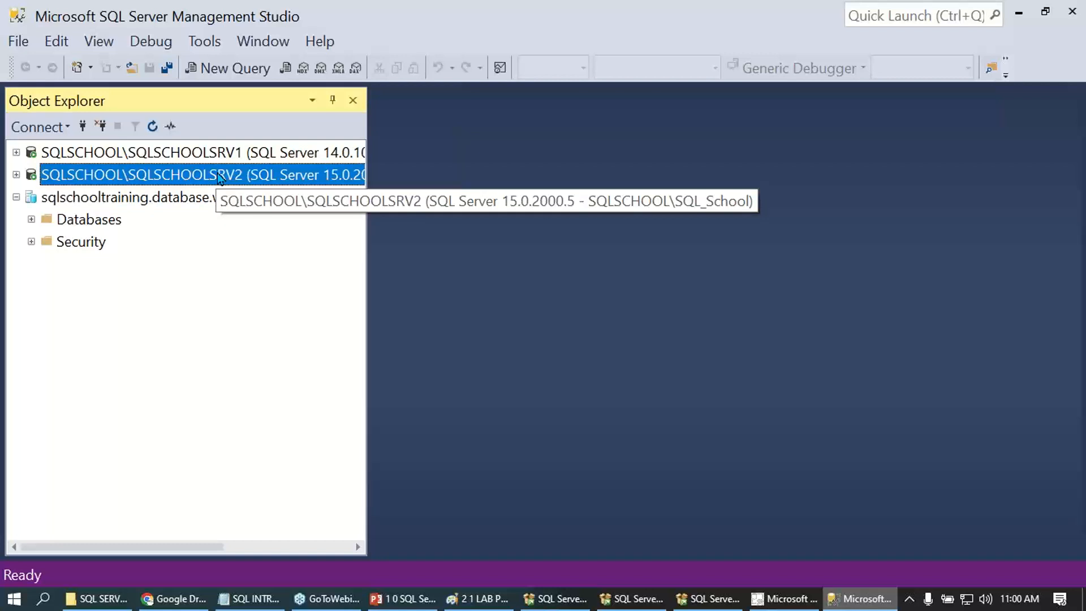
pyautogui.click(205, 203)
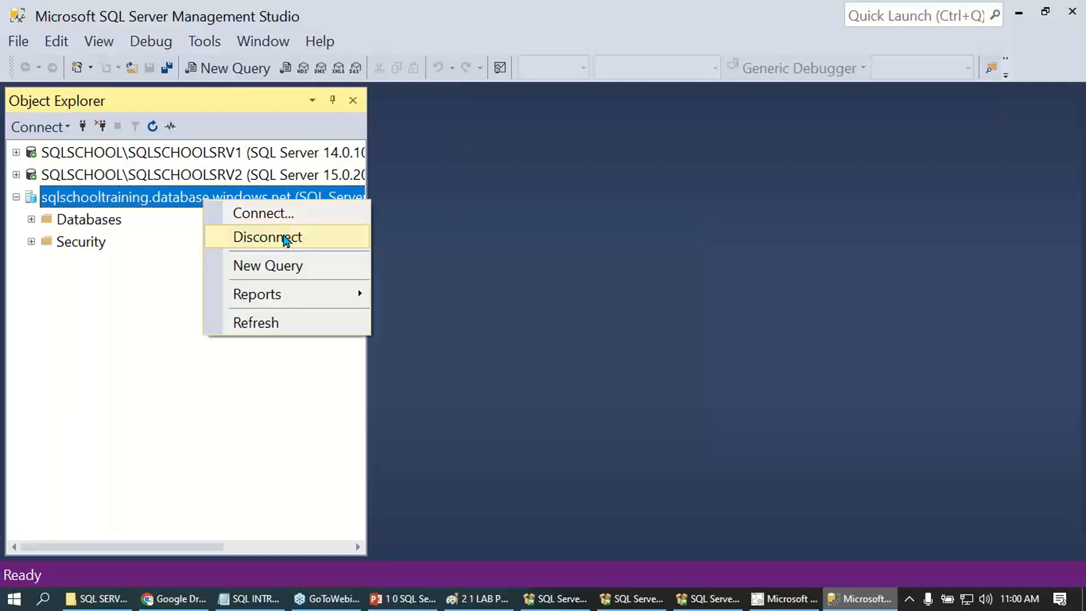
pyautogui.click(283, 237)
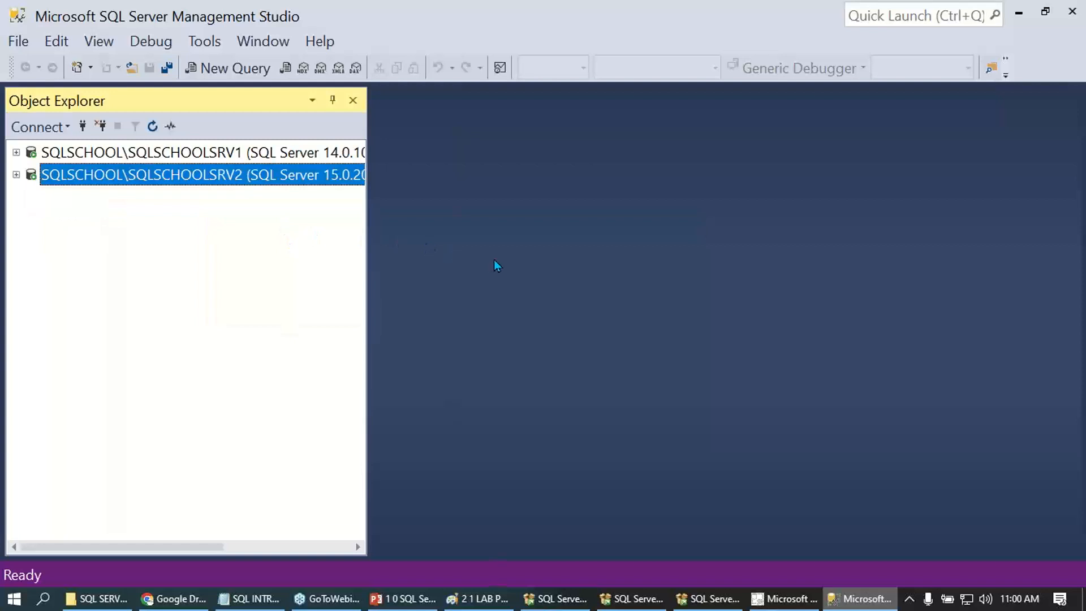
# - Compare the version numbers of the SQLSCHOOLSRV1 and SQLSCHOOLSRV2 connections in Object Explorer
pyautogui.click(349, 158)
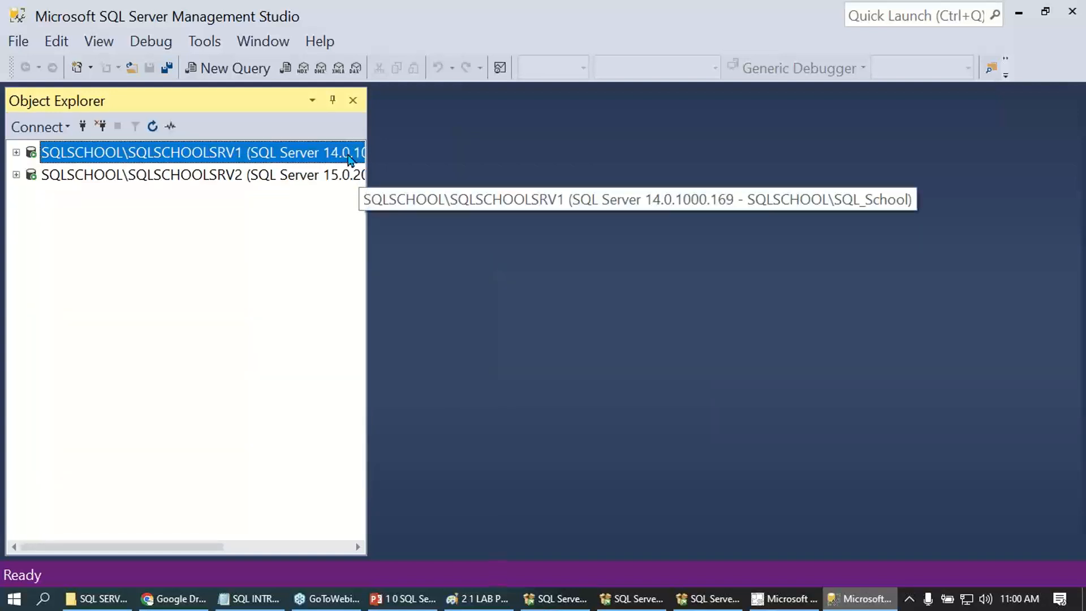
pyautogui.click(347, 176)
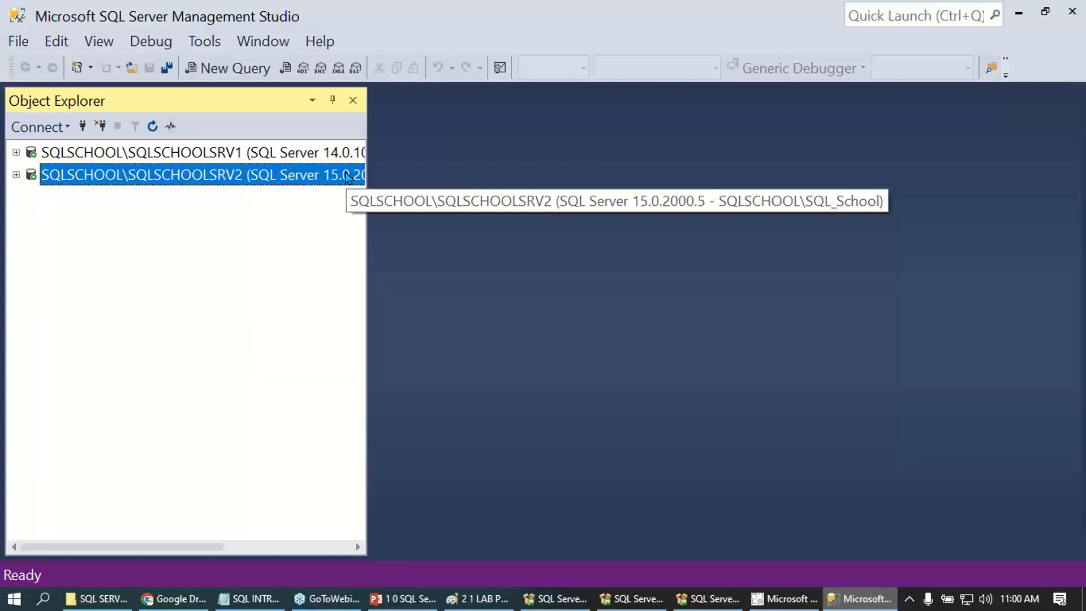
pyautogui.click(349, 154)
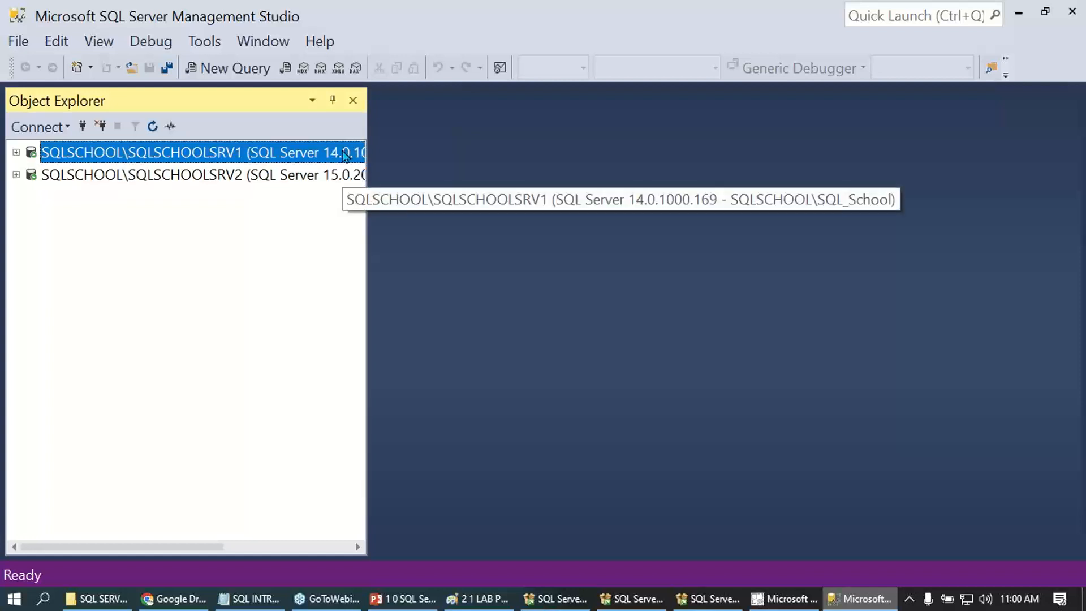
# - Look up the version numbers of SQL Server 2017 and 2019 in the Notepad installation notes, and recheck SQLSCHOOLSRV2 in Management Studio
pyautogui.click(251, 599)
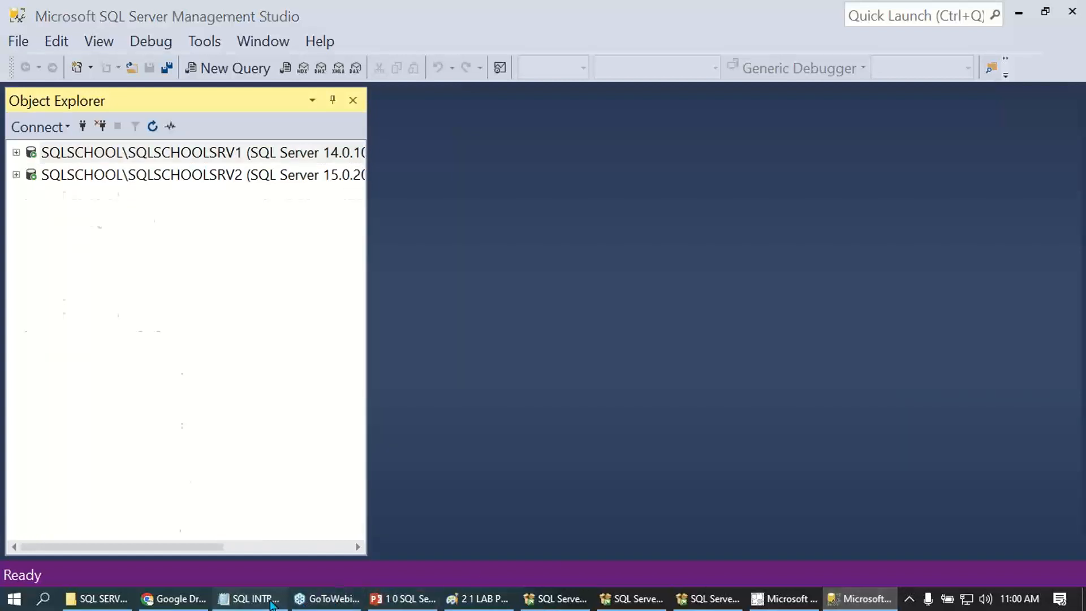
pyautogui.click(487, 294)
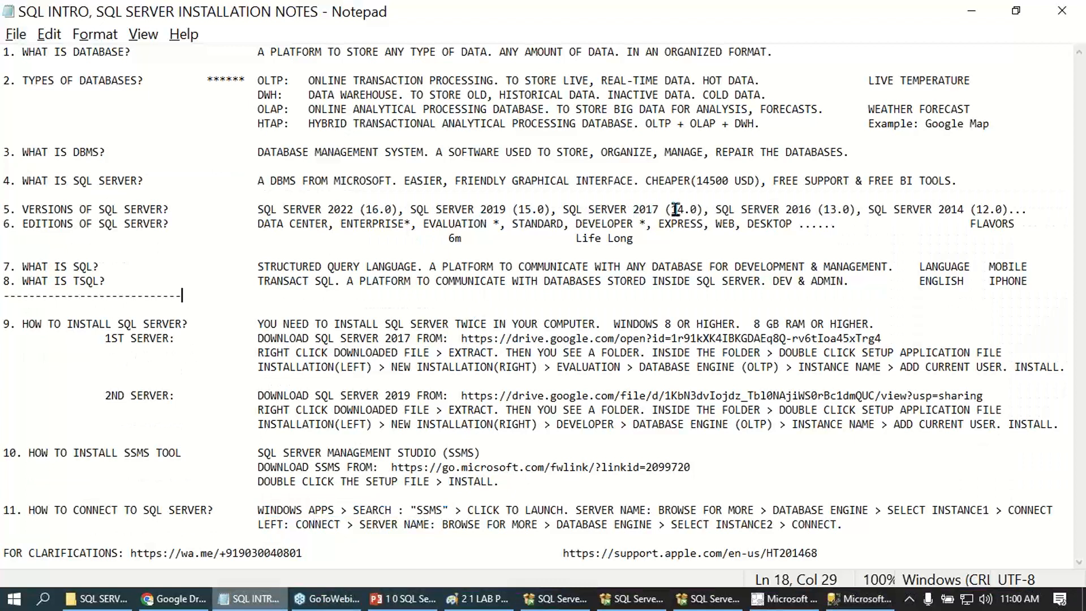
pyautogui.moveTo(671, 210); pyautogui.dragTo(698, 211)
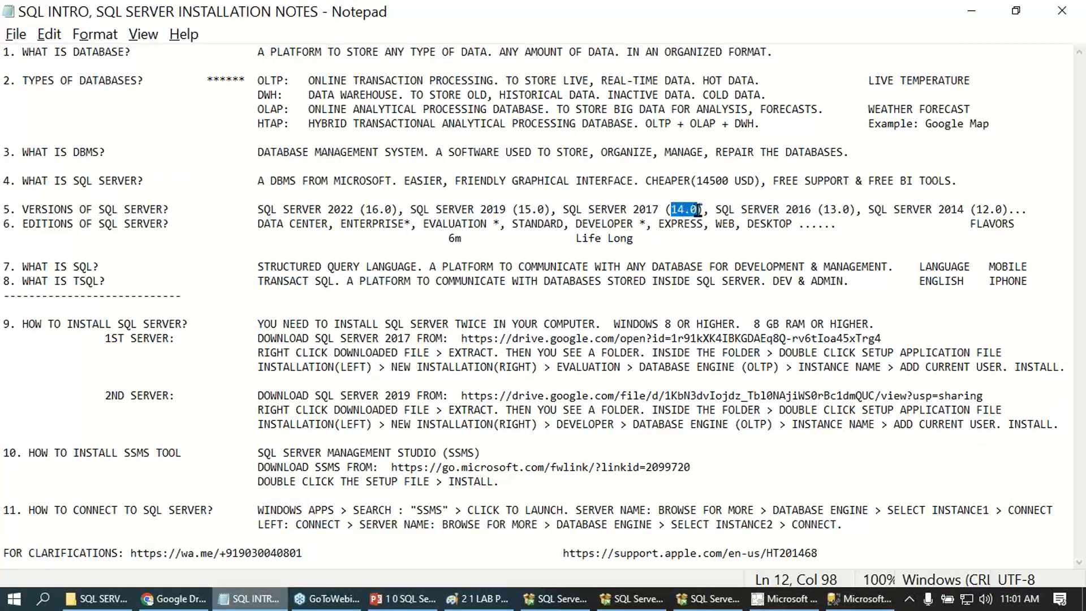
pyautogui.moveTo(518, 210); pyautogui.dragTo(544, 208)
pyautogui.moveTo(671, 209); pyautogui.dragTo(698, 208)
pyautogui.moveTo(518, 209); pyautogui.dragTo(544, 209)
pyautogui.hotkey('alt', 'Tab')
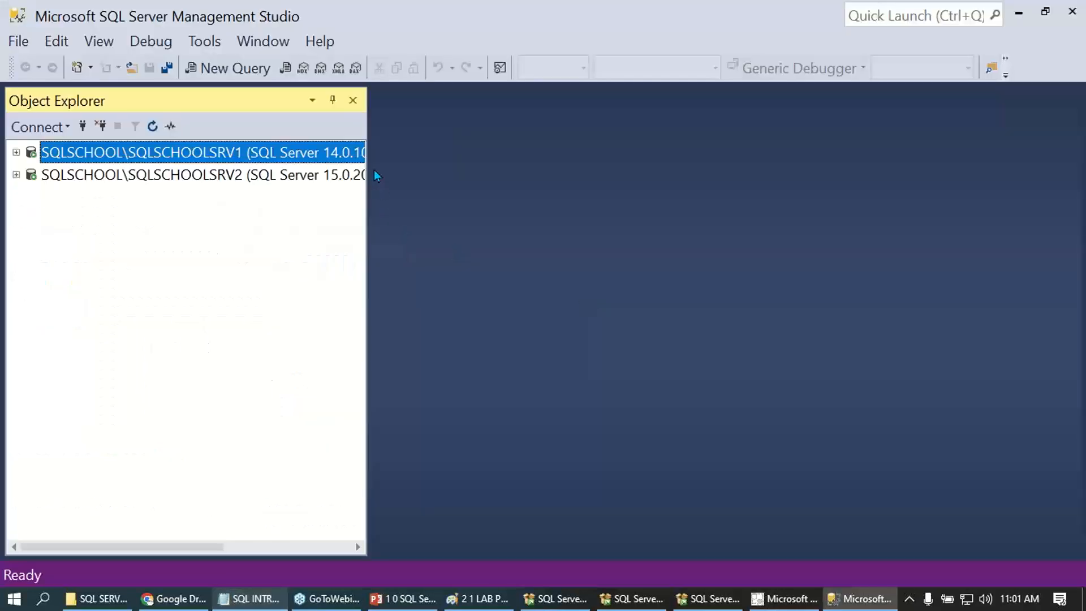
pyautogui.click(351, 180)
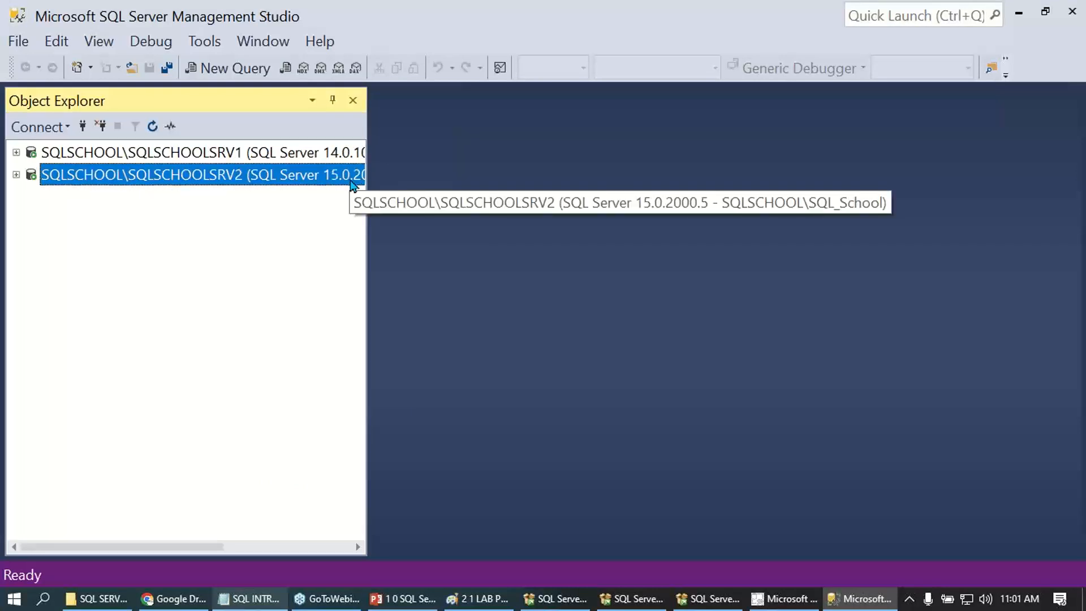
# - Start a new Database Engine connection and check the server name sqlschooltraining.database.windows.net
pyautogui.click(63, 127)
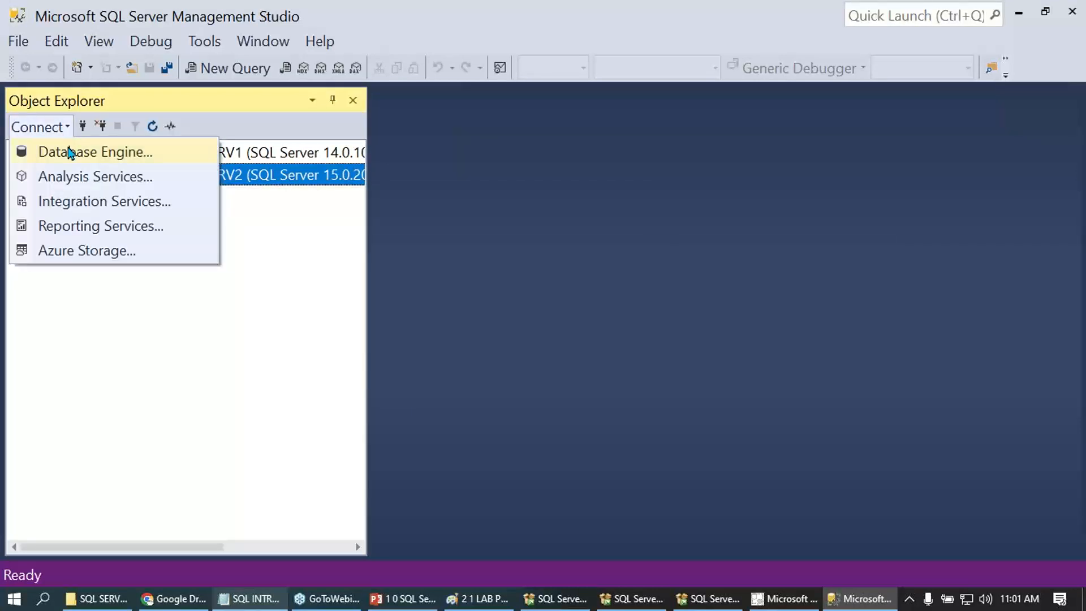
pyautogui.click(70, 153)
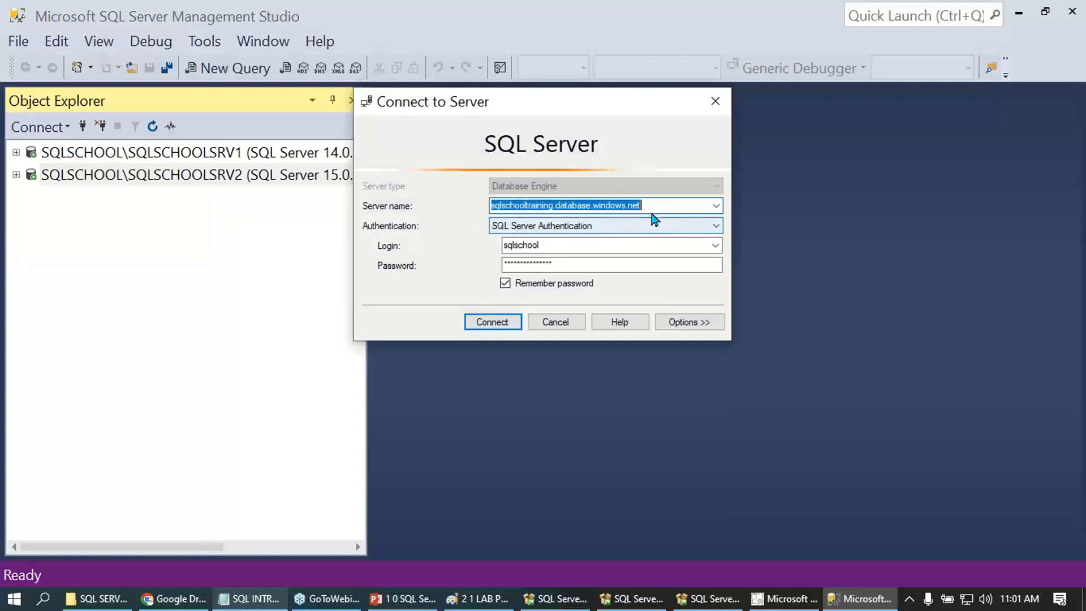
pyautogui.moveTo(645, 205); pyautogui.dragTo(484, 206)
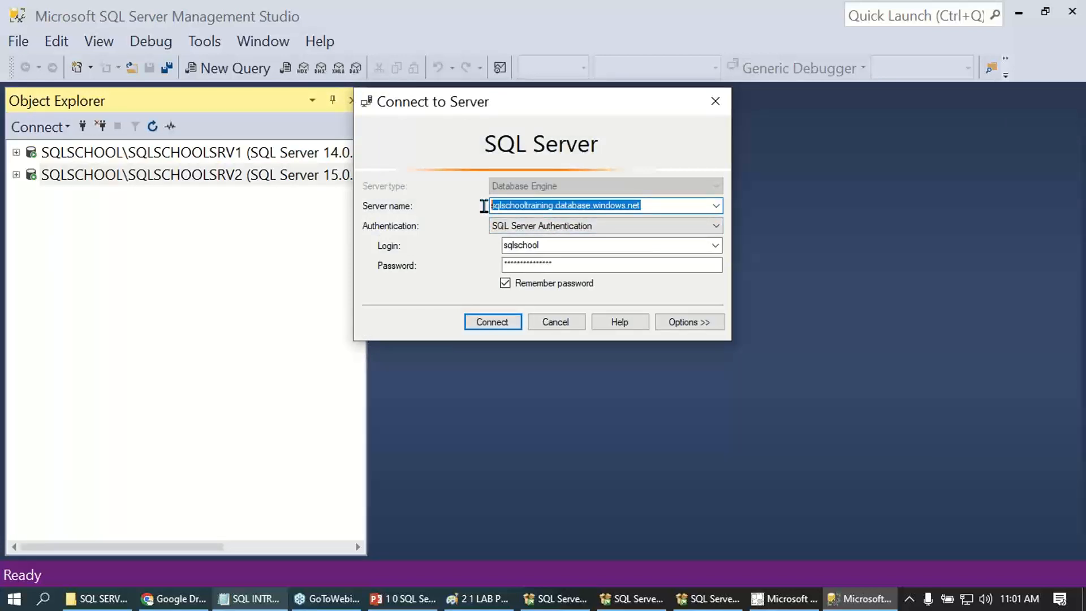
pyautogui.click(648, 207)
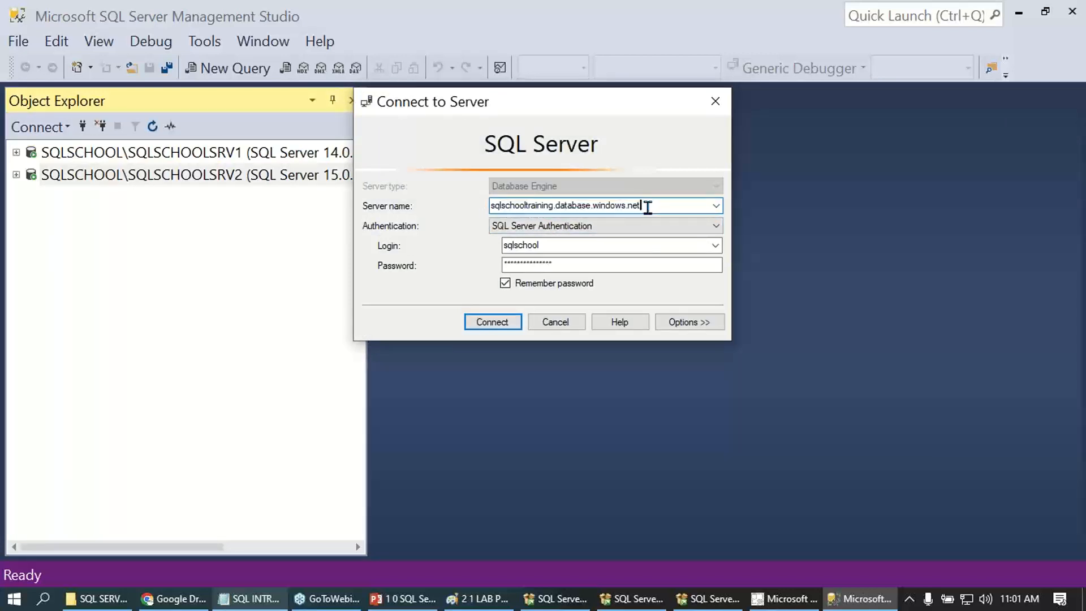
pyautogui.moveTo(648, 207); pyautogui.dragTo(490, 207)
pyautogui.click(491, 207)
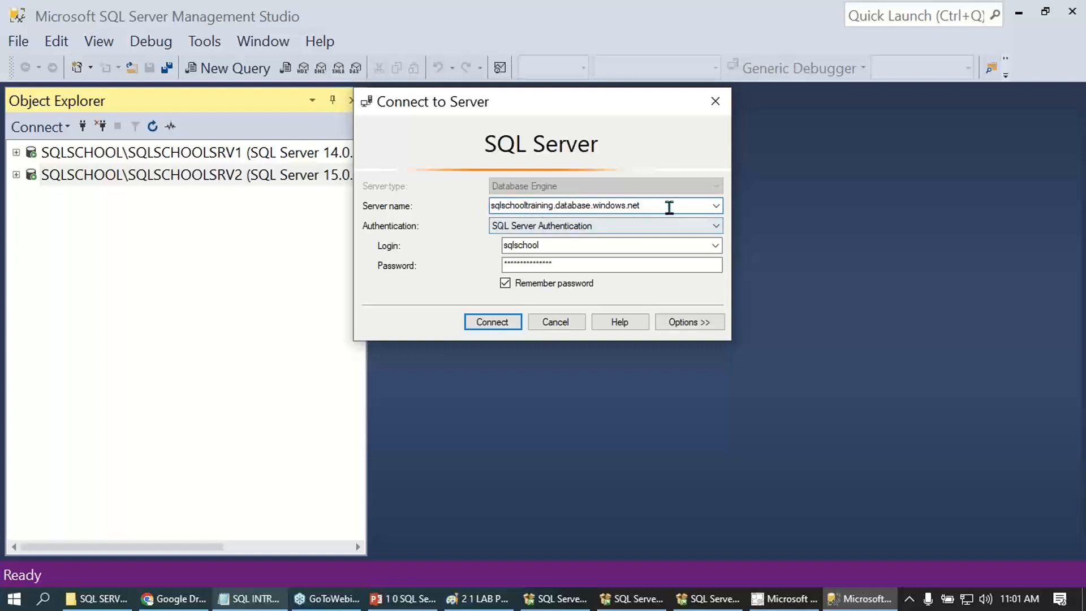
# - Try adding the prefix WWW in front of the online server's name, and remove it again
pyautogui.moveTo(670, 205); pyautogui.dragTo(500, 205)
pyautogui.click(500, 205)
pyautogui.write('WWW.')
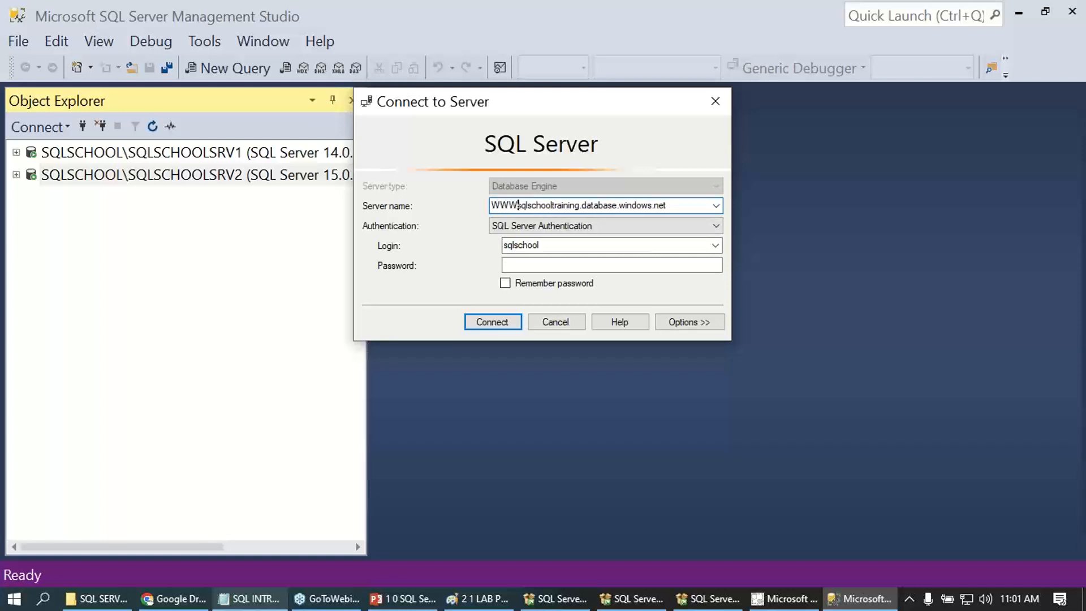
pyautogui.press('BackSpace')
pyautogui.press('BackSpace')
pyautogui.press('BackSpace')
pyautogui.press('BackSpace')
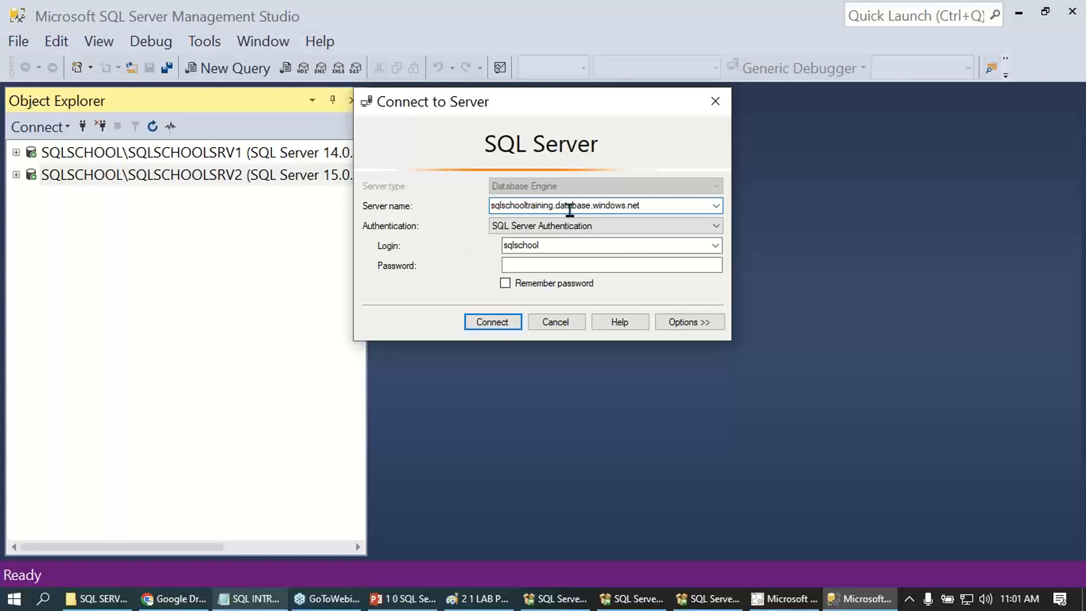
# - Enter the password for the sqlschool login, have it remembered, and connect to the online server
pyautogui.click(552, 264)
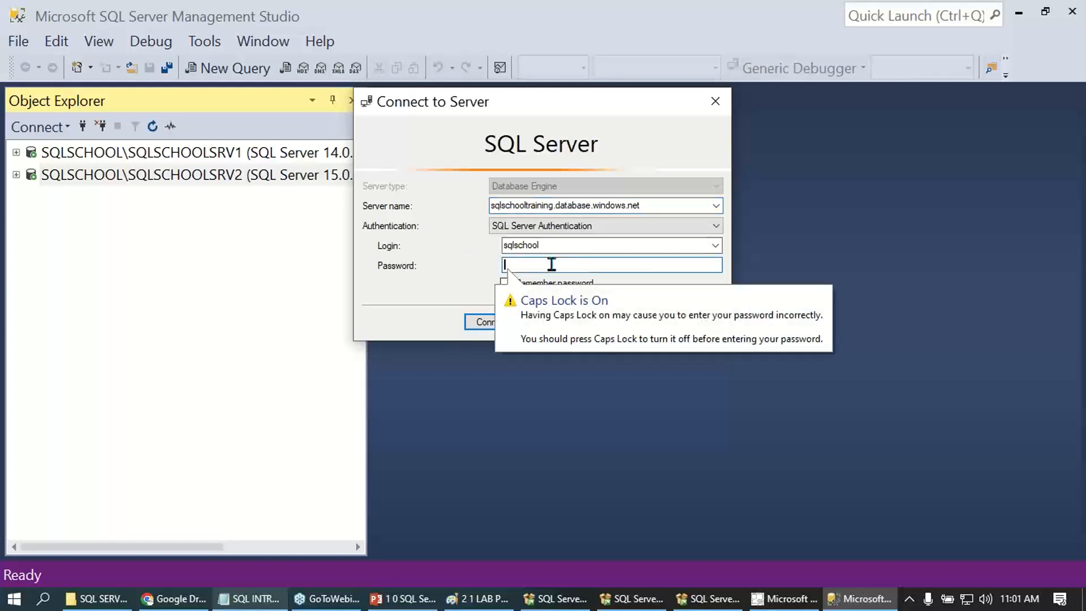
pyautogui.write('******')
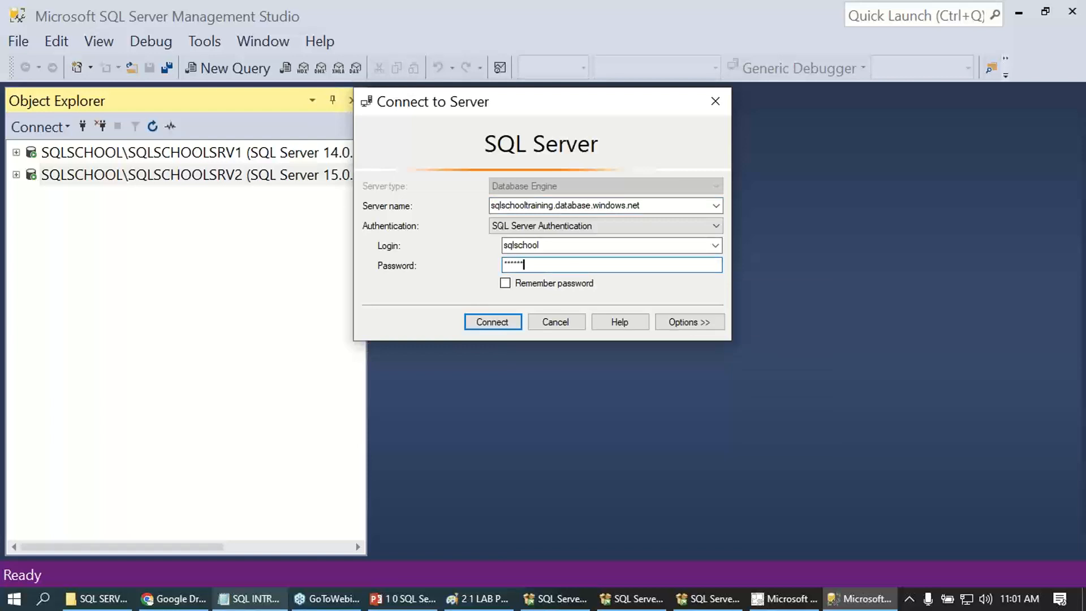
pyautogui.write('********')
pyautogui.click(520, 283)
pyautogui.click(491, 321)
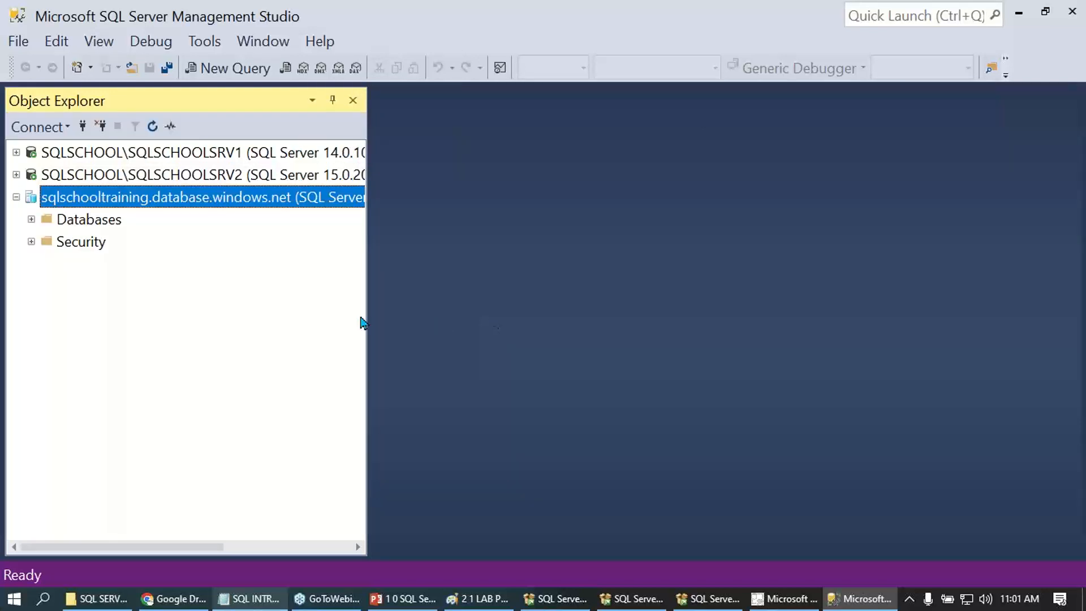
# - Compare the SQLSCHOOLSRV1, SQLSCHOOLSRV2 and sqlschooltraining.database.windows.net connections and their version details in Object Explorer
pyautogui.click(237, 153)
pyautogui.click(235, 175)
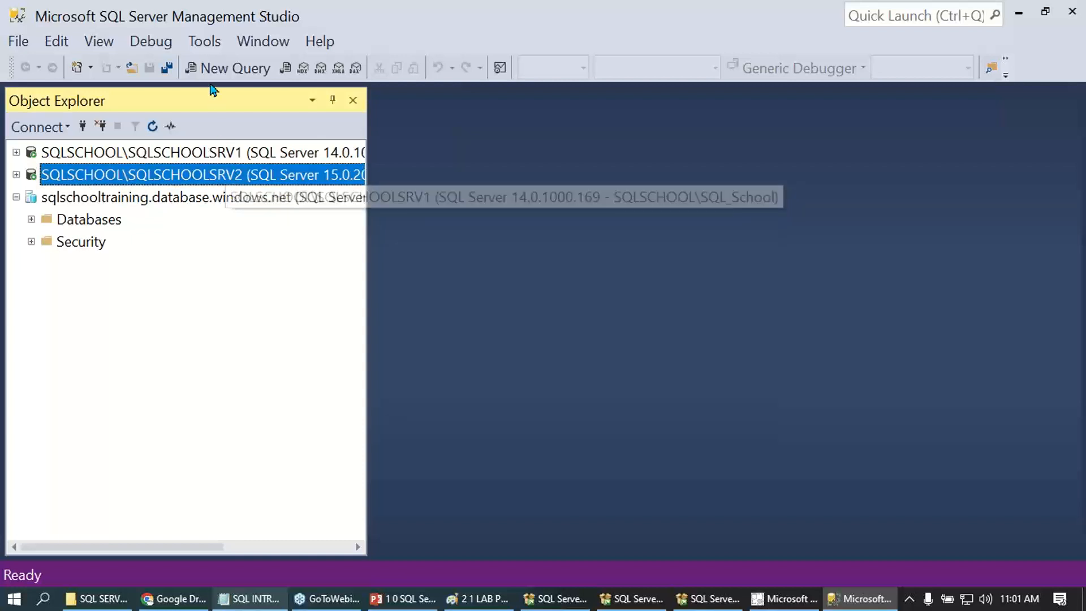
pyautogui.click(218, 154)
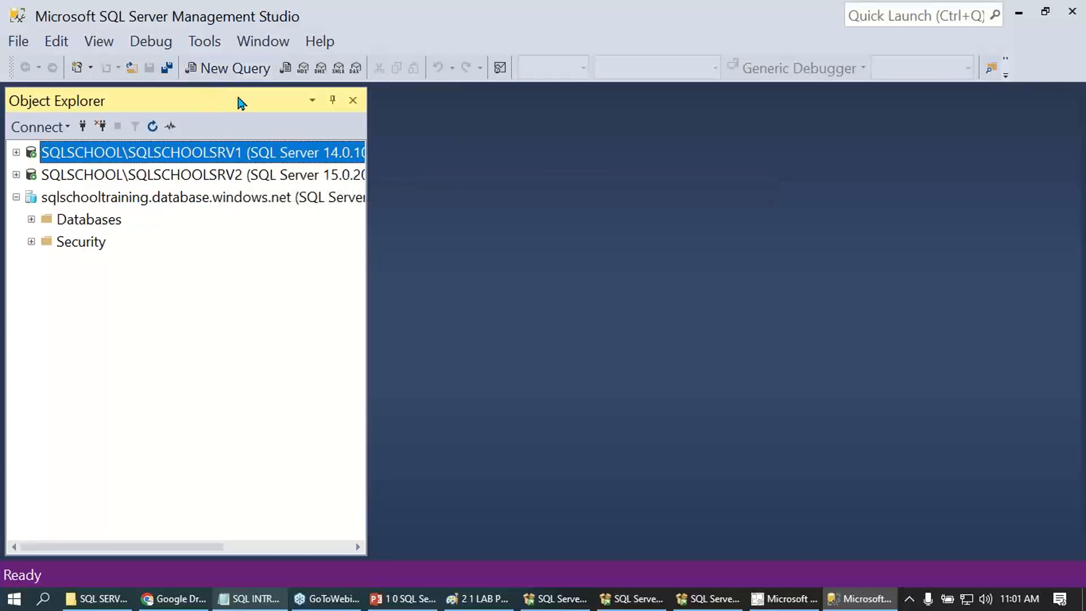
pyautogui.click(229, 175)
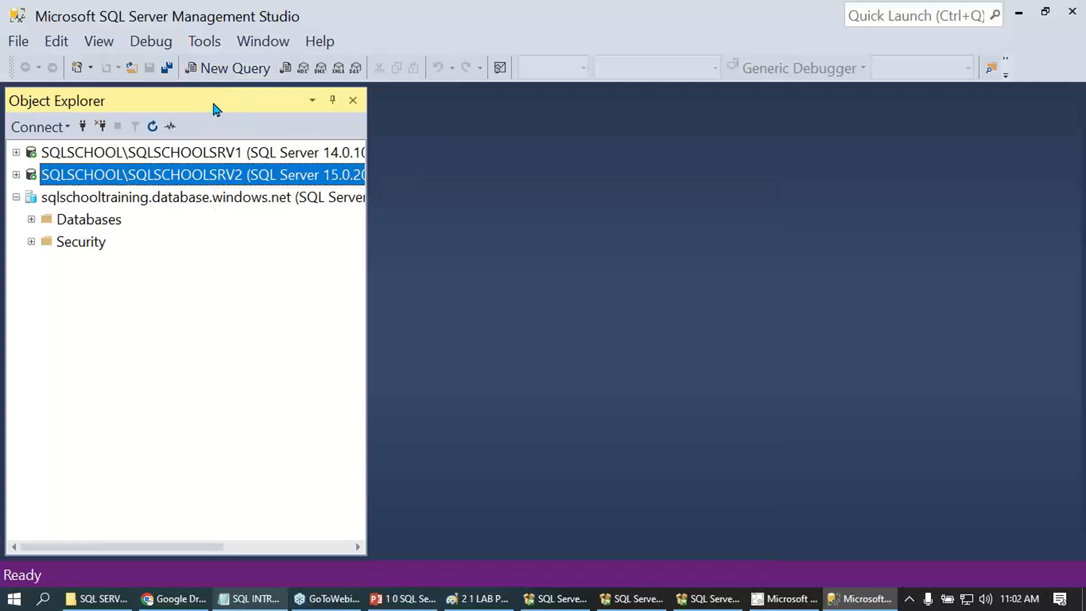
pyautogui.click(221, 199)
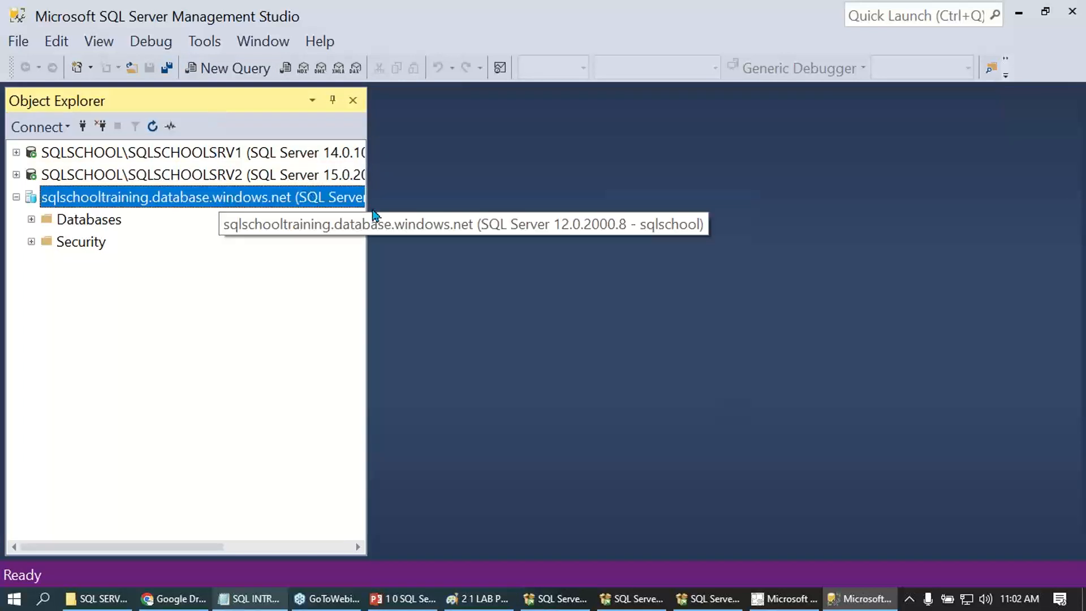
# - Switch to the course lab plan diagram in Paint and view it full screen
pyautogui.click(486, 600)
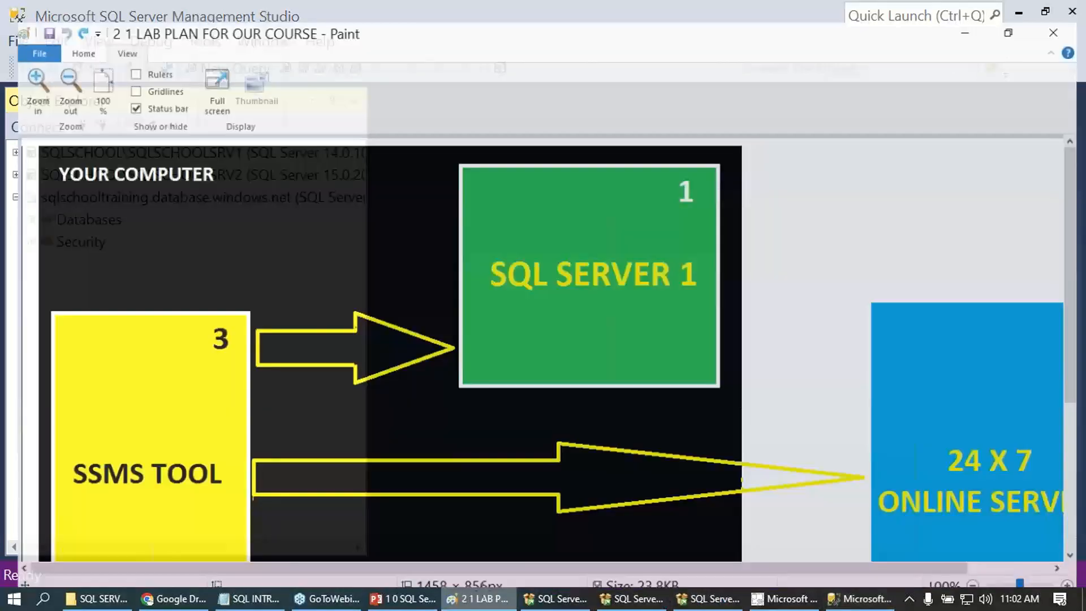
pyautogui.click(198, 79)
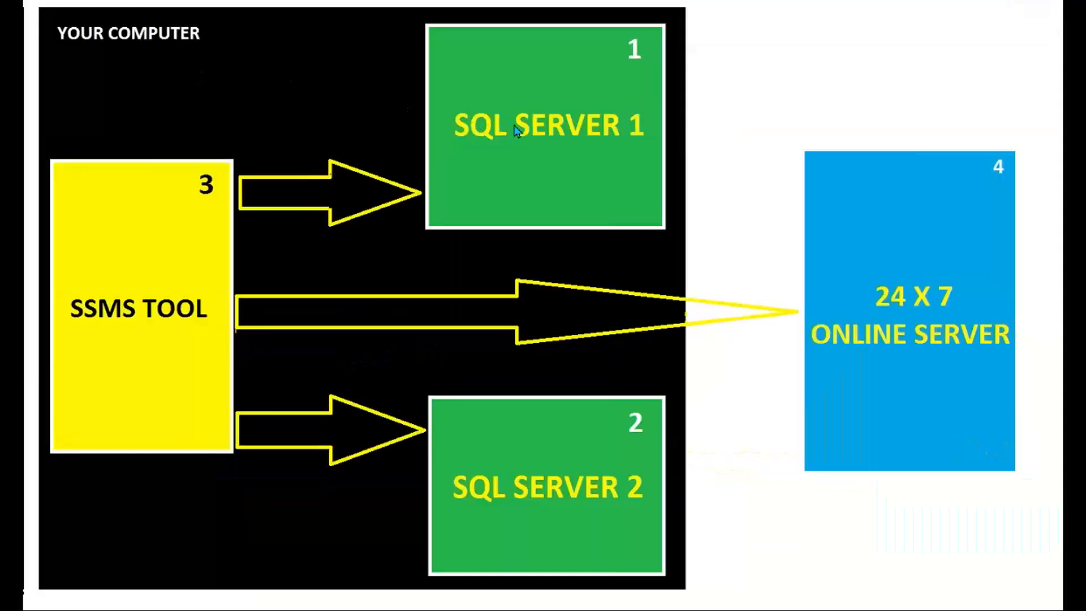